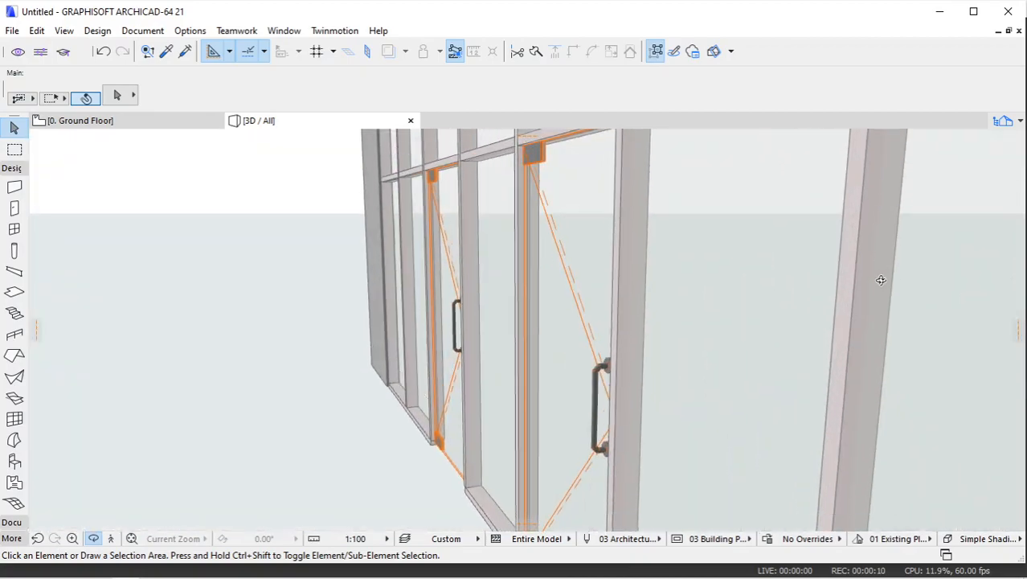
Open the curtain wall containing the glass doors for editing of its individual members.
{"action": "middle_click_drag", "start_coordinate": [590, 254], "coordinate": [366, 274], "text": "shift"}
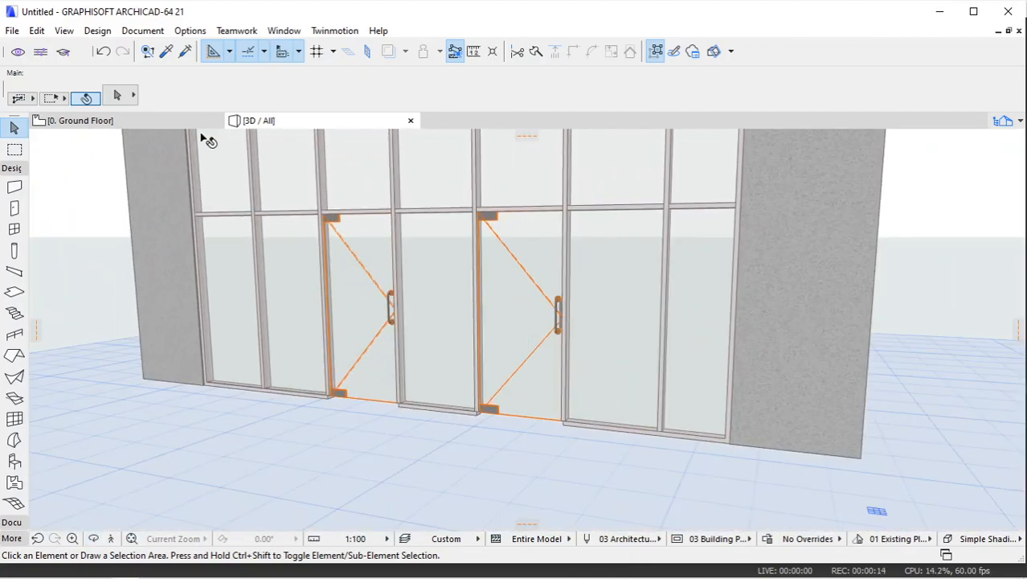
{"action": "left_click", "coordinate": [166, 53]}
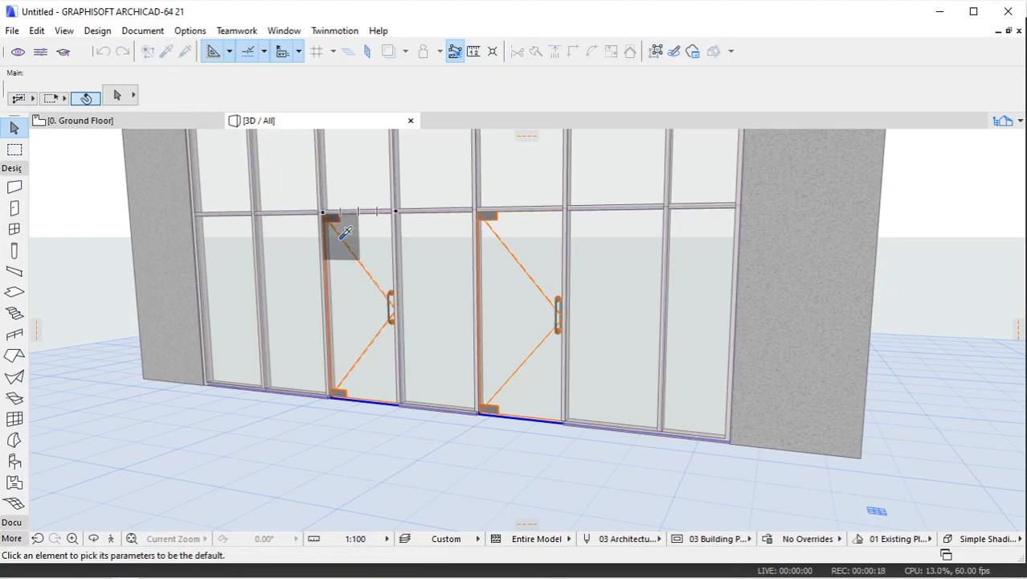
{"action": "scroll", "coordinate": [378, 294], "scroll_direction": "up", "scroll_amount": 2}
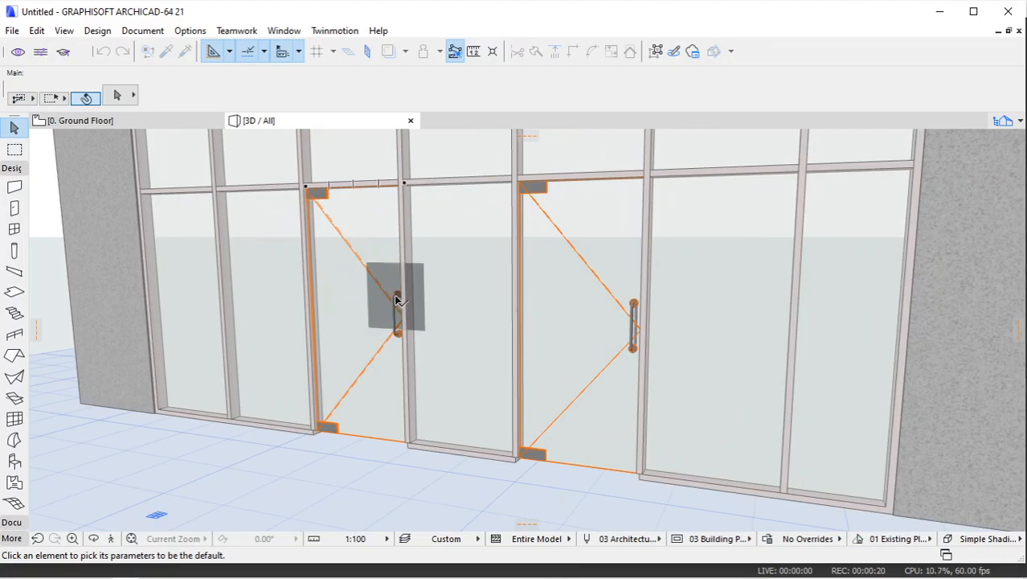
{"action": "left_click", "coordinate": [396, 294]}
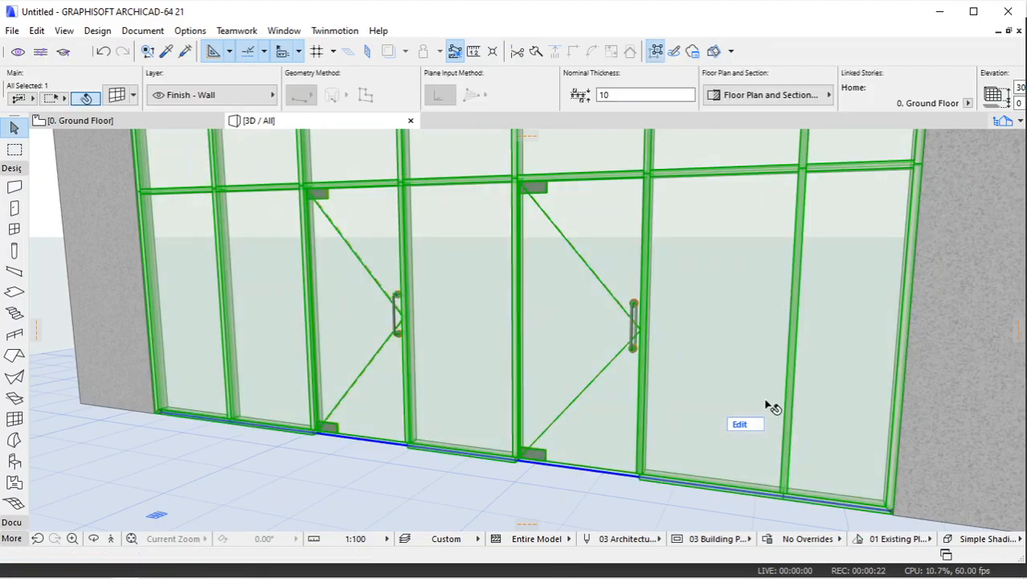
{"action": "left_click", "coordinate": [744, 424]}
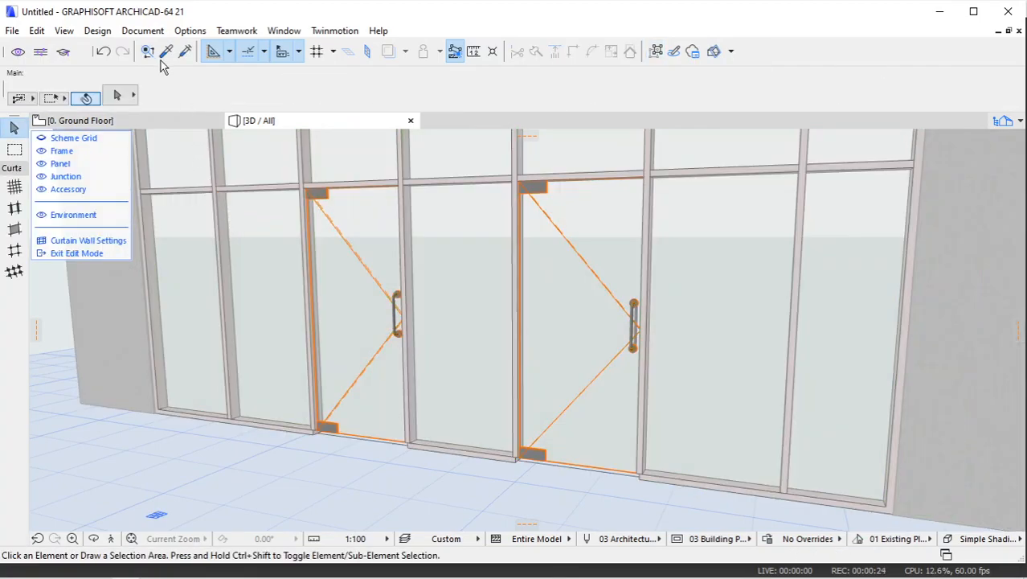
Copy the CW Door 21 settings from an existing door panel onto the lower panel of the bay beside the adjoining wall.
{"action": "left_click", "coordinate": [166, 53]}
{"action": "left_click", "coordinate": [346, 211]}
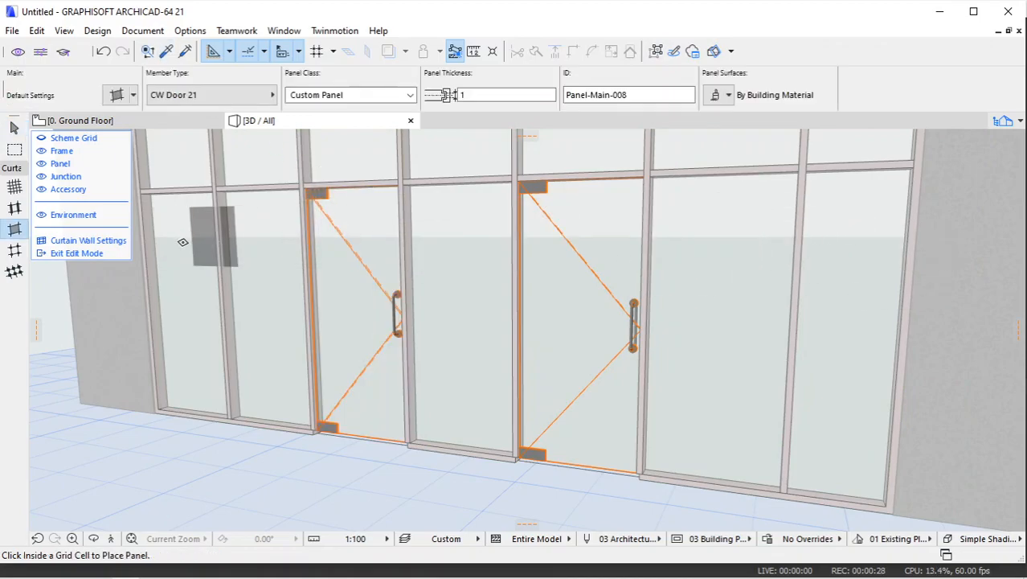
{"action": "left_click", "coordinate": [185, 51]}
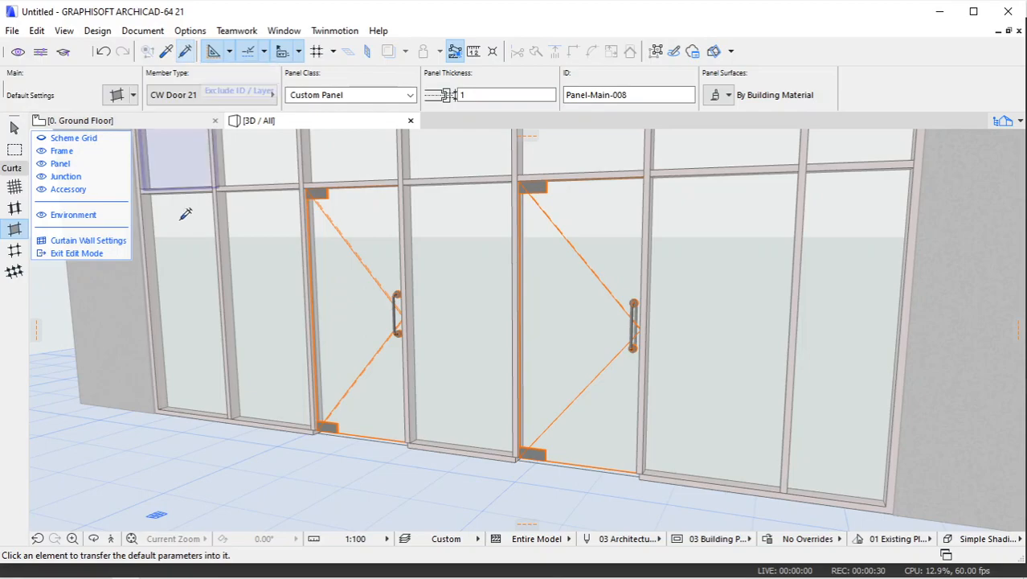
{"action": "left_click", "coordinate": [185, 219]}
{"action": "scroll", "coordinate": [552, 345], "scroll_direction": "down", "scroll_amount": 3}
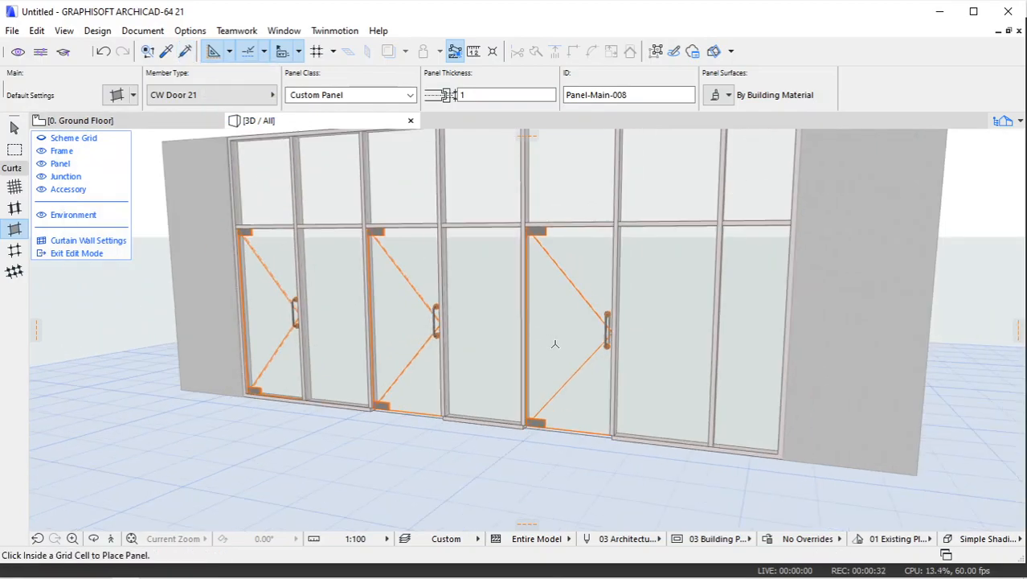
{"action": "scroll", "coordinate": [288, 271], "scroll_direction": "up", "scroll_amount": 4}
{"action": "scroll", "coordinate": [309, 276], "scroll_direction": "down", "scroll_amount": 4}
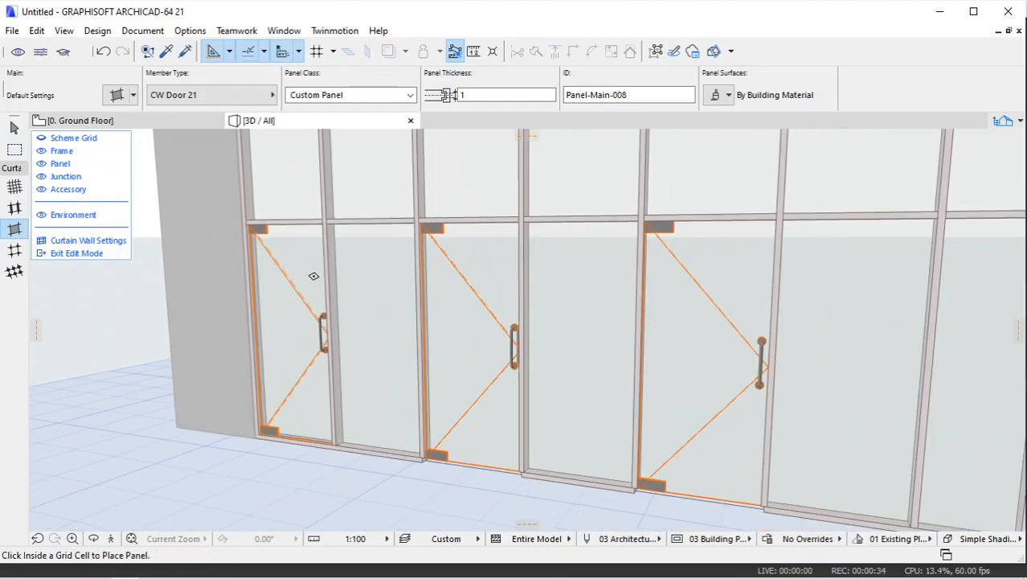
Switch to Photos, view the images from 1.png through 4.png, and close the viewer.
{"action": "mouse_move", "coordinate": [321, 575]}
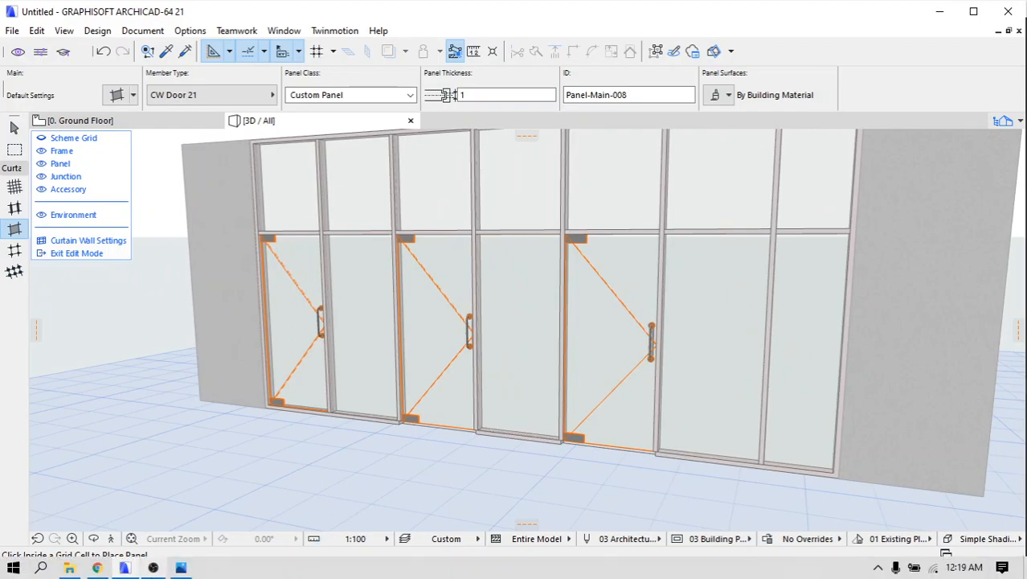
{"action": "left_click", "coordinate": [181, 568]}
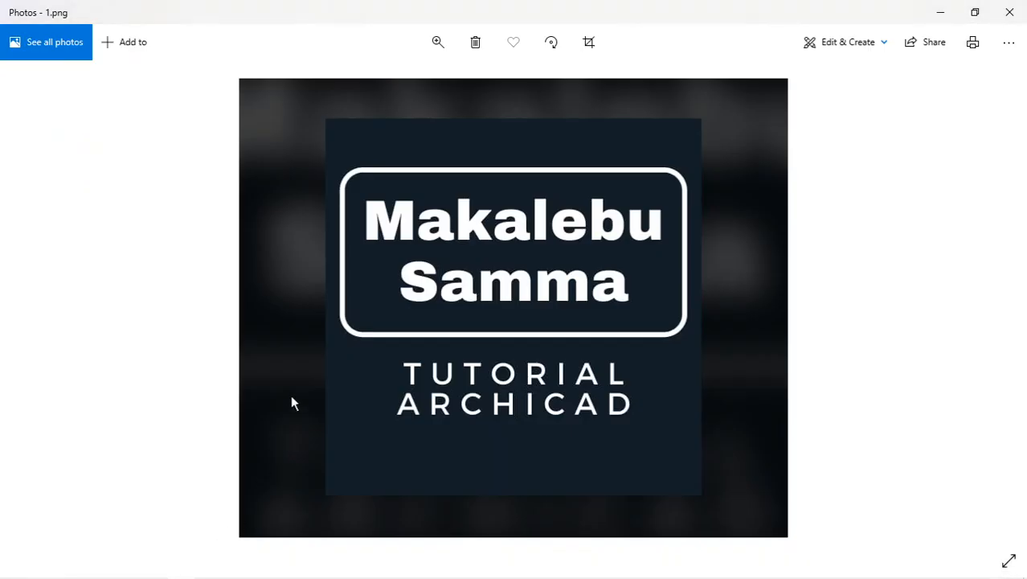
{"action": "key", "text": "Right"}
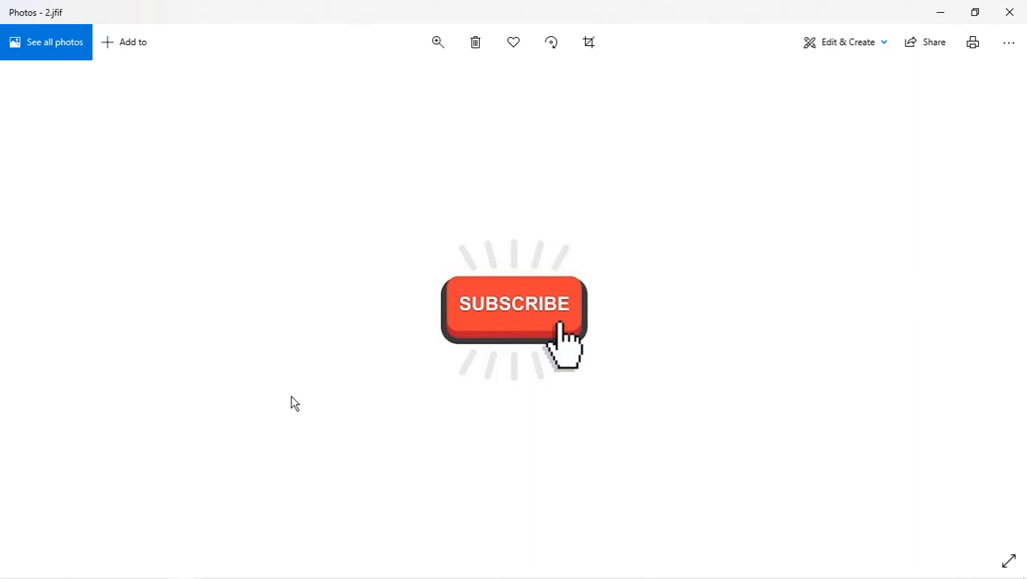
{"action": "key", "text": "Right"}
{"action": "key", "text": "Right"}
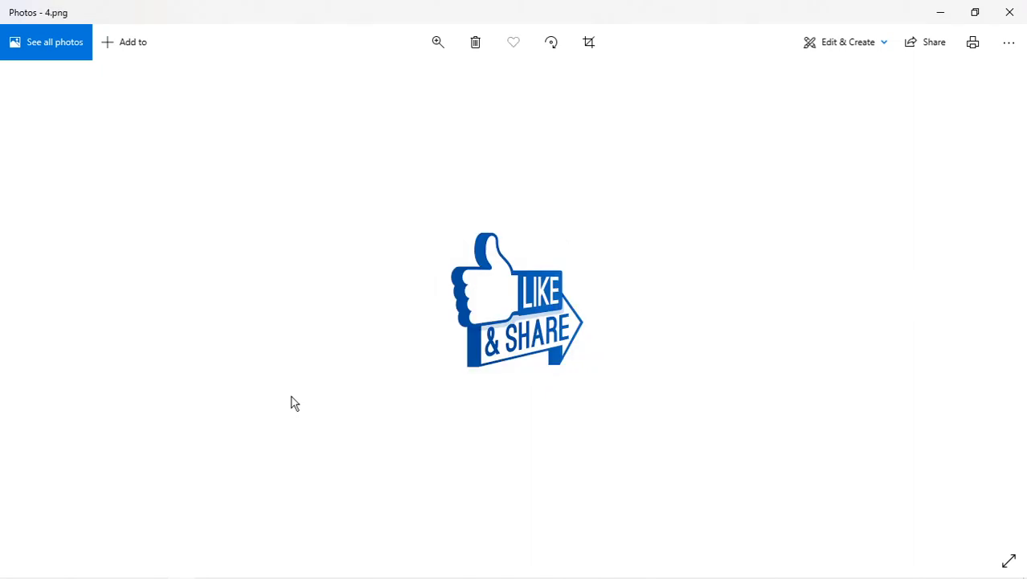
{"action": "left_click", "coordinate": [1010, 12]}
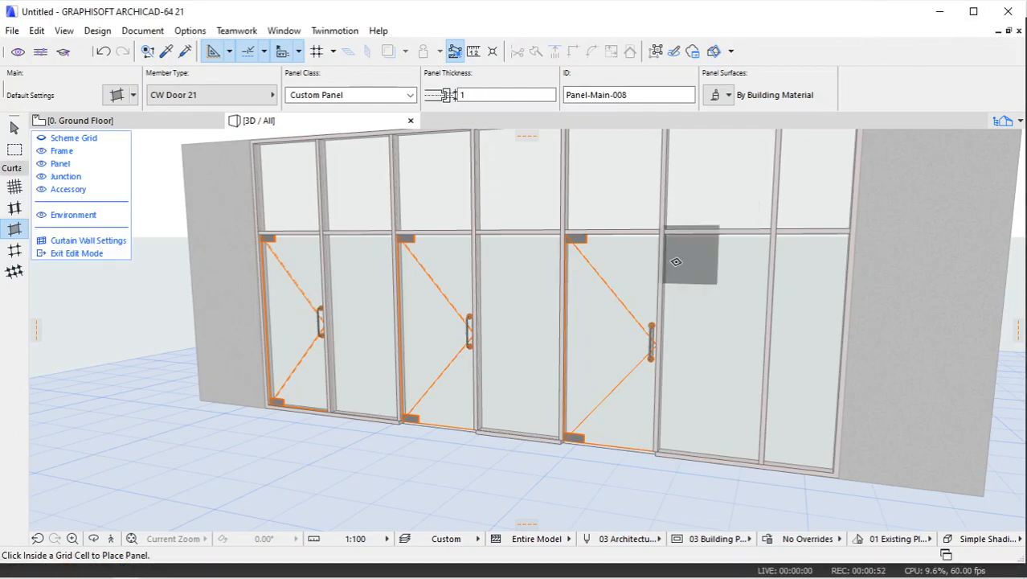
Exit the curtain wall's edit mode and clear the selection.
{"action": "scroll", "coordinate": [495, 333], "scroll_direction": "up", "scroll_amount": 3}
{"action": "mouse_move", "coordinate": [504, 261]}
{"action": "middle_mouse_down"}
{"action": "mouse_move", "coordinate": [465, 296]}
{"action": "mouse_move", "coordinate": [513, 287]}
{"action": "mouse_move", "coordinate": [503, 271]}
{"action": "middle_mouse_up"}
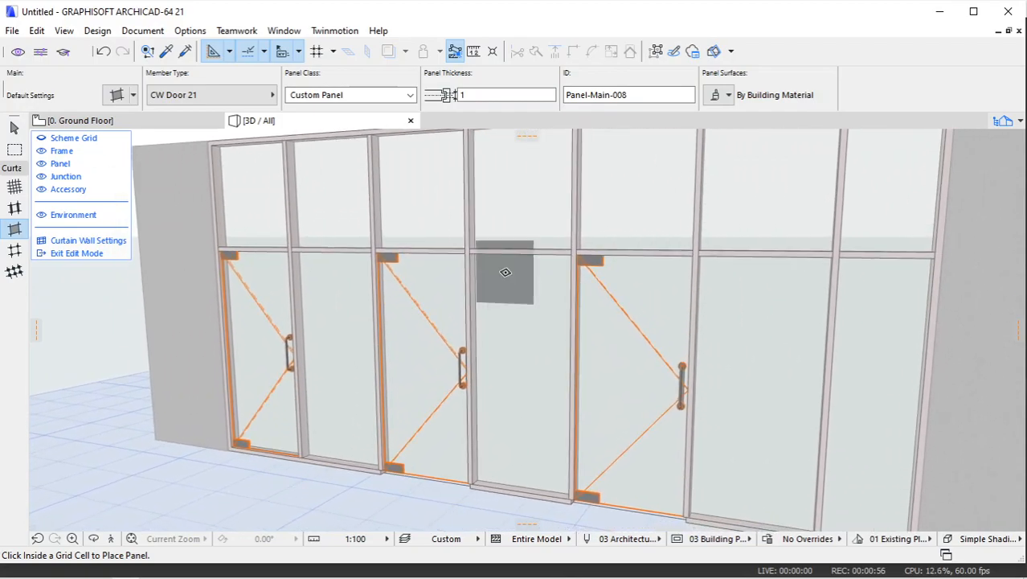
{"action": "scroll", "coordinate": [504, 271], "scroll_direction": "down", "scroll_amount": 2}
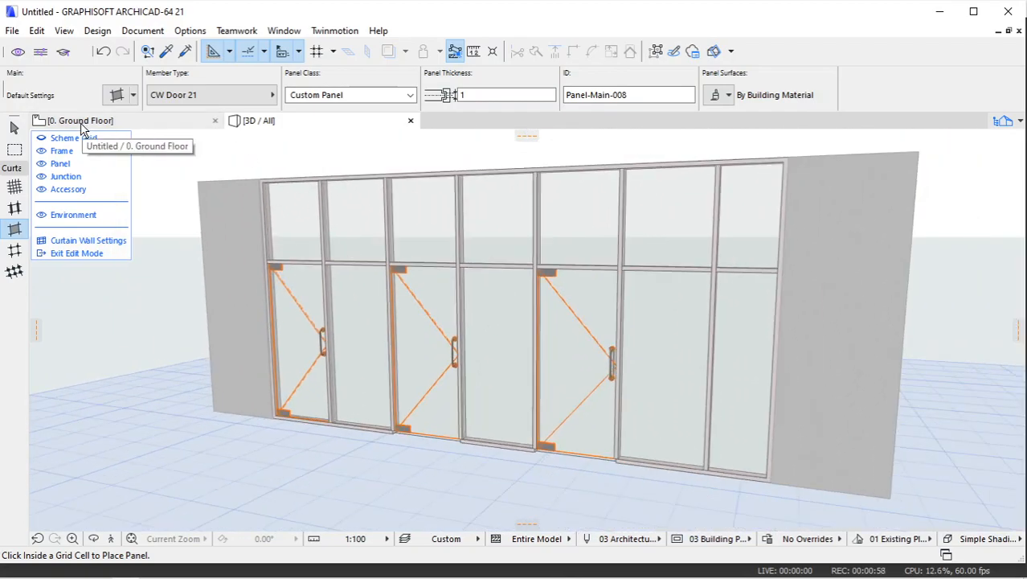
{"action": "left_click", "coordinate": [84, 251]}
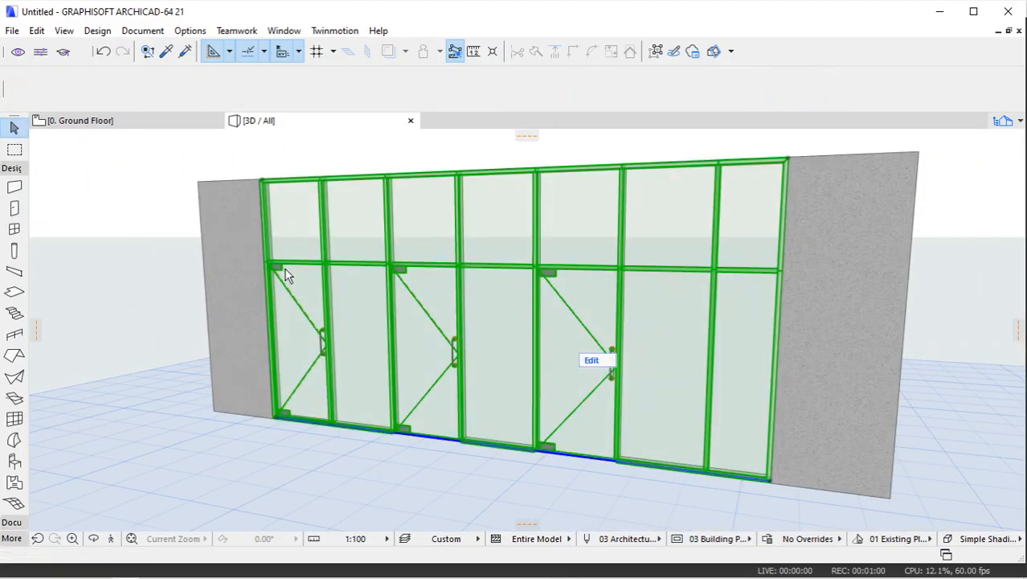
{"action": "left_click", "coordinate": [188, 293]}
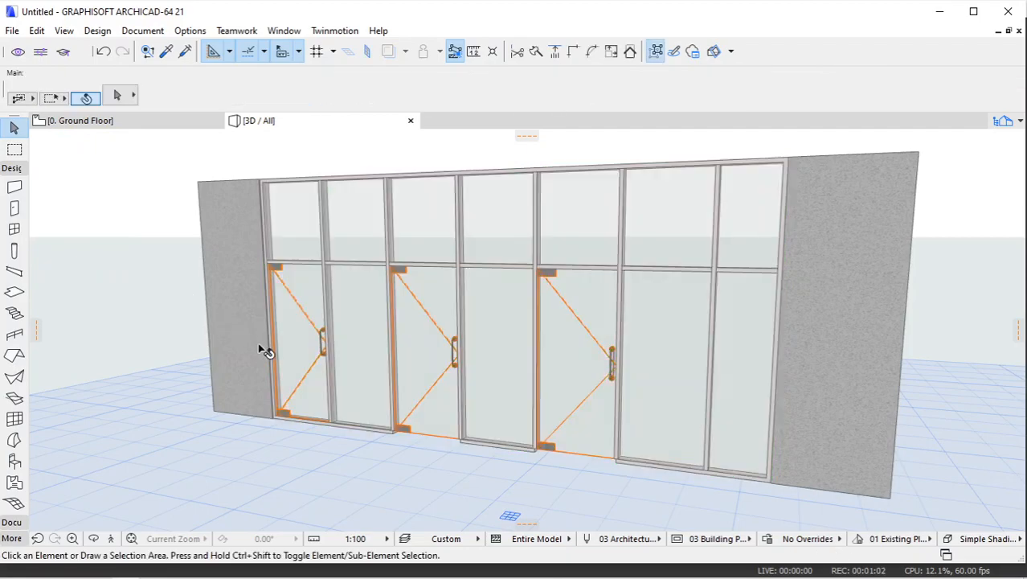
Delete the curtain wall together with the two solid walls adjoining it.
{"action": "scroll", "coordinate": [261, 349], "scroll_direction": "down", "scroll_amount": 2}
{"action": "left_click_drag", "start_coordinate": [190, 176], "coordinate": [798, 479]}
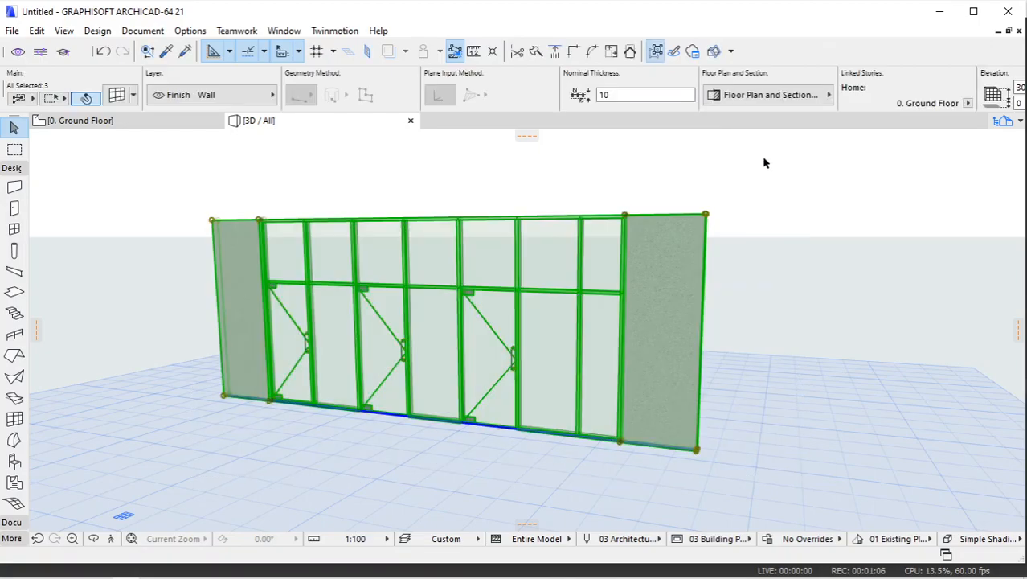
{"action": "right_click", "coordinate": [764, 163]}
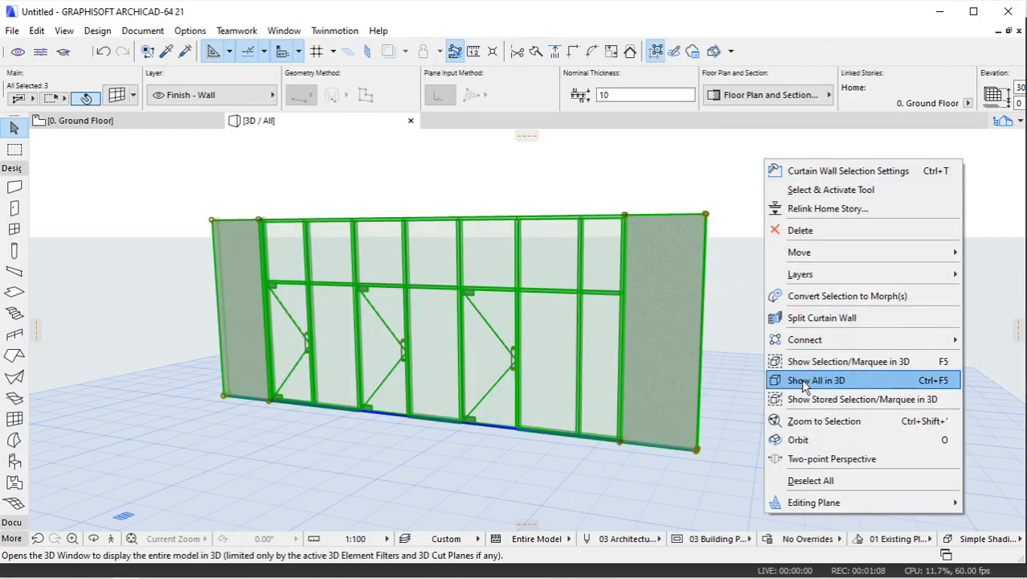
{"action": "left_click", "coordinate": [800, 231]}
On the Ground Floor plan, set up the Wall tool with a Center reference line and the double brick structure.
{"action": "left_click", "coordinate": [97, 120]}
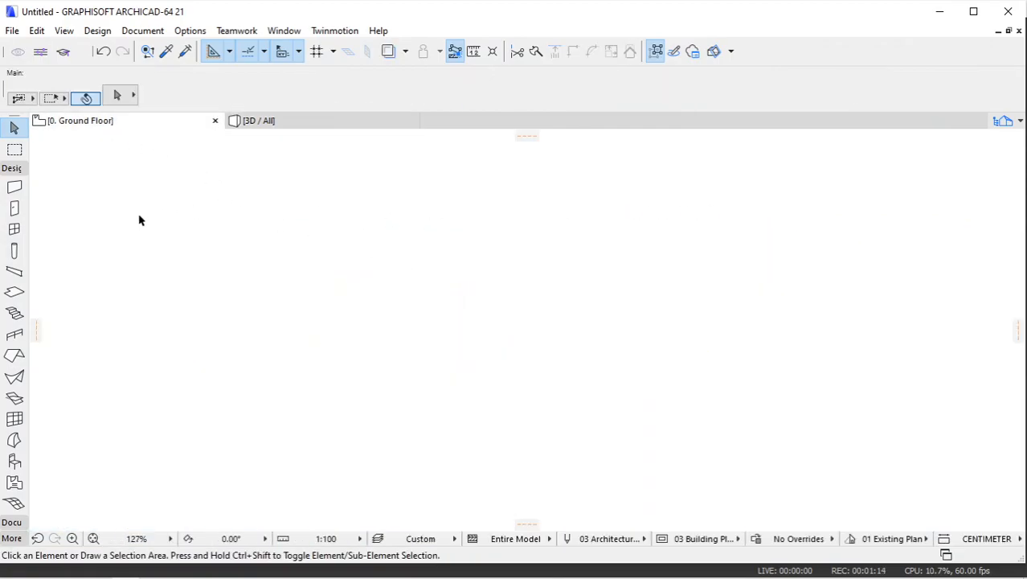
{"action": "left_click", "coordinate": [14, 187]}
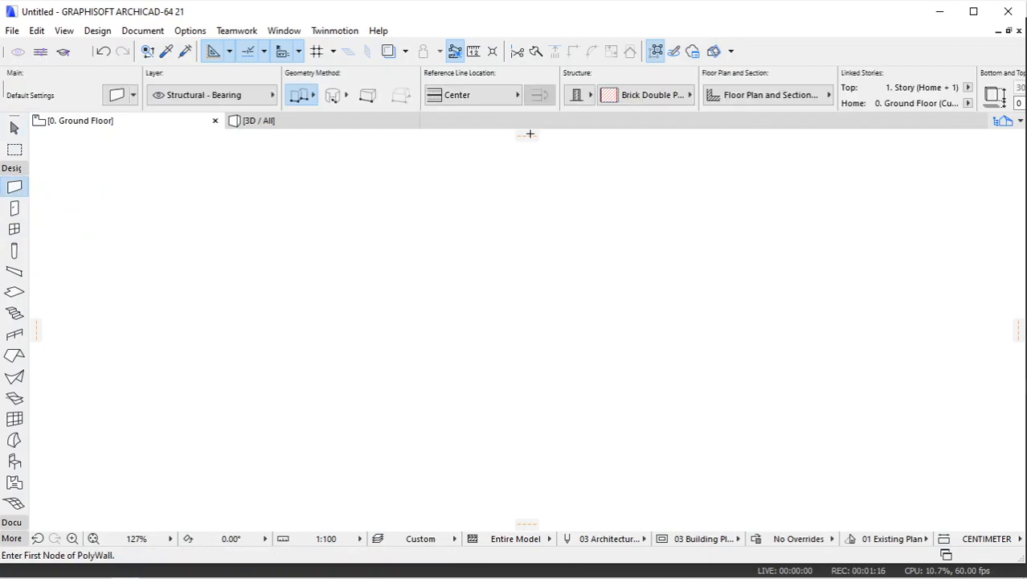
{"action": "left_click", "coordinate": [501, 95]}
{"action": "left_click", "coordinate": [558, 110]}
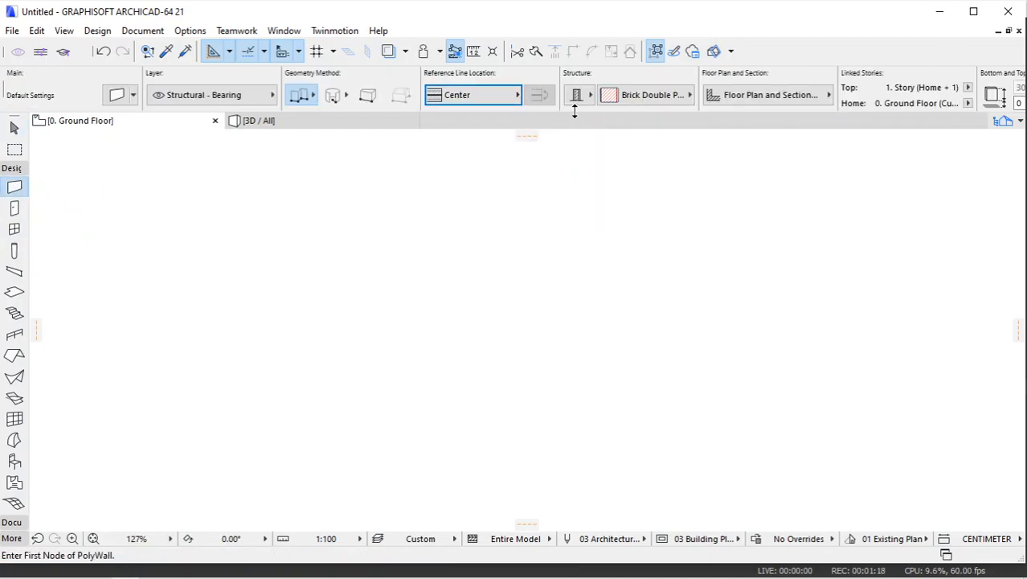
{"action": "left_click", "coordinate": [641, 96]}
{"action": "left_click", "coordinate": [763, 243]}
Draw a straight horizontal wall chain made of a short segment, a long middle segment and another short segment.
{"action": "left_click", "coordinate": [317, 326]}
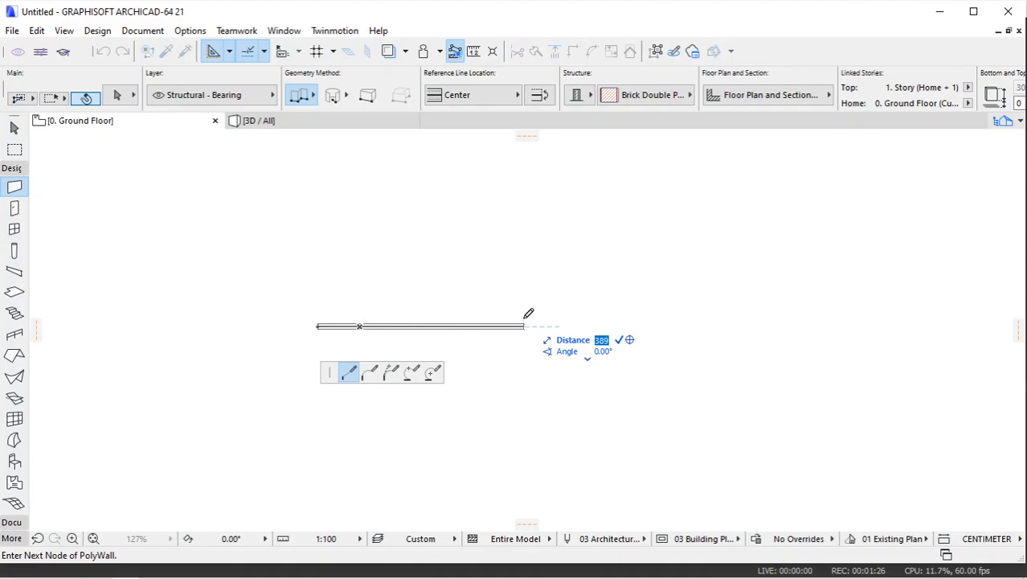
{"action": "key", "text": "Return"}
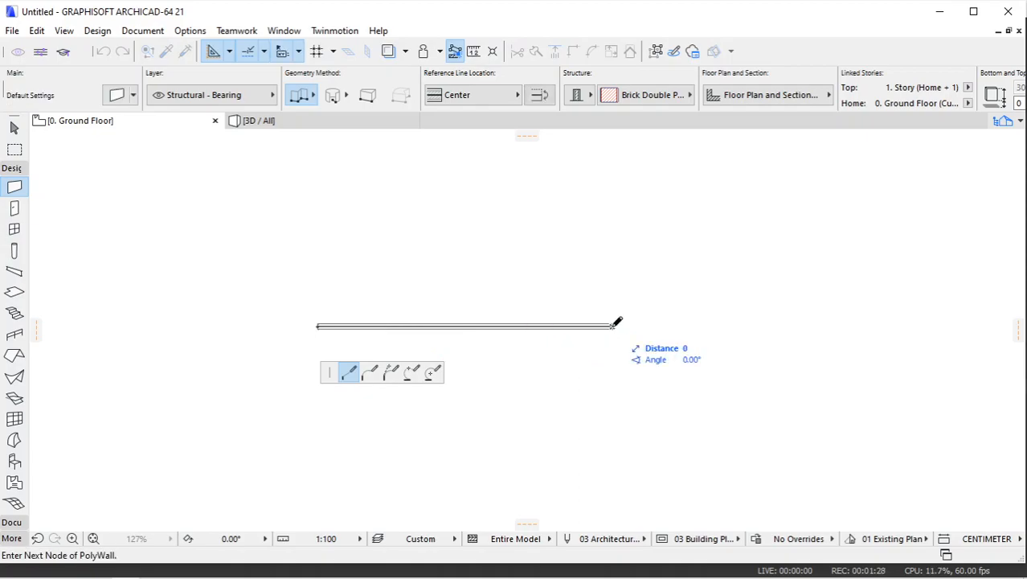
{"action": "key", "text": "Tab"}
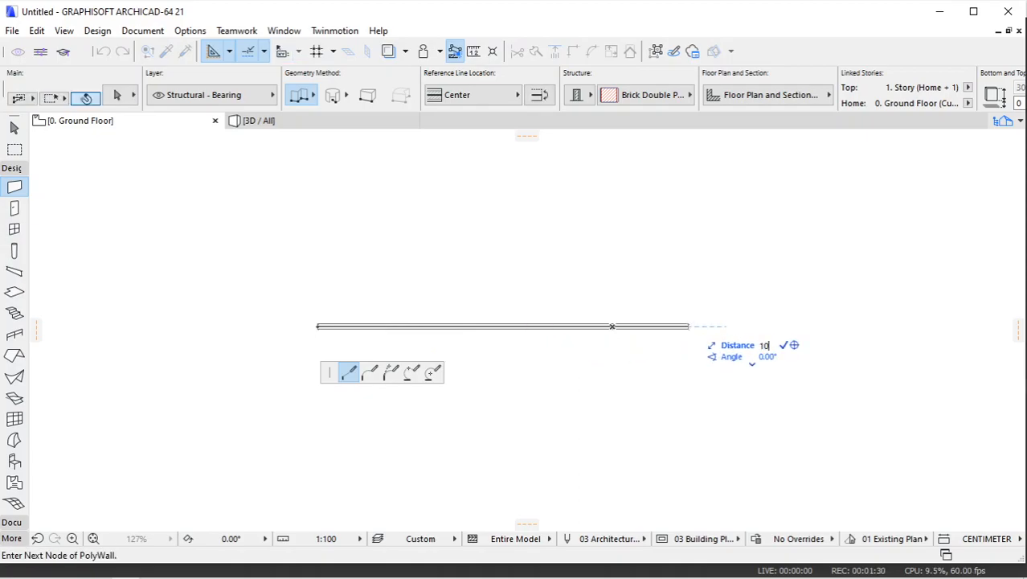
{"action": "key", "text": "Return"}
{"action": "right_click", "coordinate": [655, 326]}
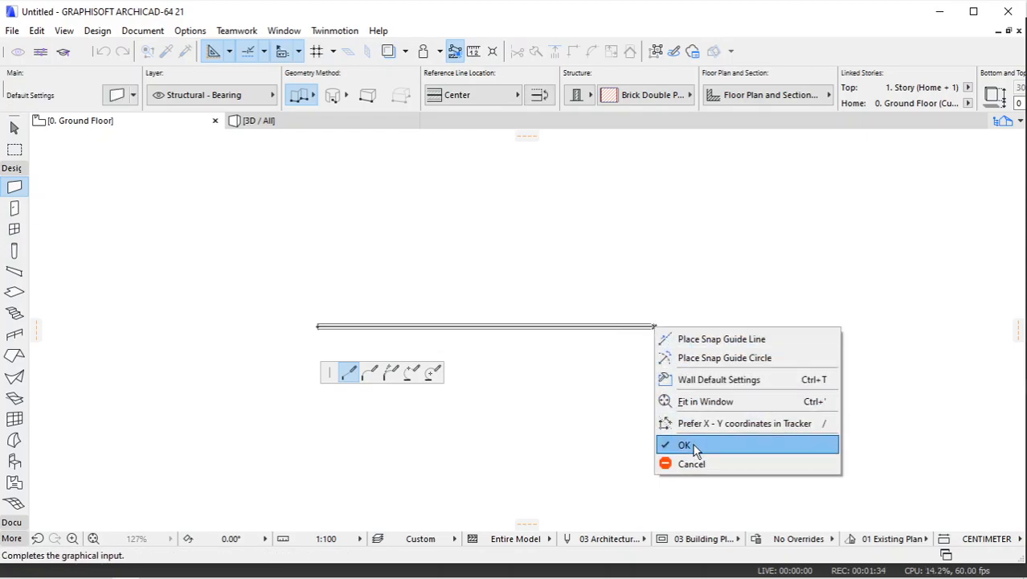
{"action": "left_click", "coordinate": [685, 445]}
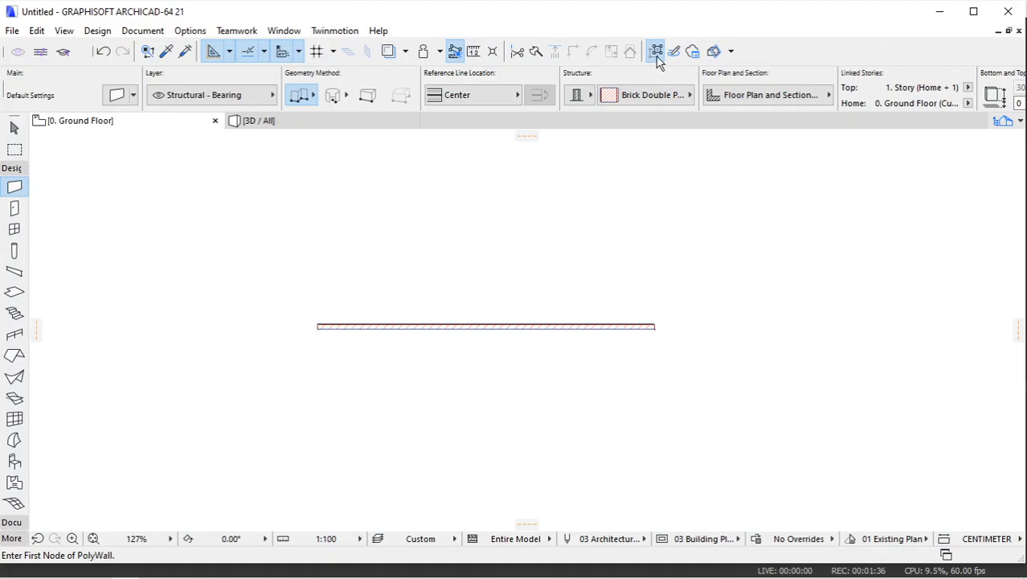
Delete the long middle wall segment, leaving an opening between the two short end walls.
{"action": "key", "text": "Escape"}
{"action": "left_click", "coordinate": [485, 327]}
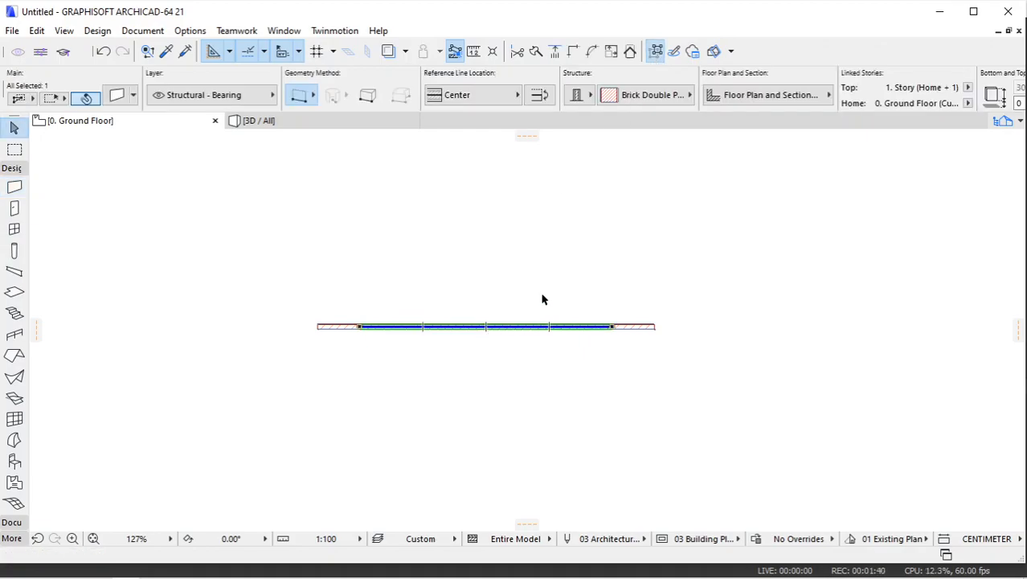
{"action": "right_click", "coordinate": [543, 299]}
{"action": "left_click", "coordinate": [584, 332]}
Draw a curtain wall reference line across the opening, between the inner end midpoints of the two short walls.
{"action": "scroll", "coordinate": [458, 329], "scroll_direction": "up", "scroll_amount": 3}
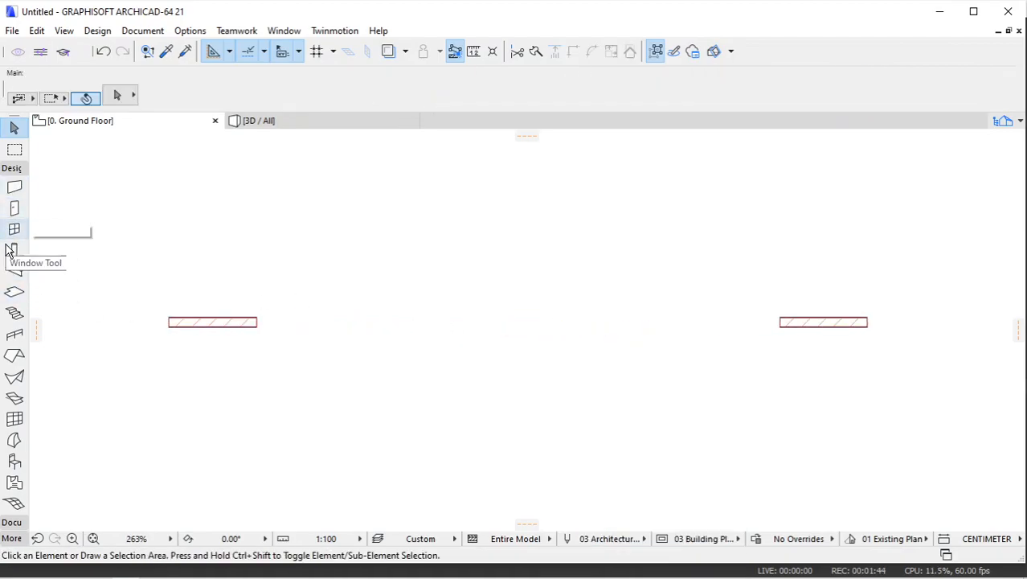
{"action": "left_click", "coordinate": [14, 418]}
{"action": "scroll", "coordinate": [266, 325], "scroll_direction": "up", "scroll_amount": 4}
{"action": "left_click", "coordinate": [244, 316]}
{"action": "scroll", "coordinate": [318, 310], "scroll_direction": "down", "scroll_amount": 8}
{"action": "scroll", "coordinate": [506, 317], "scroll_direction": "up", "scroll_amount": 8}
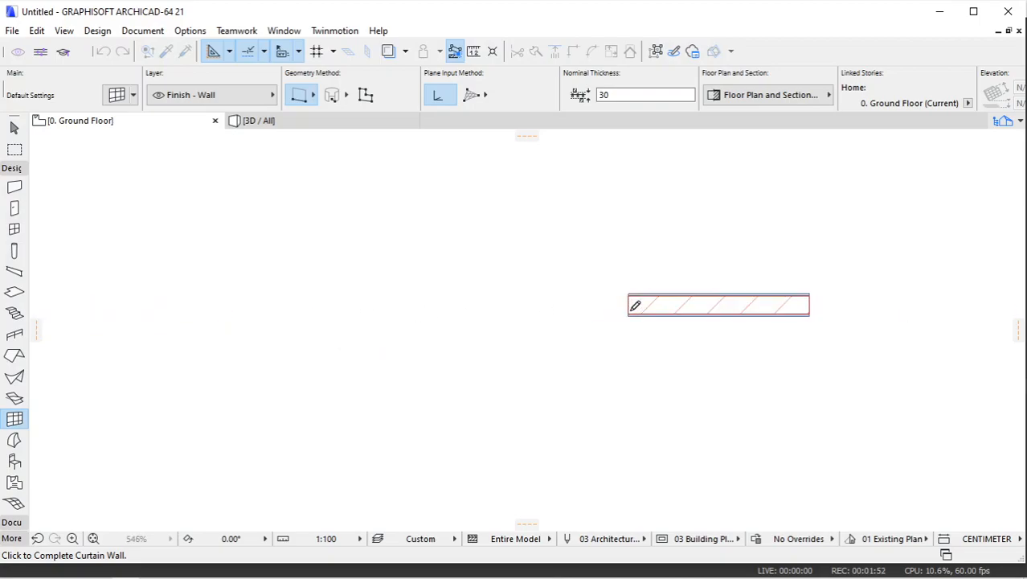
{"action": "left_click", "coordinate": [629, 305]}
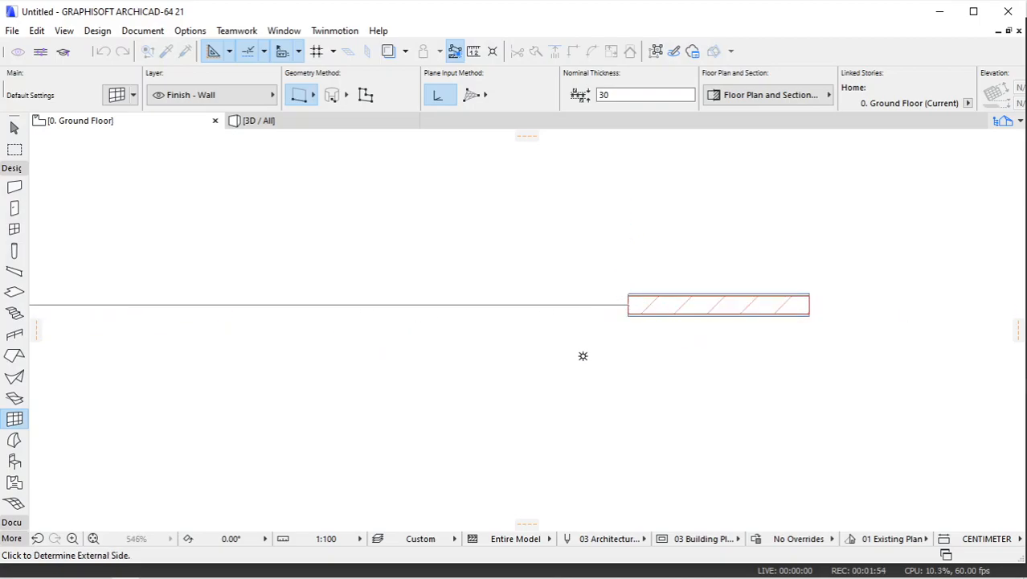
Set the curtain wall's external side below its line and place it from 0 to 300 at 90° on the current story.
{"action": "scroll", "coordinate": [682, 331], "scroll_direction": "down", "scroll_amount": 6}
{"action": "left_click", "coordinate": [498, 363]}
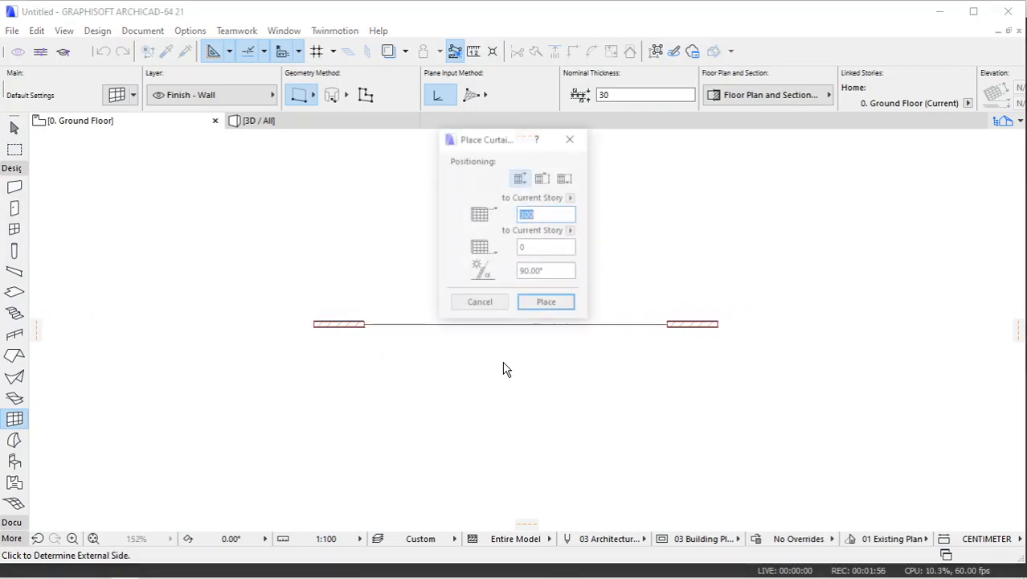
{"action": "left_click", "coordinate": [548, 304]}
{"action": "scroll", "coordinate": [555, 317], "scroll_direction": "up", "scroll_amount": 4}
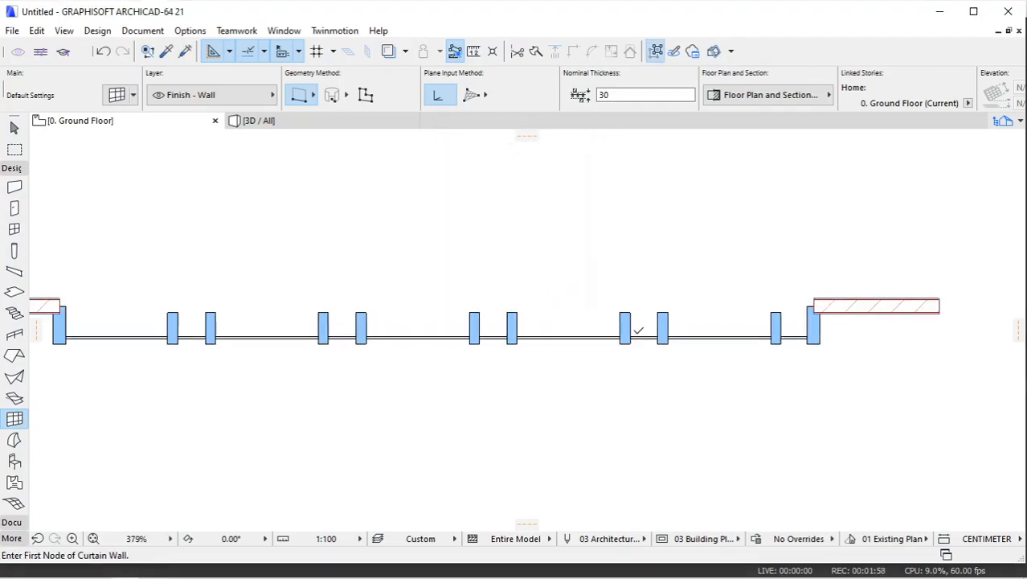
{"action": "scroll", "coordinate": [636, 334], "scroll_direction": "down", "scroll_amount": 1}
{"action": "key", "text": "Escape"}
Set the curtain wall's panel offset to the reference surface to 0 and deselect the wall.
{"action": "left_click", "coordinate": [603, 337]}
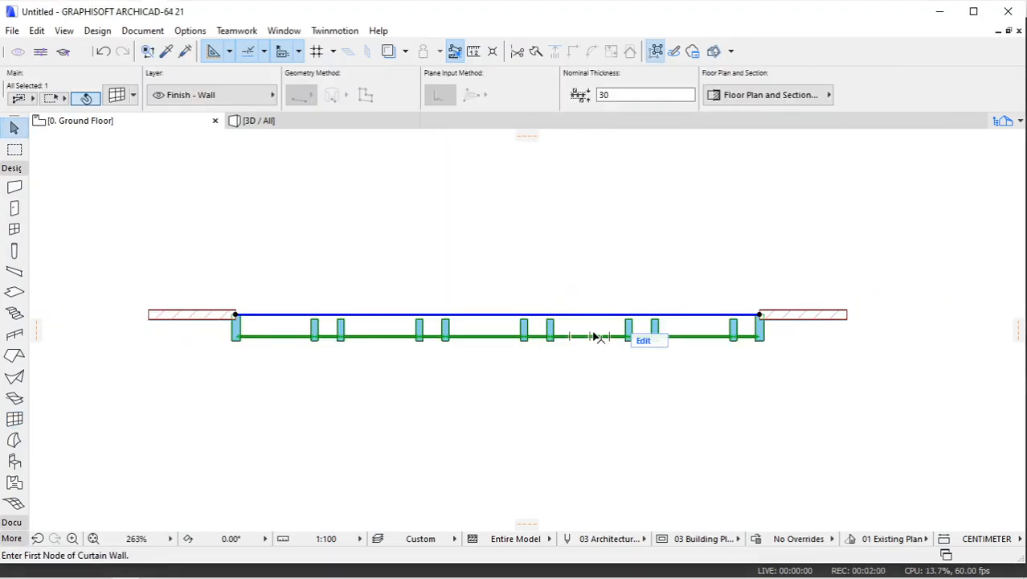
{"action": "left_click", "coordinate": [122, 101]}
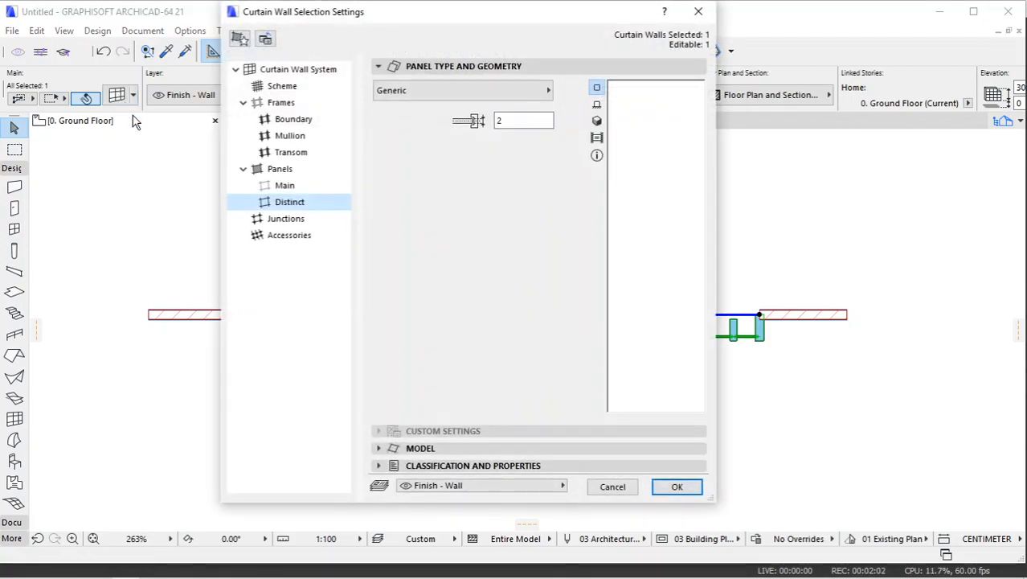
{"action": "left_click", "coordinate": [301, 71]}
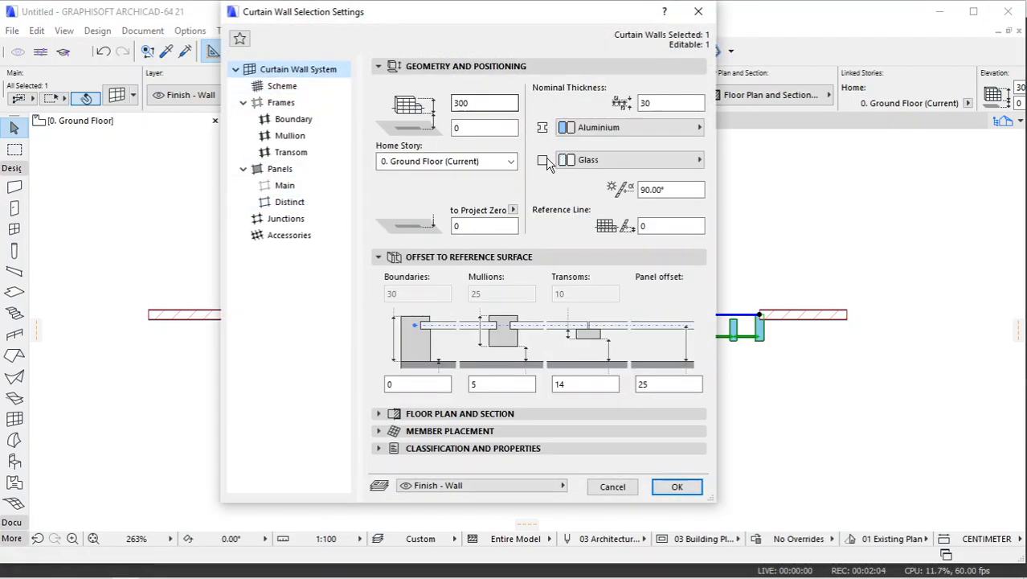
{"action": "left_click", "coordinate": [666, 389]}
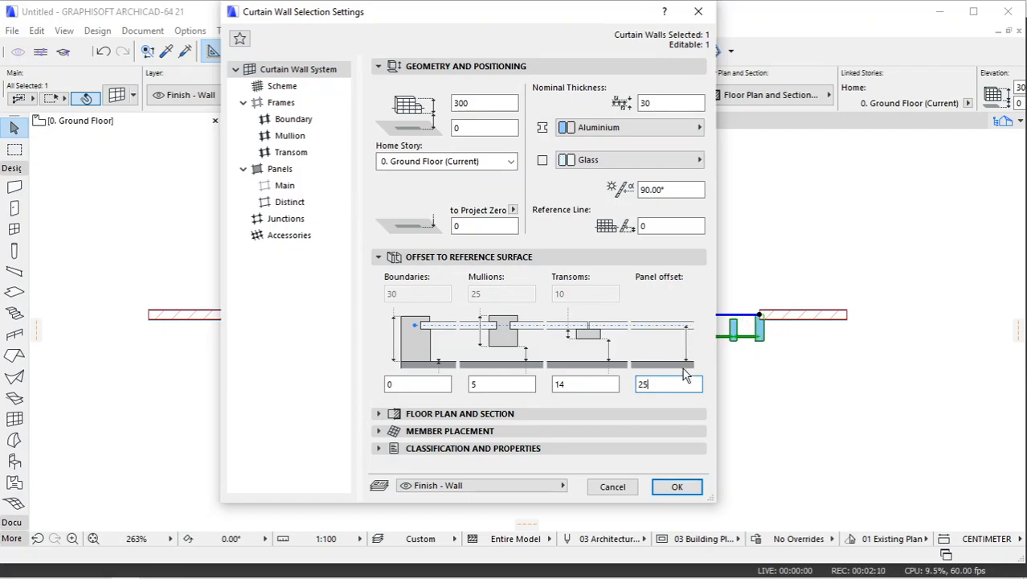
{"action": "left_click_drag", "start_coordinate": [678, 381], "coordinate": [614, 377]}
{"action": "type", "text": "0"}
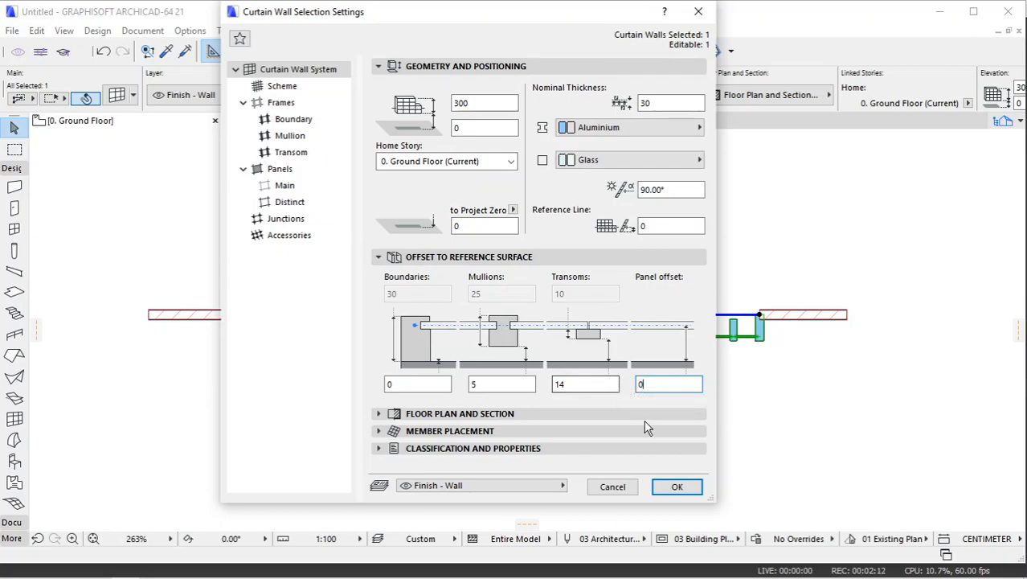
{"action": "left_click", "coordinate": [675, 487]}
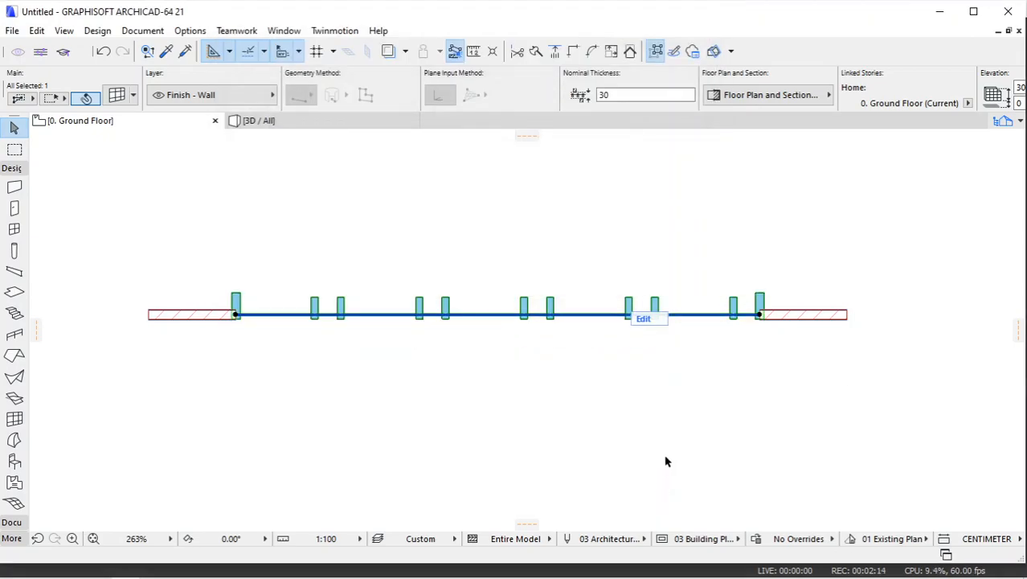
{"action": "left_click", "coordinate": [669, 268]}
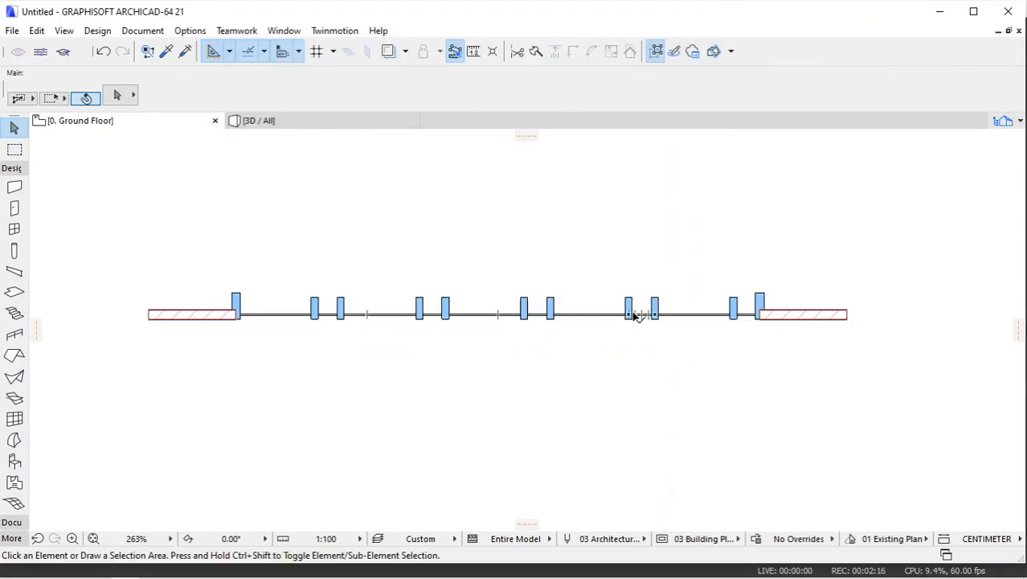
Move the curtain wall's right reference line node inward, away from the wall end, and return it to the wall's end midpoint.
{"action": "scroll", "coordinate": [770, 316], "scroll_direction": "up", "scroll_amount": 3}
{"action": "left_click", "coordinate": [710, 321]}
{"action": "scroll", "coordinate": [763, 323], "scroll_direction": "up", "scroll_amount": 4}
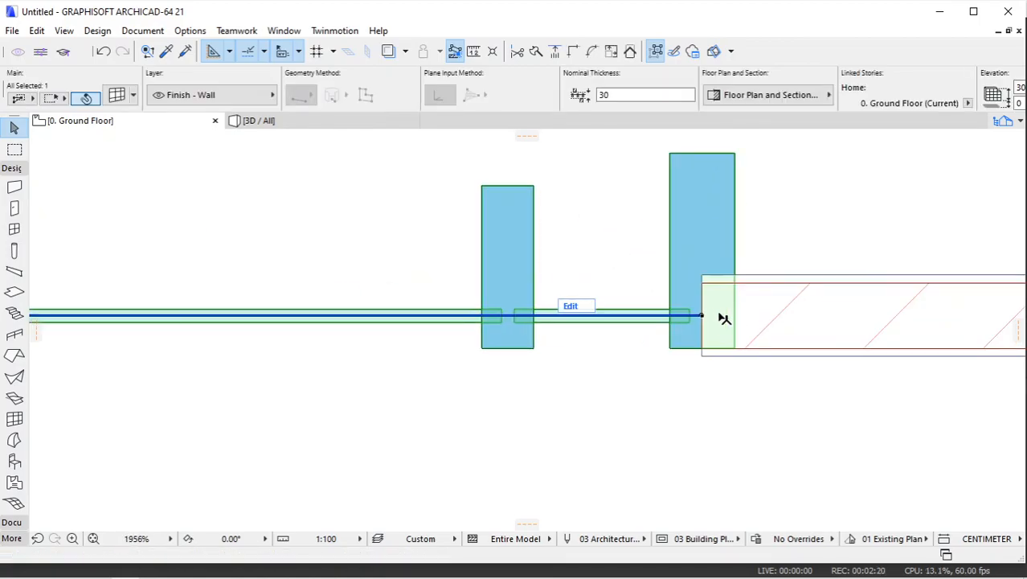
{"action": "left_click", "coordinate": [702, 319]}
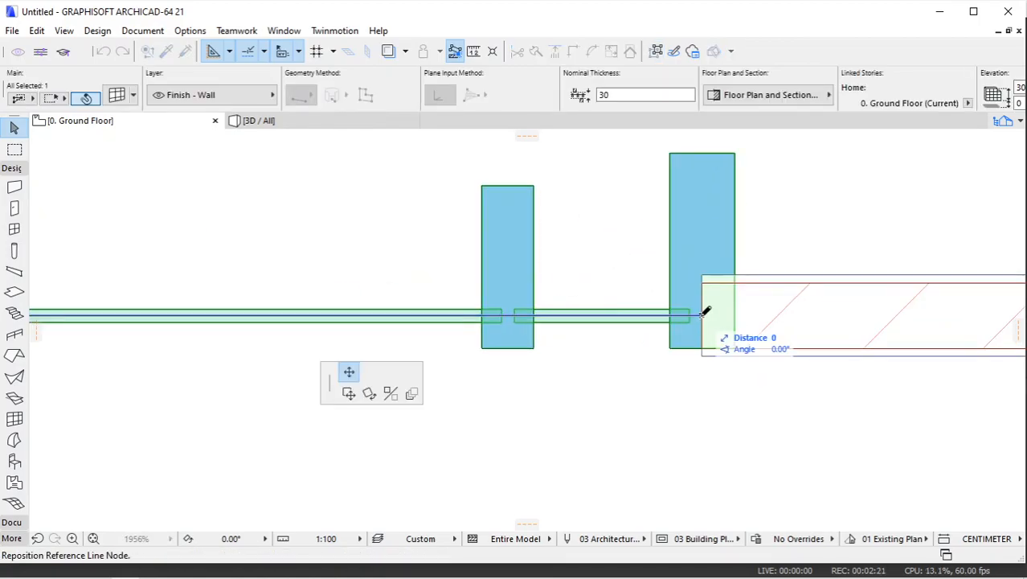
{"action": "left_click", "coordinate": [649, 314]}
{"action": "left_click", "coordinate": [649, 314]}
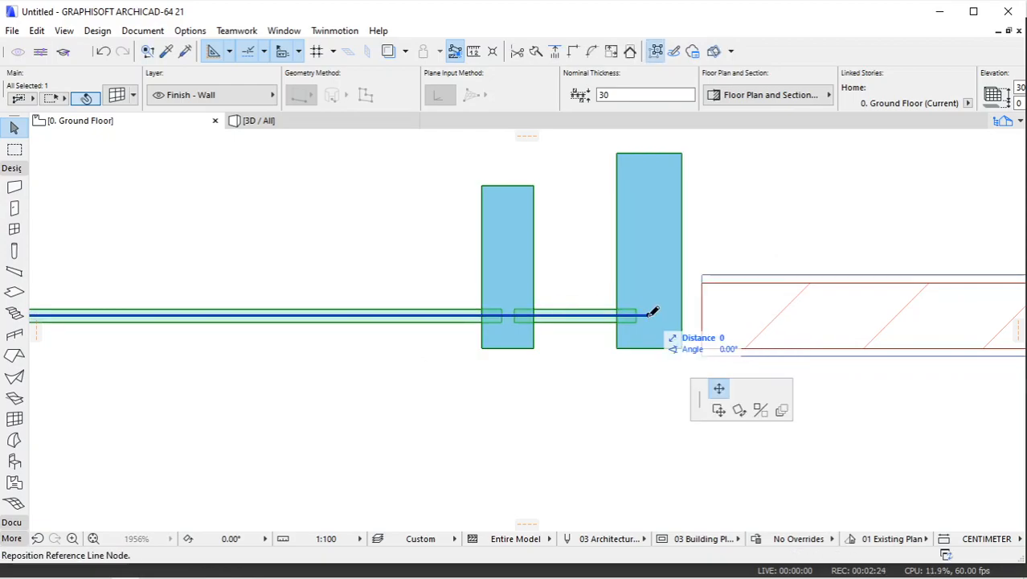
{"action": "left_click", "coordinate": [702, 314]}
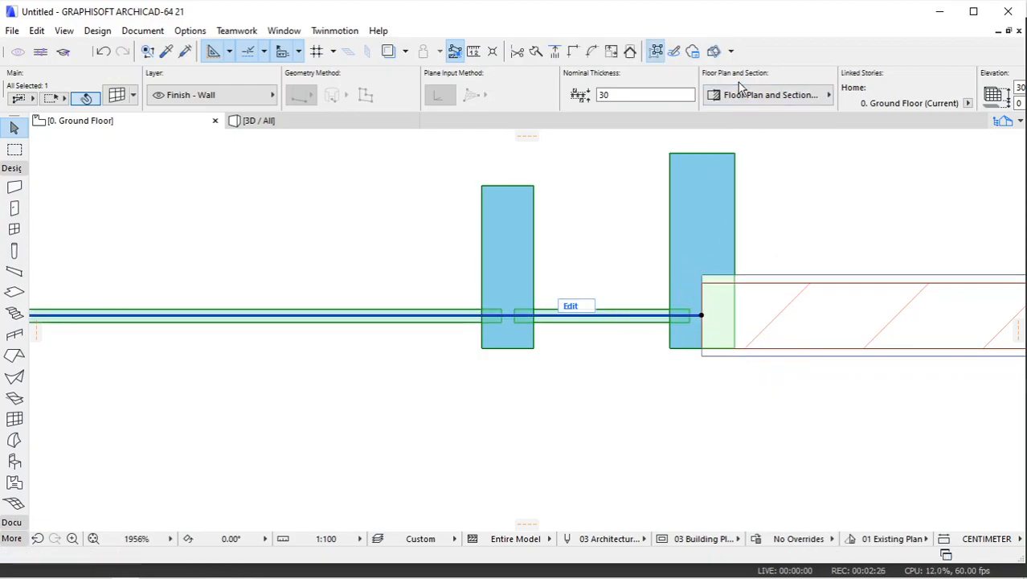
Set the selected curtain wall's boundary frame position to Inside Grid and deselect it.
{"action": "scroll", "coordinate": [739, 83], "scroll_direction": "right", "scroll_amount": 10}
{"action": "left_click", "coordinate": [604, 94]}
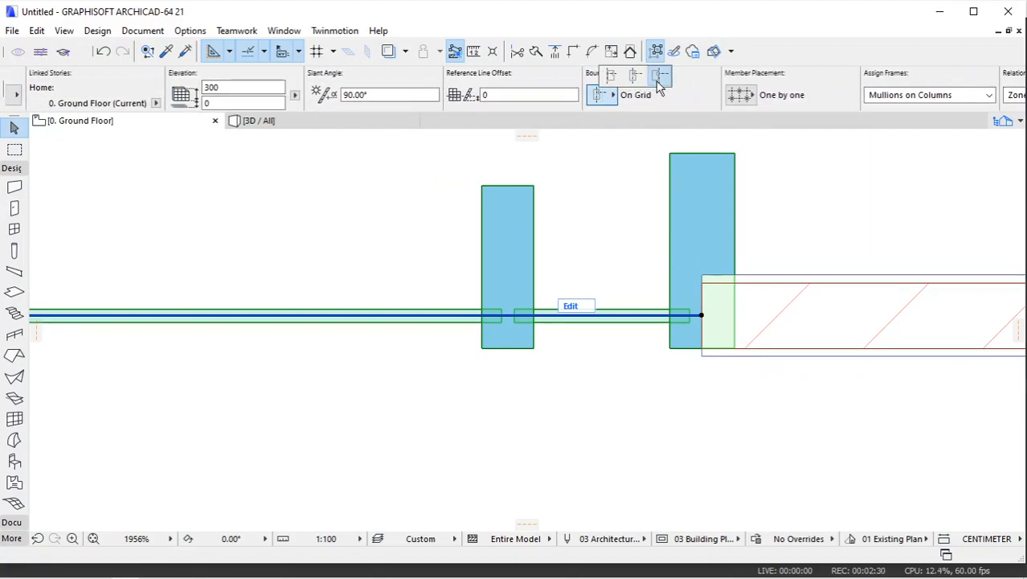
{"action": "left_click", "coordinate": [659, 77]}
{"action": "left_click", "coordinate": [603, 94]}
{"action": "left_click", "coordinate": [618, 87]}
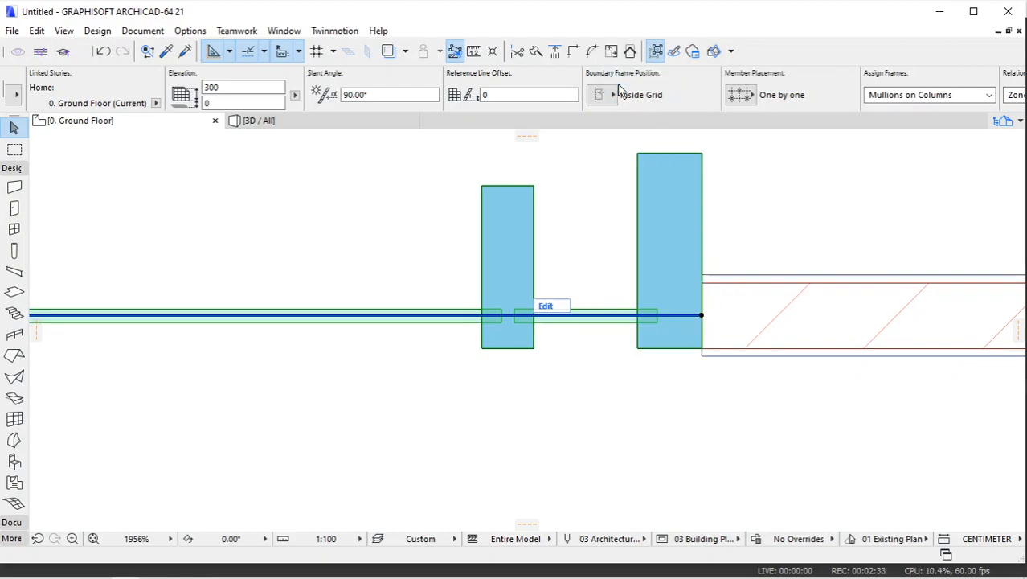
{"action": "left_click", "coordinate": [753, 244]}
{"action": "scroll", "coordinate": [802, 291], "scroll_direction": "down", "scroll_amount": 8}
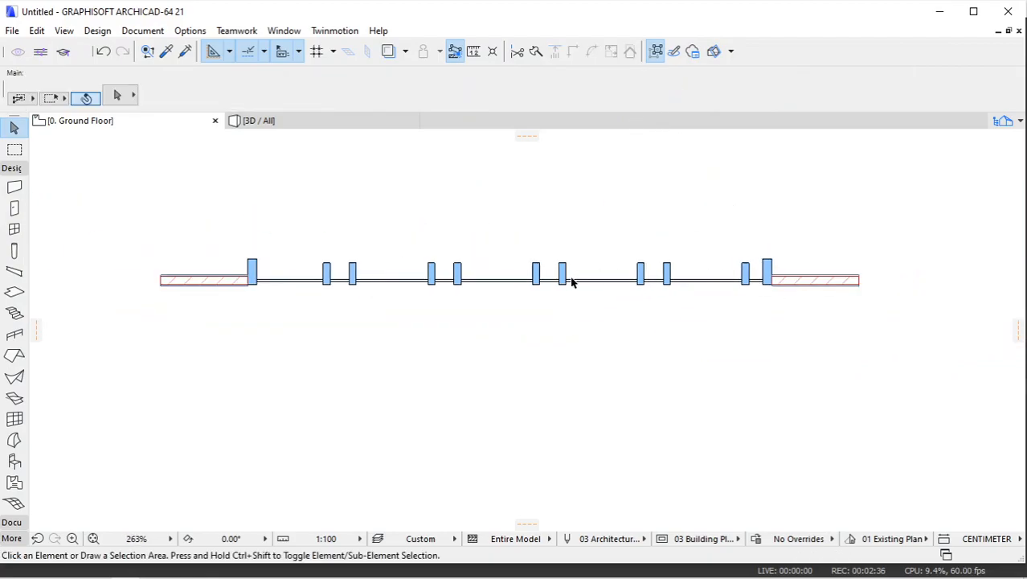
Open the curtain wall's selection settings and choose PR-04 Aluminium for the frames and EF-05 Glass for the panels.
{"action": "scroll", "coordinate": [353, 293], "scroll_direction": "up", "scroll_amount": 3}
{"action": "left_click", "coordinate": [352, 276]}
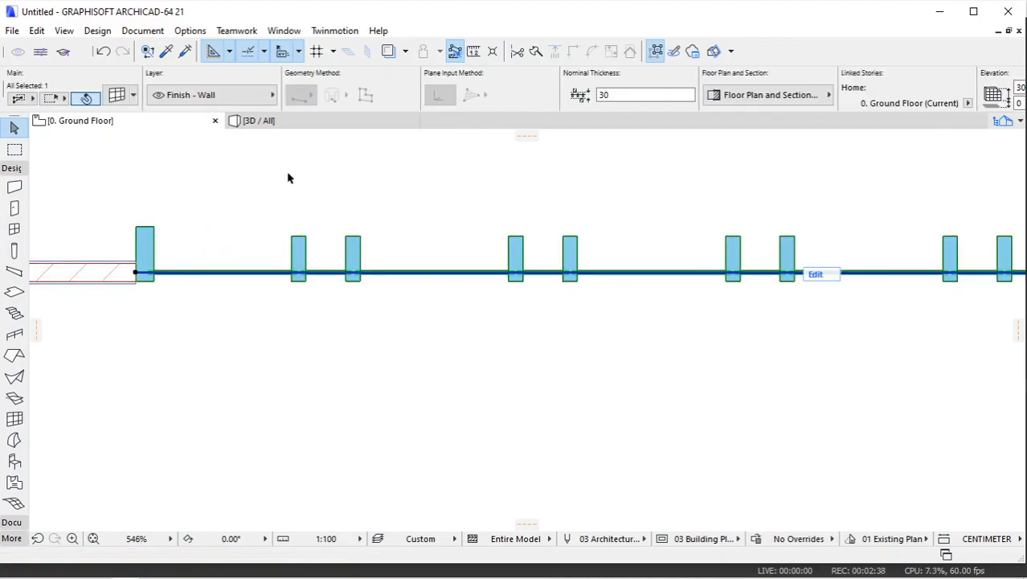
{"action": "left_click", "coordinate": [117, 96]}
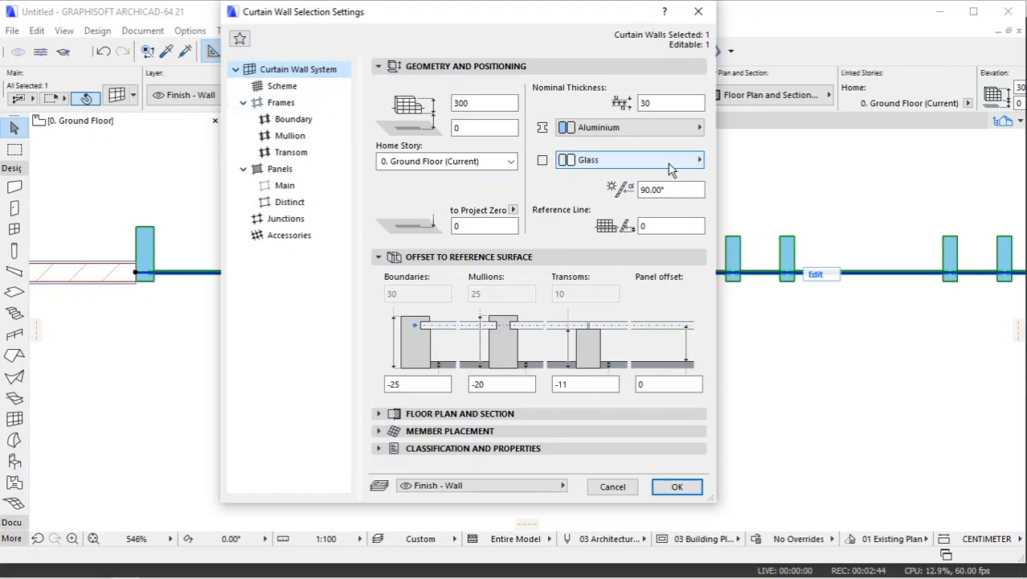
{"action": "left_click", "coordinate": [675, 129]}
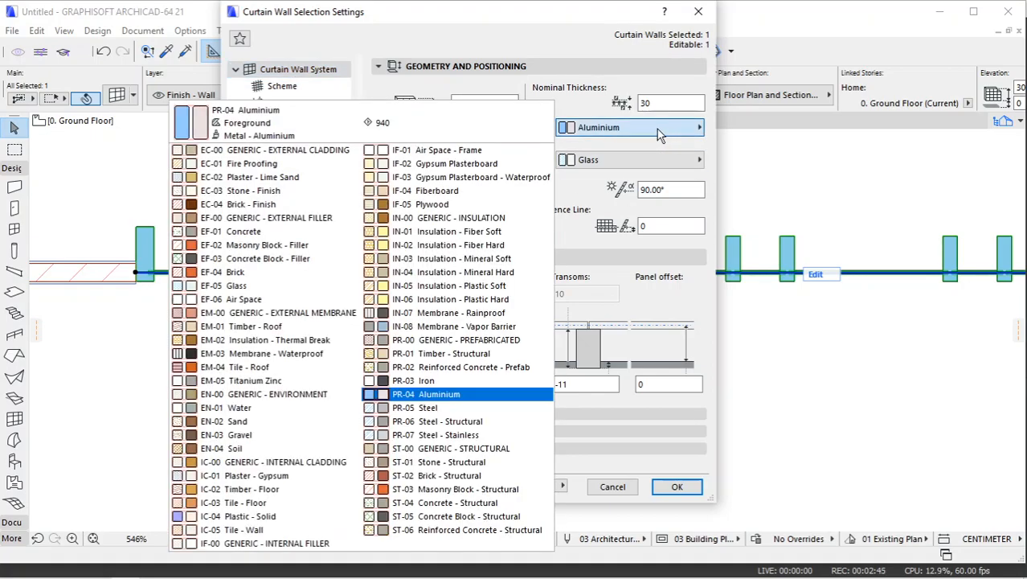
{"action": "left_click", "coordinate": [453, 393]}
{"action": "left_click", "coordinate": [591, 160]}
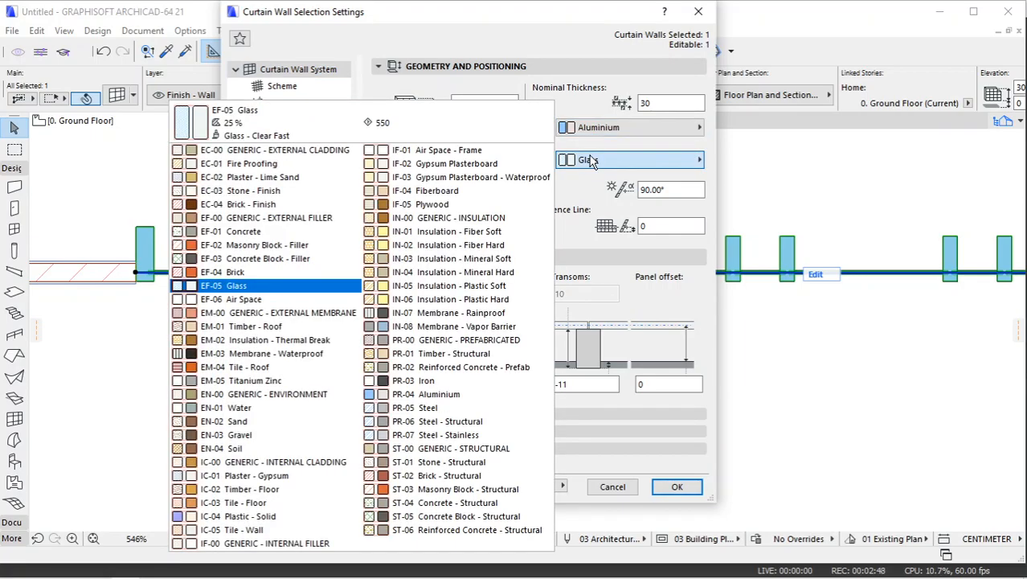
{"action": "left_click", "coordinate": [312, 285]}
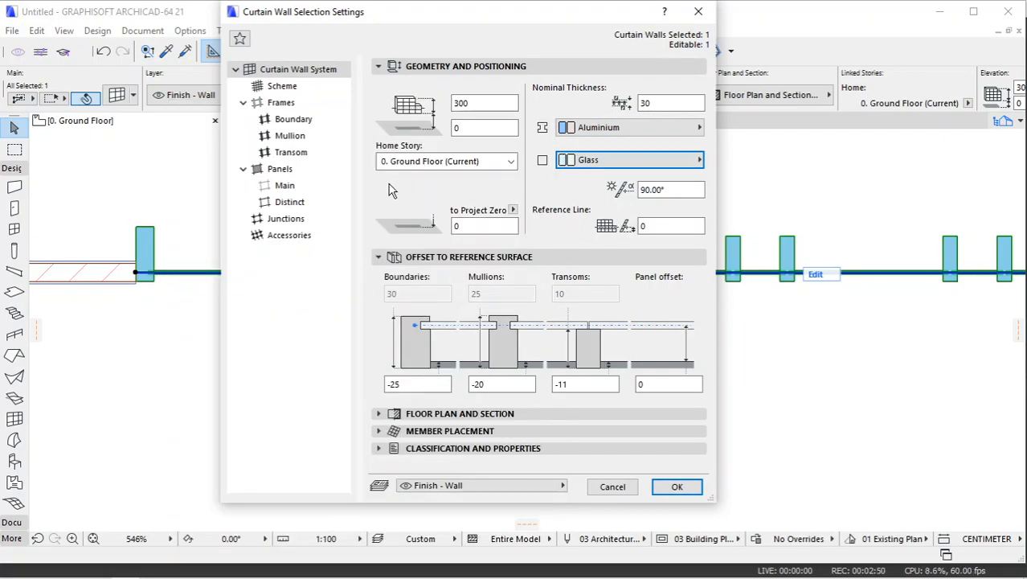
In the curtain wall scheme, set column B's width to 90 and remove row 3.
{"action": "left_click", "coordinate": [283, 86]}
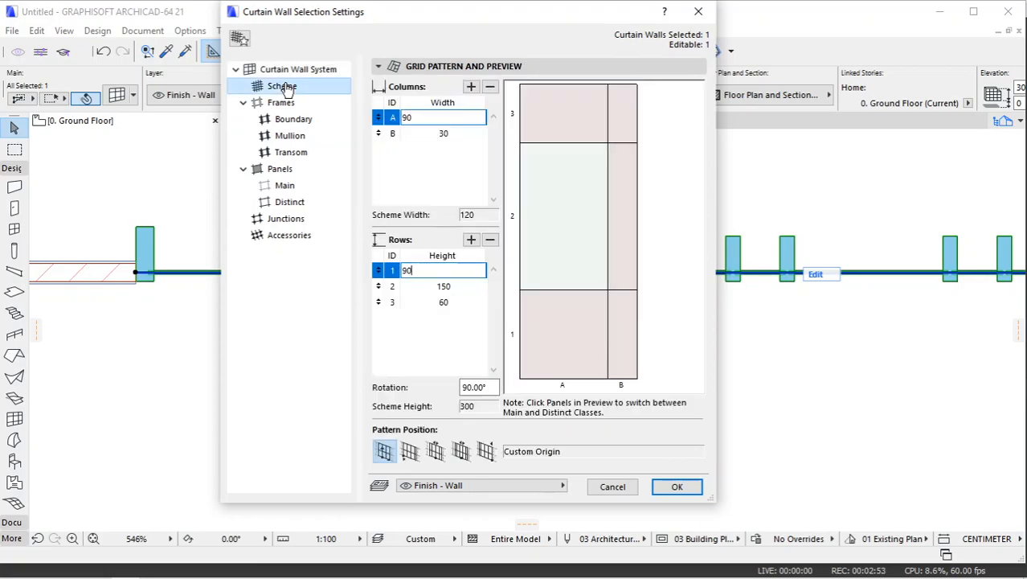
{"action": "left_click", "coordinate": [458, 132]}
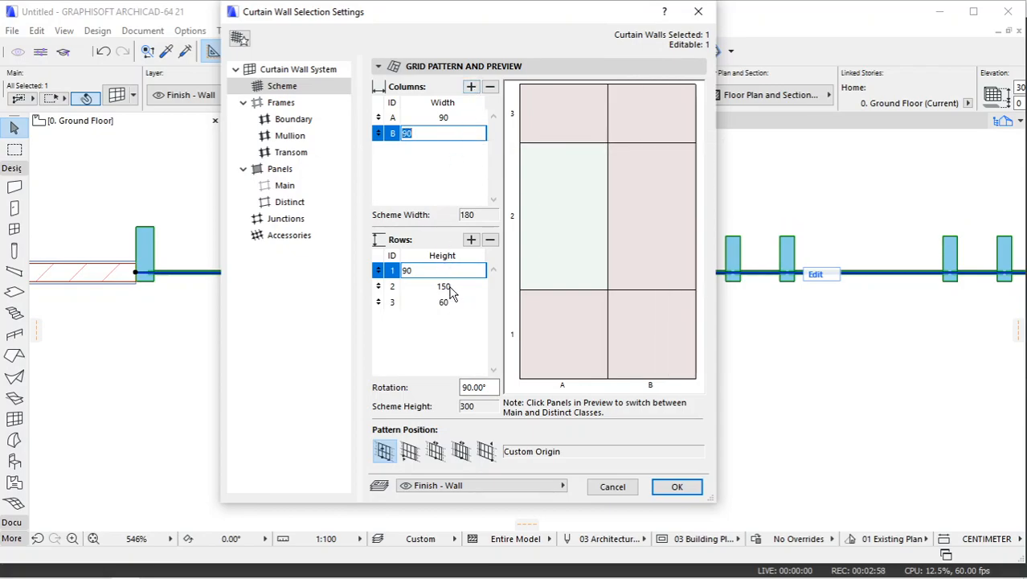
{"action": "left_click", "coordinate": [449, 302]}
{"action": "left_click", "coordinate": [490, 240]}
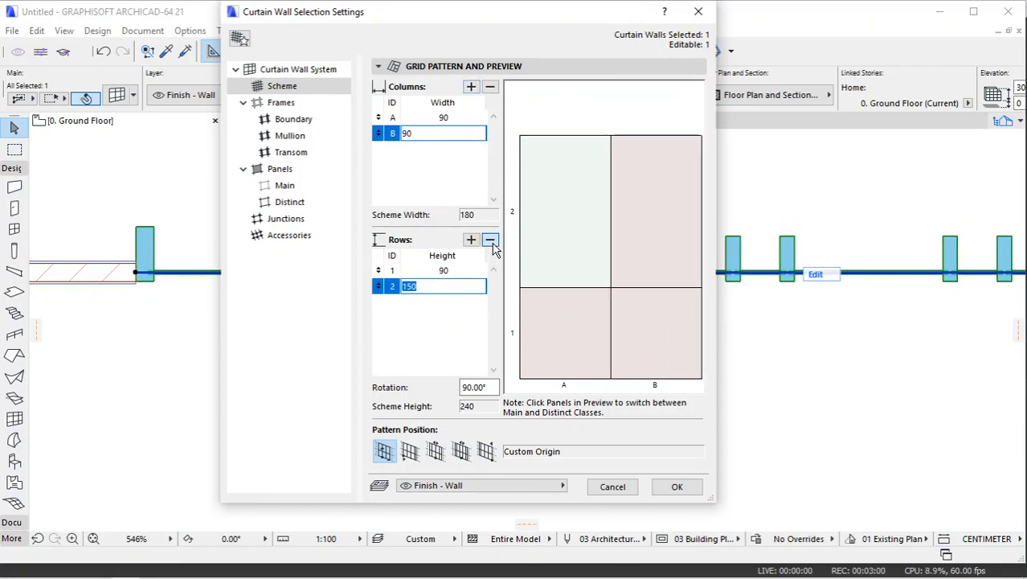
Set the scheme's row heights to 200 for row 1 and 160 for row 2.
{"action": "left_click", "coordinate": [455, 271]}
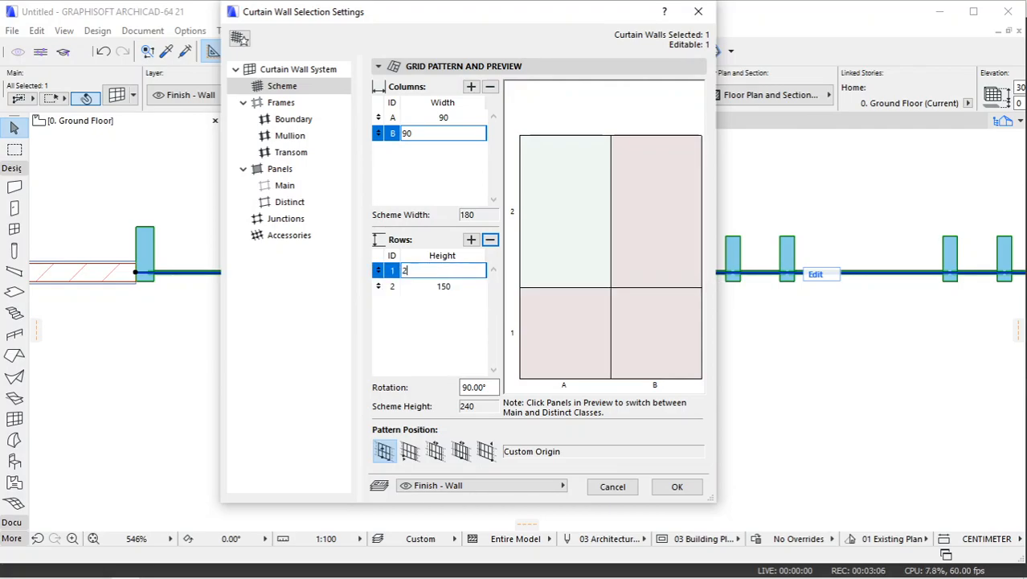
{"action": "left_click", "coordinate": [458, 287]}
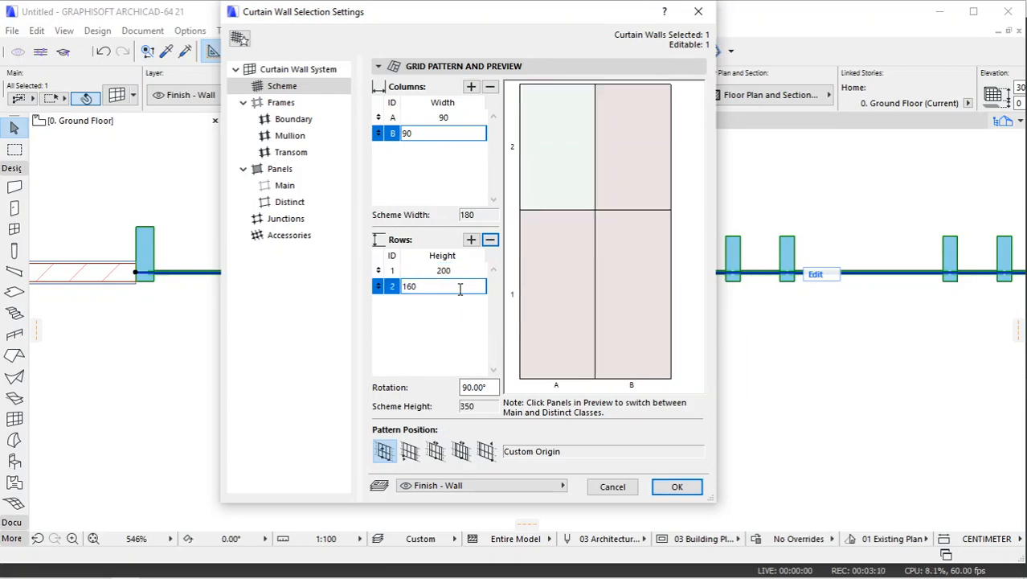
{"action": "type", "text": "160"}
{"action": "key", "text": "Return"}
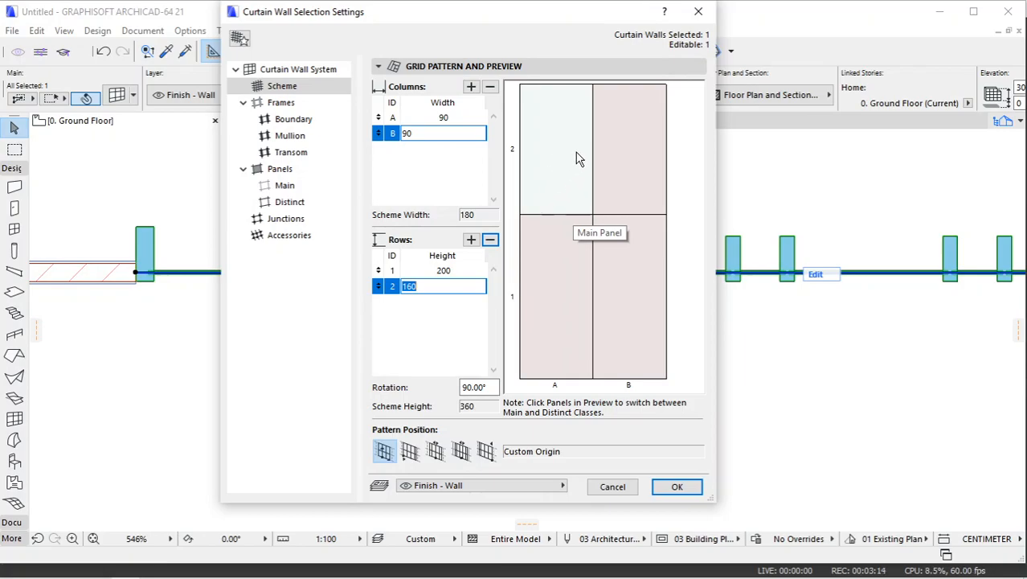
Switch the three distinct panels in the grid pattern preview to the Main panel class.
{"action": "left_click", "coordinate": [624, 168]}
{"action": "left_click", "coordinate": [621, 257]}
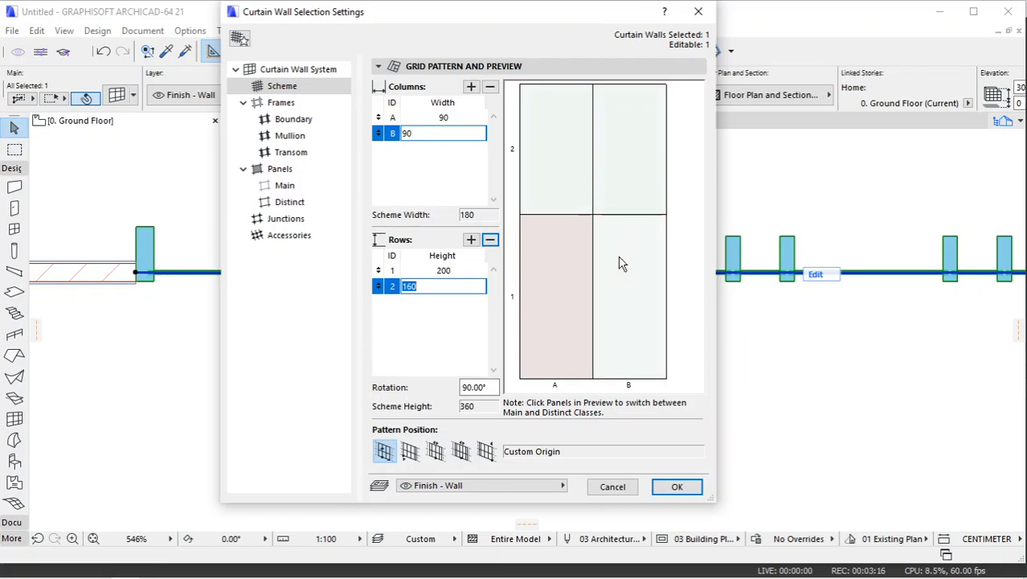
{"action": "left_click", "coordinate": [551, 262]}
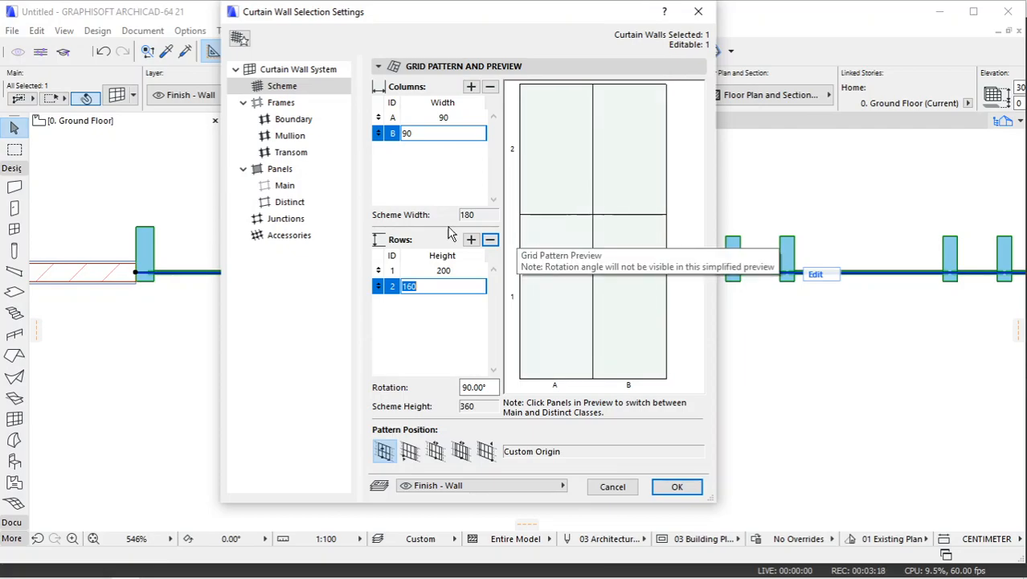
Keep the main panel type as Generic and set its thickness to 1.
{"action": "left_click", "coordinate": [285, 188]}
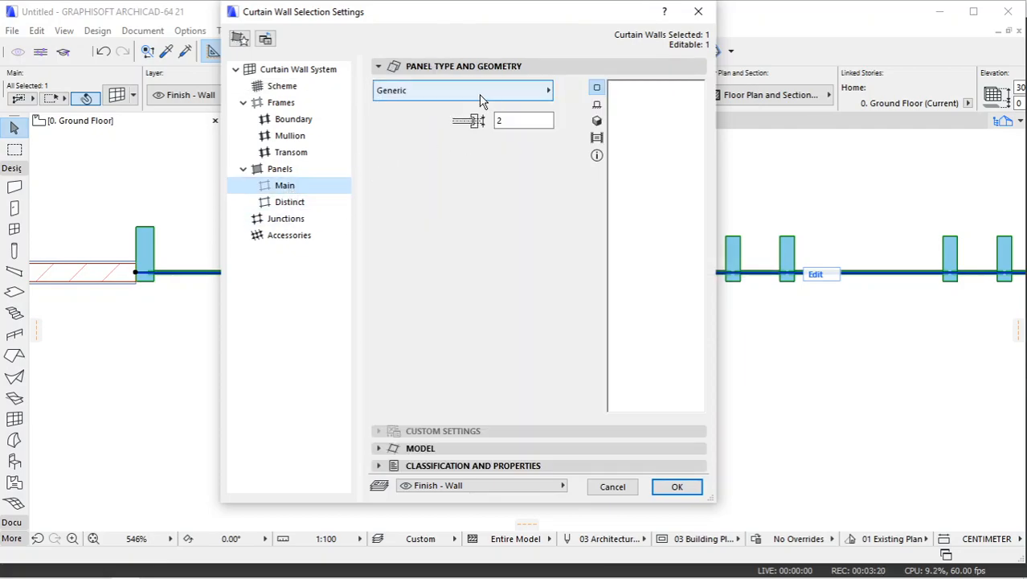
{"action": "left_click", "coordinate": [485, 95]}
{"action": "left_click", "coordinate": [583, 87]}
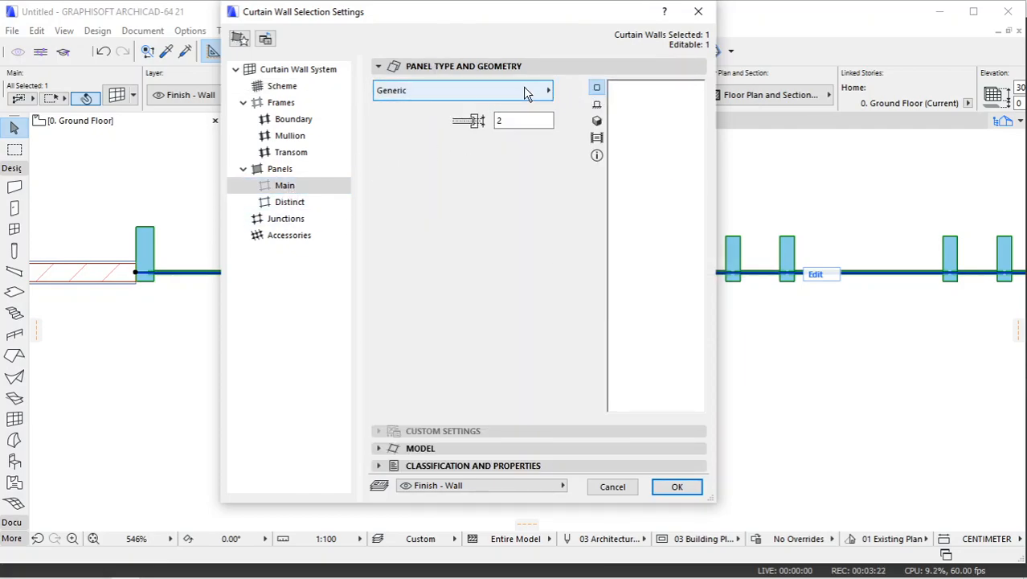
{"action": "left_click", "coordinate": [524, 121]}
{"action": "type", "text": "1"}
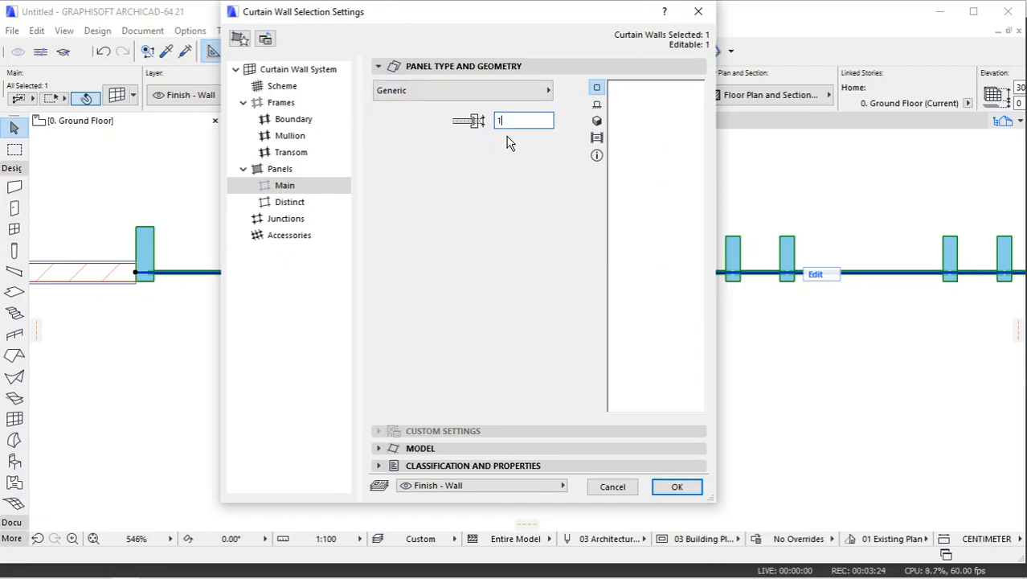
Keep the boundary frame type as Generic and set its profile to a 4, b 10 and h 5.
{"action": "left_click", "coordinate": [281, 86]}
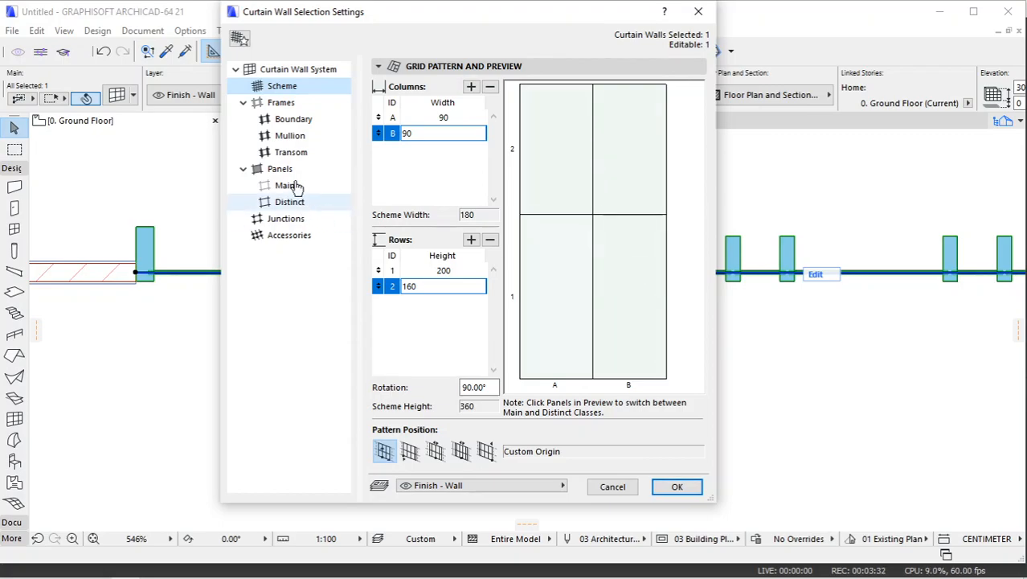
{"action": "left_click", "coordinate": [287, 119]}
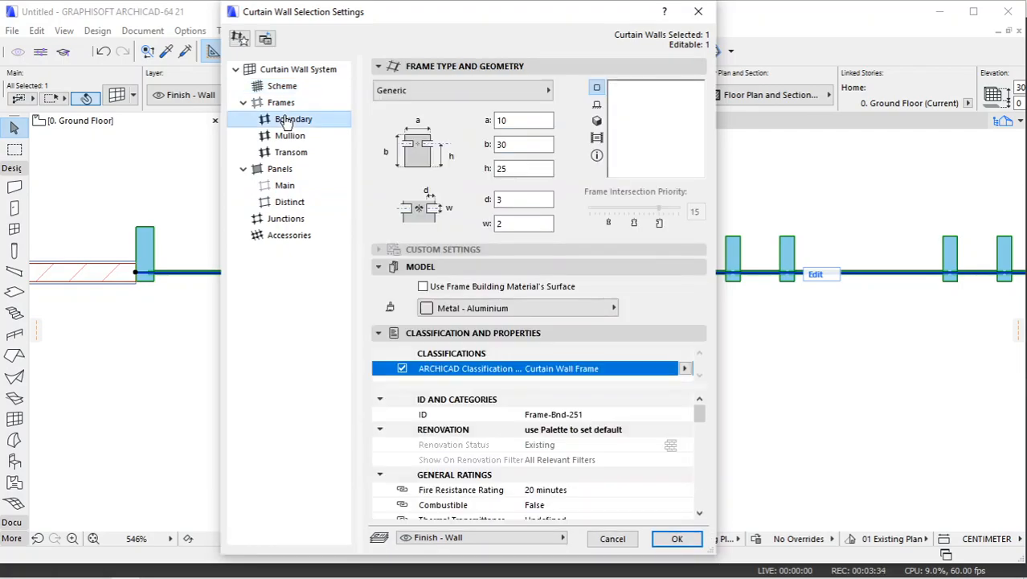
{"action": "left_click", "coordinate": [431, 87]}
{"action": "left_click", "coordinate": [431, 87]}
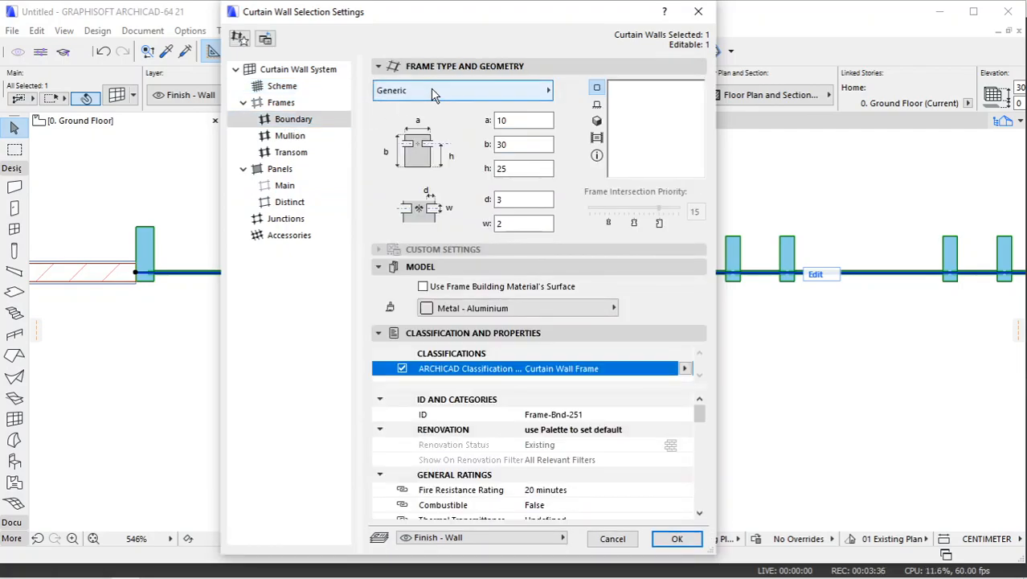
{"action": "left_click", "coordinate": [430, 90]}
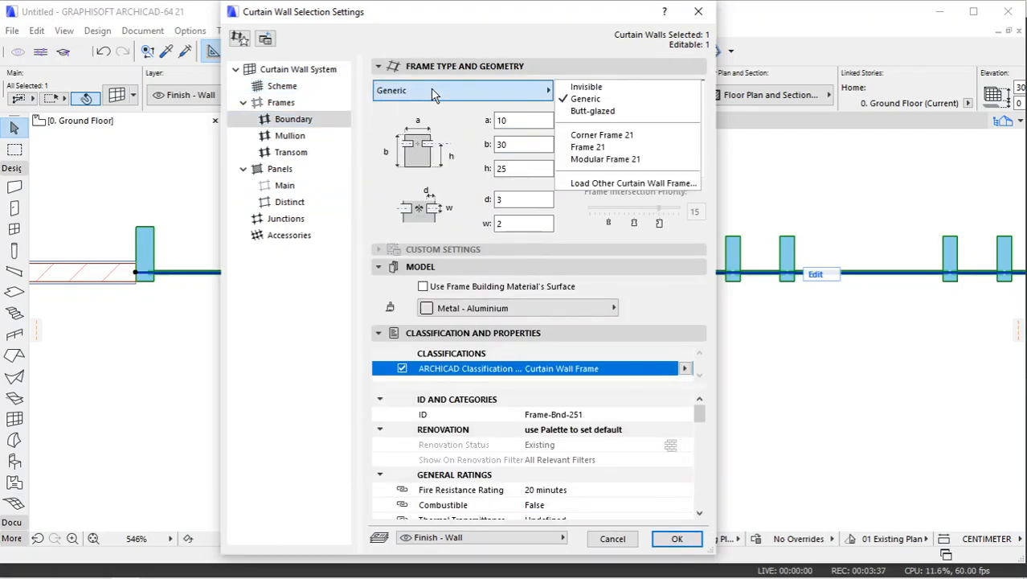
{"action": "left_click", "coordinate": [577, 100]}
{"action": "double_click", "coordinate": [526, 121]}
{"action": "type", "text": "4"}
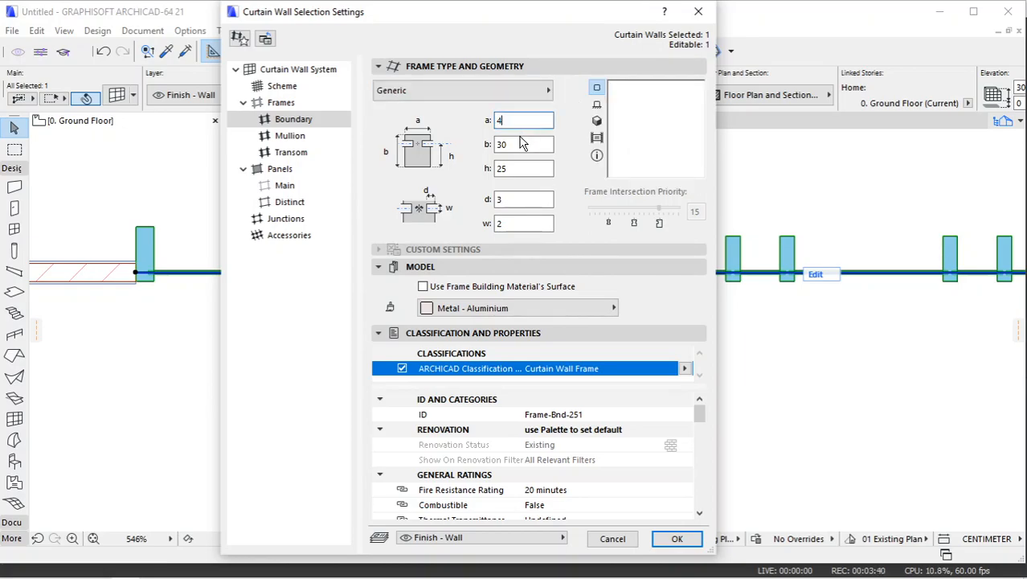
{"action": "left_click", "coordinate": [522, 168]}
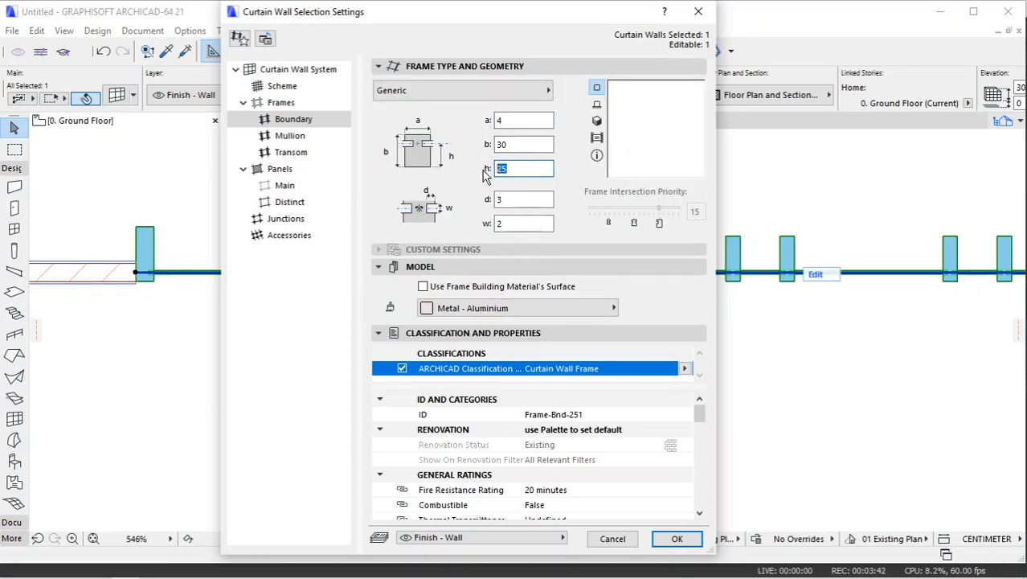
{"action": "type", "text": "5"}
{"action": "left_click", "coordinate": [533, 144]}
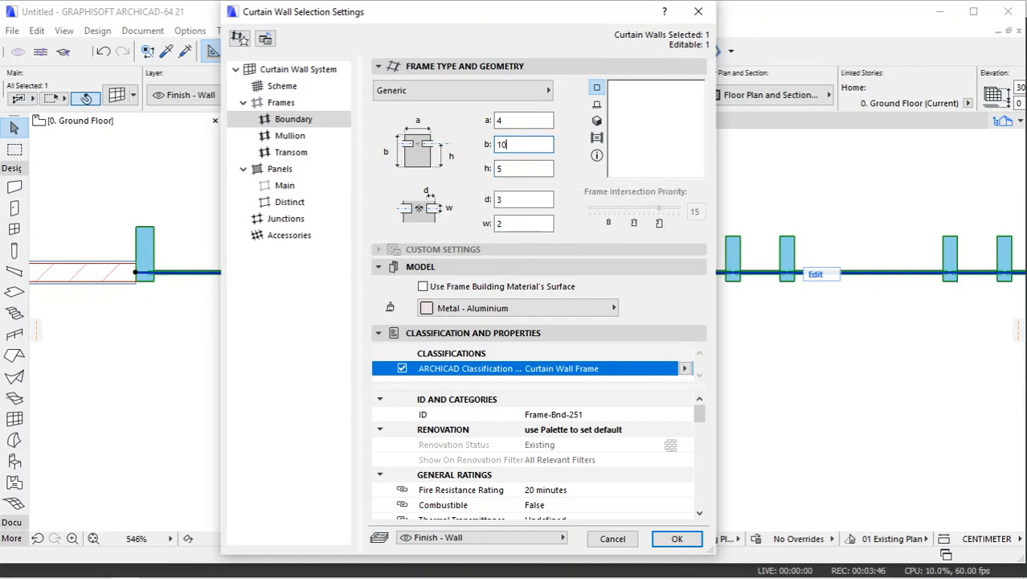
Set the boundary frame's panel insertion gap to depth d 1 and width w 1.
{"action": "left_click", "coordinate": [528, 199]}
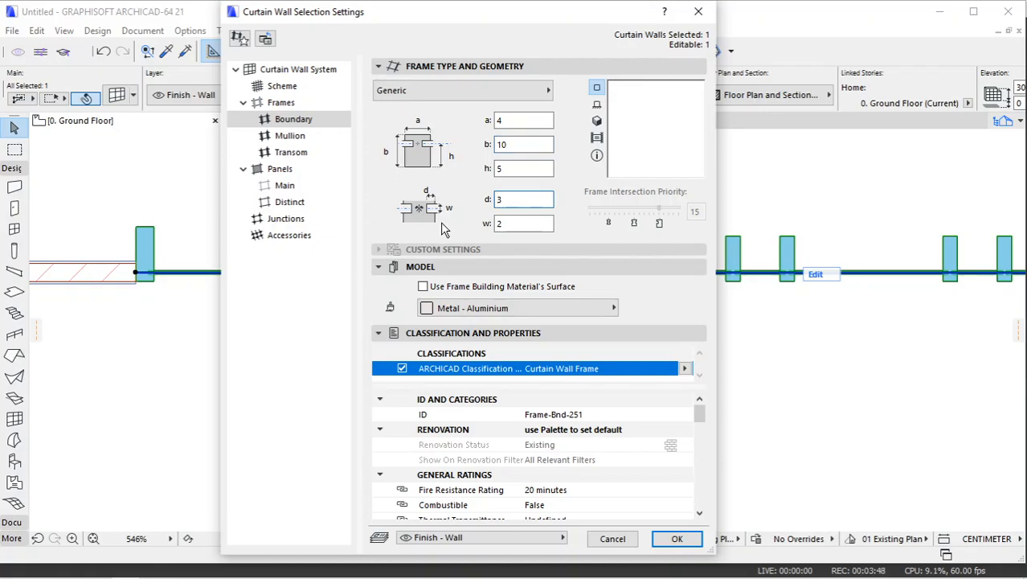
{"action": "double_click", "coordinate": [499, 201]}
{"action": "type", "text": "1"}
{"action": "left_click", "coordinate": [523, 226]}
{"action": "type", "text": "1"}
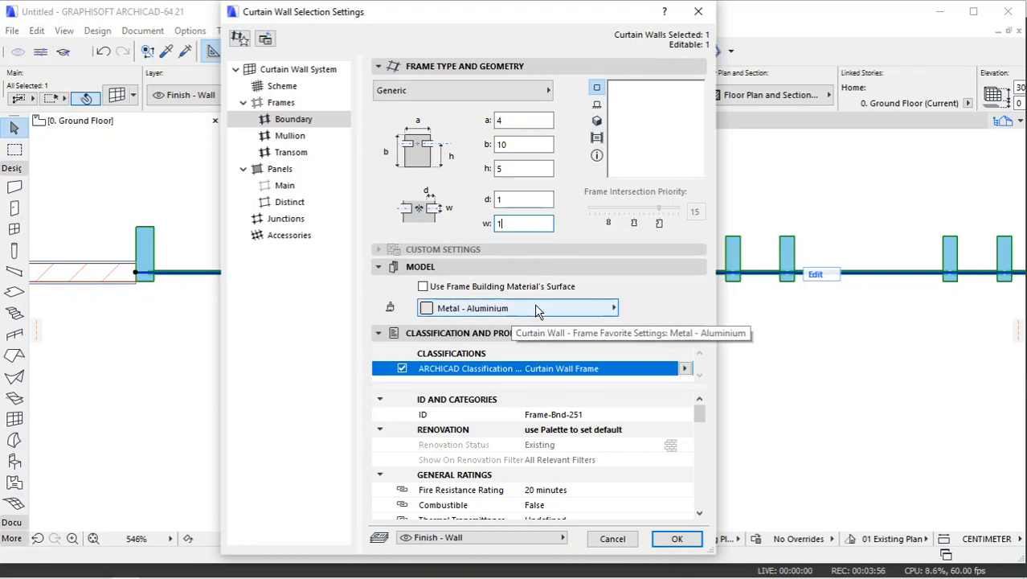
Keep the mullion frame type as Generic and set its profile to a 4, b 10 and h 5.
{"action": "left_click", "coordinate": [304, 138]}
{"action": "left_click", "coordinate": [515, 119]}
{"action": "left_click", "coordinate": [522, 94]}
{"action": "left_click", "coordinate": [591, 97]}
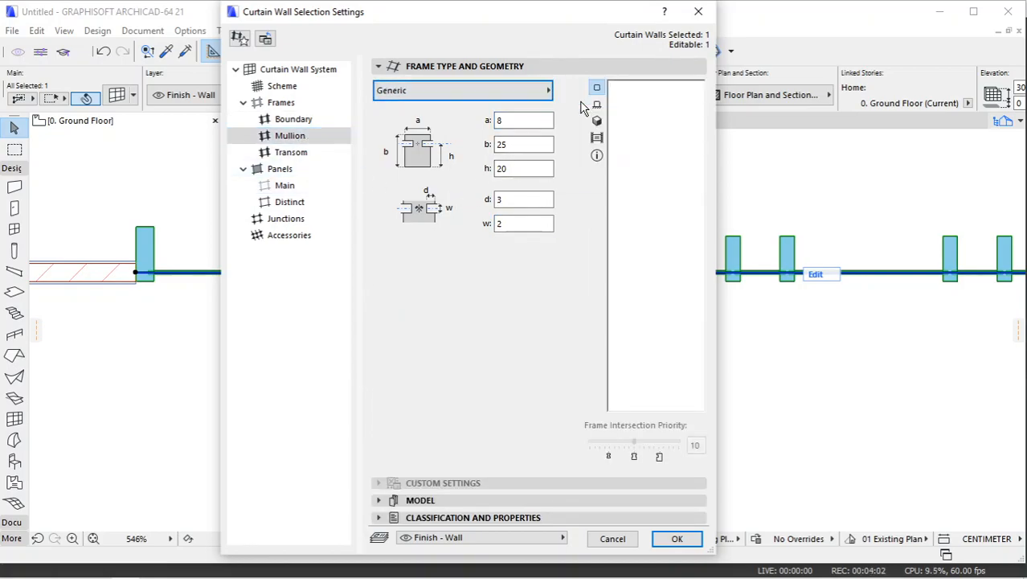
{"action": "double_click", "coordinate": [528, 120]}
{"action": "type", "text": "4"}
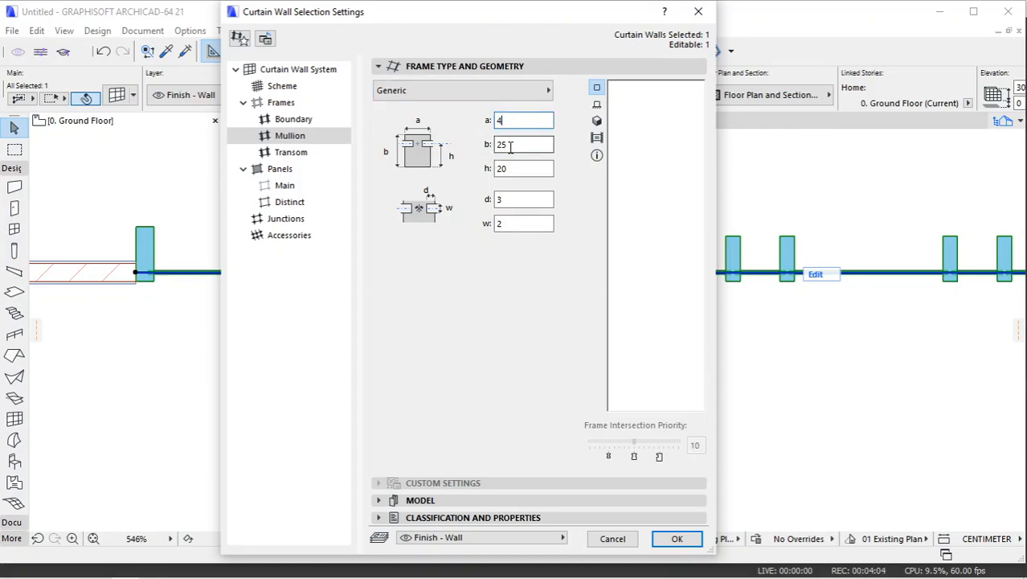
{"action": "left_click", "coordinate": [530, 169]}
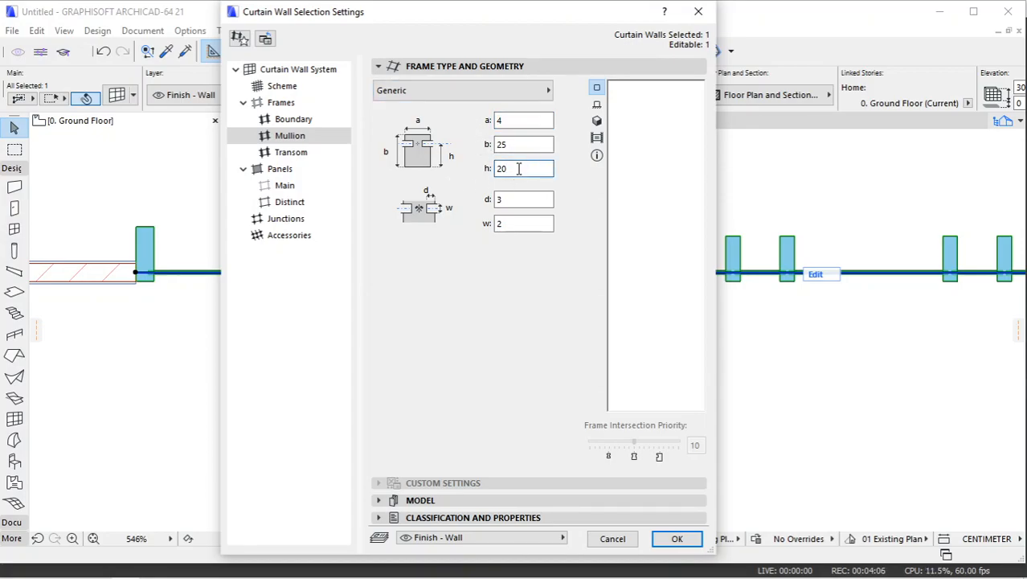
{"action": "double_click", "coordinate": [510, 168]}
{"action": "type", "text": "5"}
{"action": "left_click", "coordinate": [529, 143]}
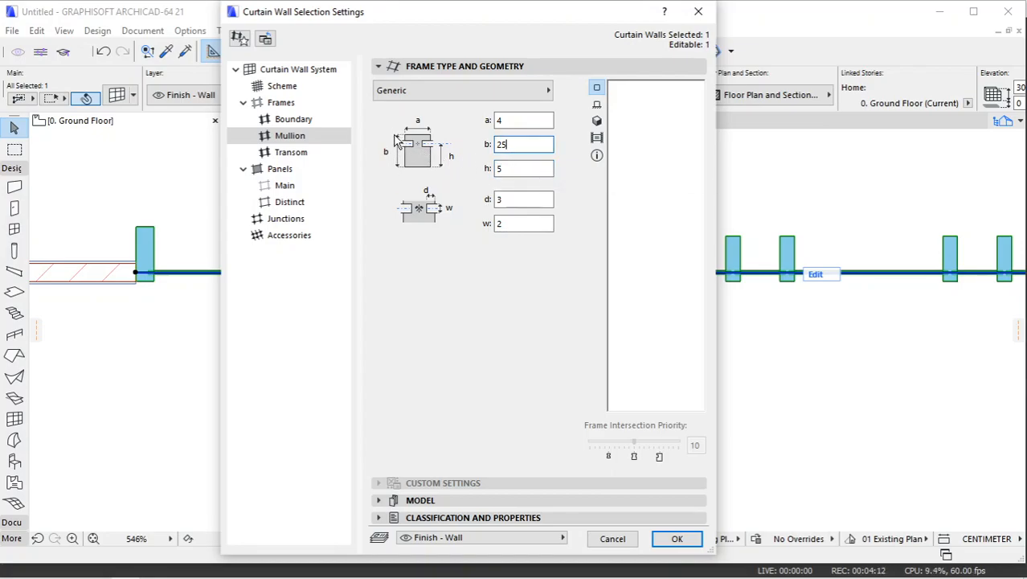
{"action": "double_click", "coordinate": [502, 144]}
{"action": "type", "text": "10"}
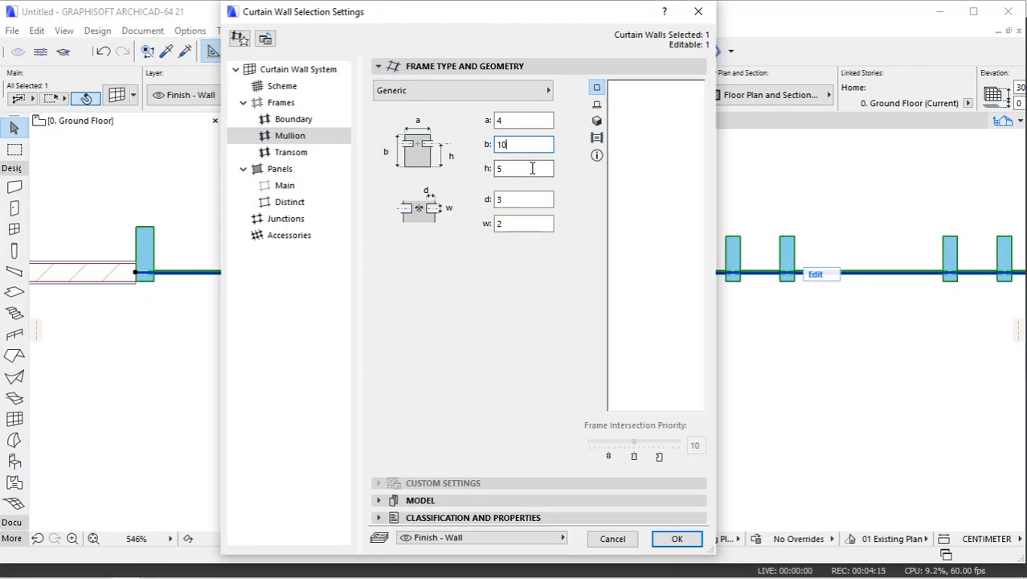
Set the mullion's panel insertion gap to depth d 1 and width w 1.
{"action": "left_click", "coordinate": [533, 199]}
{"action": "type", "text": "1"}
{"action": "left_click", "coordinate": [509, 222]}
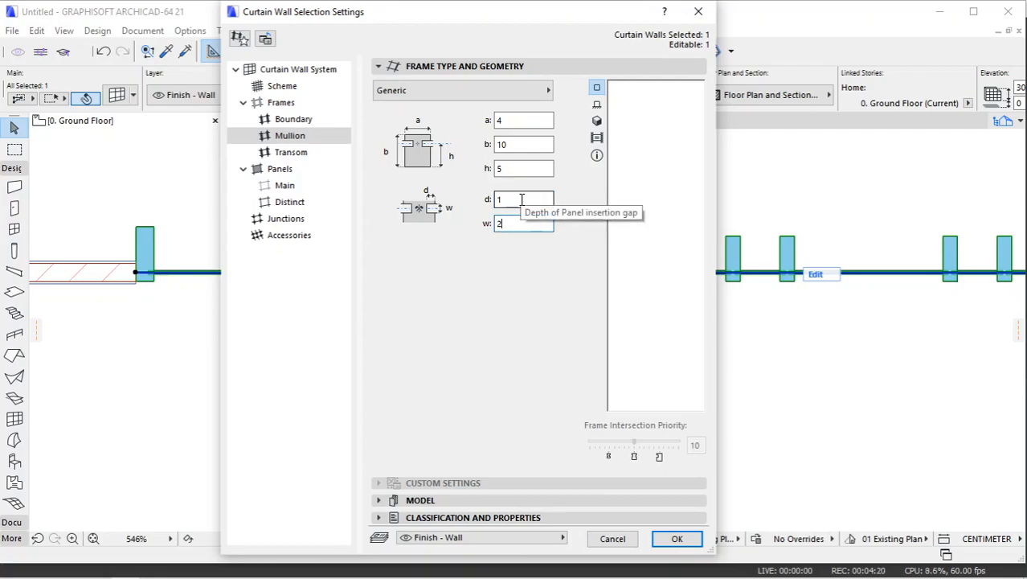
{"action": "key", "text": "BackSpace"}
{"action": "type", "text": "1"}
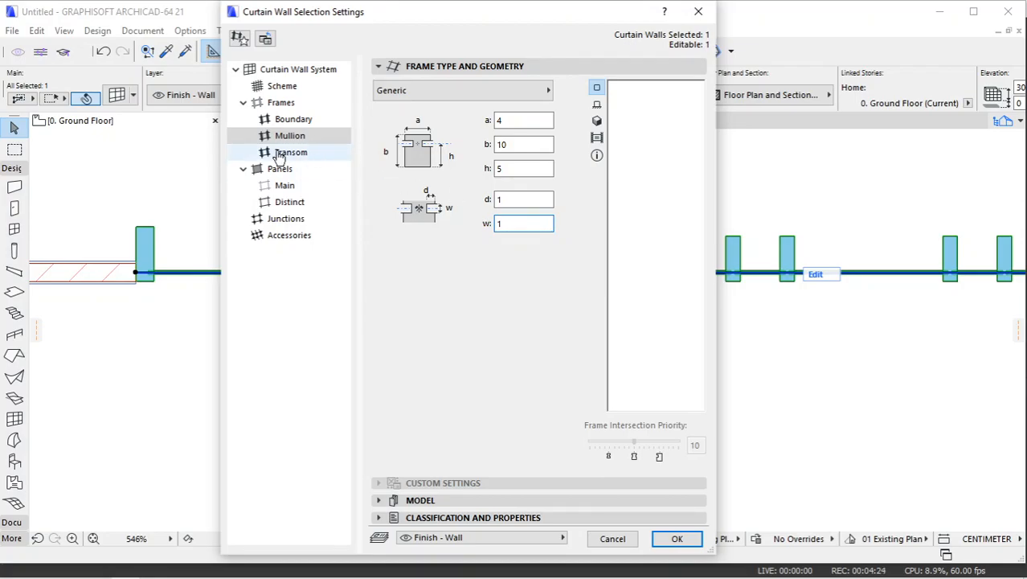
Change the transom frame type to Generic and set its profile to a 4, b 10 and h 5.
{"action": "left_click", "coordinate": [291, 152]}
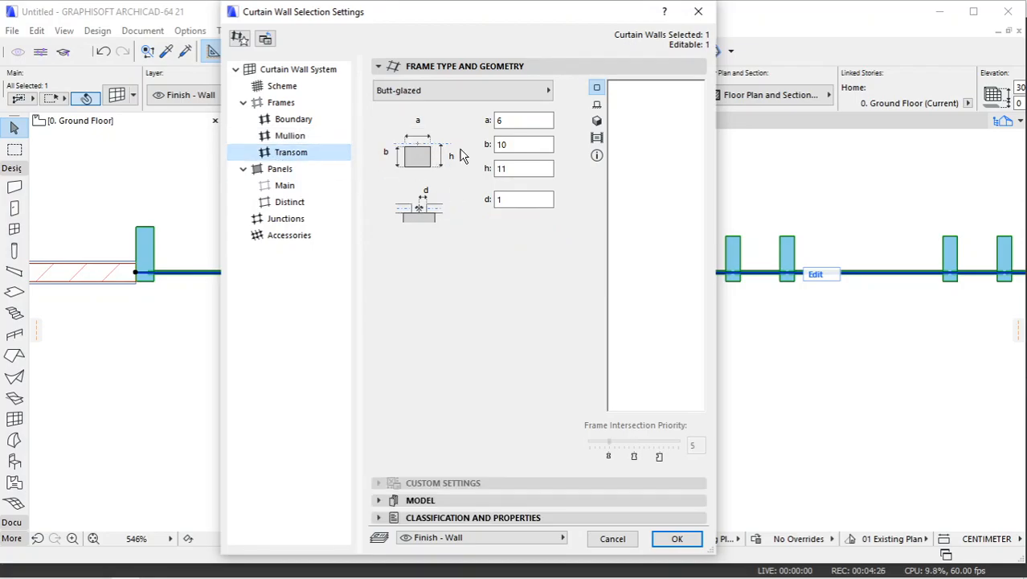
{"action": "left_click", "coordinate": [474, 93]}
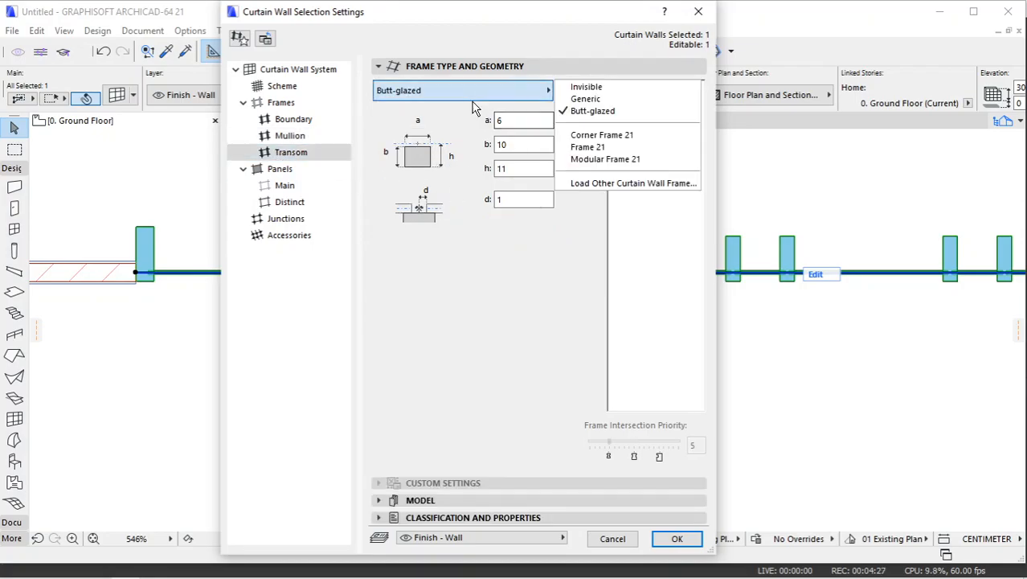
{"action": "left_click", "coordinate": [580, 99]}
{"action": "left_click", "coordinate": [528, 121]}
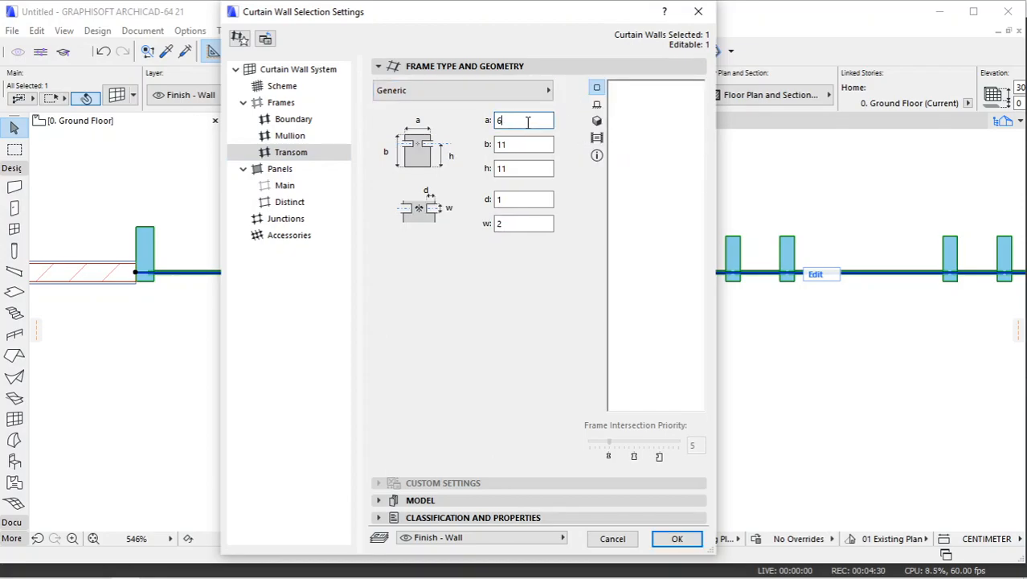
{"action": "type", "text": "4"}
{"action": "left_click", "coordinate": [518, 144]}
{"action": "left_click", "coordinate": [520, 170]}
{"action": "key", "text": "BackSpace"}
{"action": "key", "text": "BackSpace"}
{"action": "type", "text": "5"}
{"action": "left_click", "coordinate": [541, 145]}
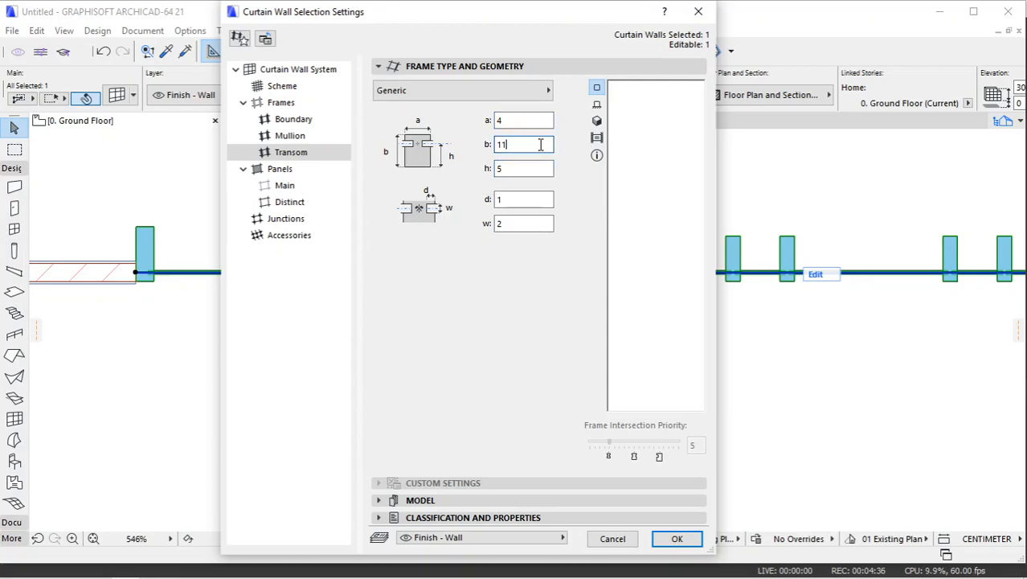
Set the transom's panel insertion gap d and w to 1, then apply the curtain wall settings and deselect the wall.
{"action": "left_click", "coordinate": [500, 198]}
{"action": "type", "text": "1"}
{"action": "left_click", "coordinate": [520, 225]}
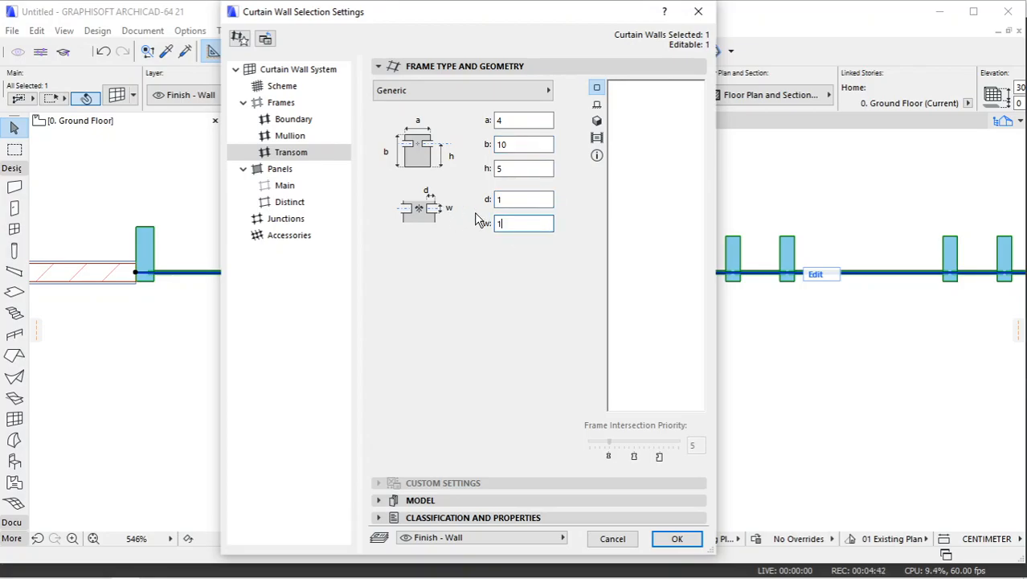
{"action": "left_click", "coordinate": [291, 205]}
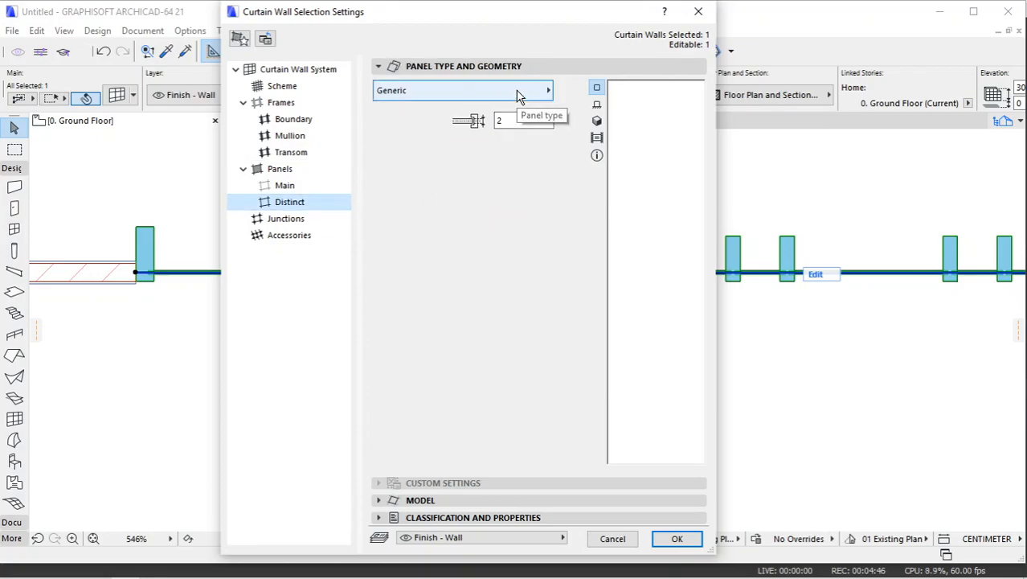
{"action": "left_click", "coordinate": [677, 540]}
{"action": "scroll", "coordinate": [555, 281], "scroll_direction": "down", "scroll_amount": 4}
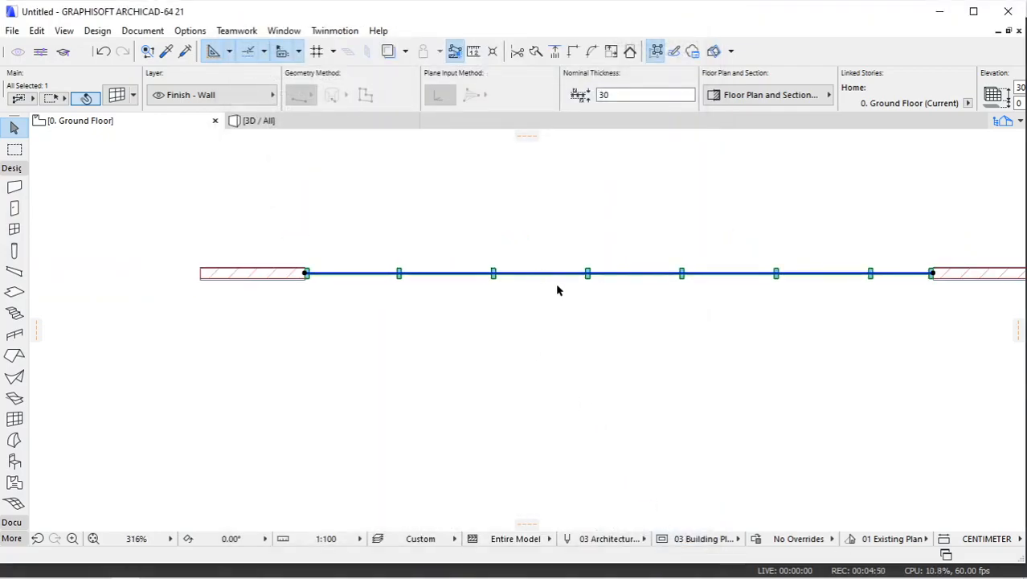
{"action": "left_click", "coordinate": [790, 237]}
Dimension the spacing between three neighbouring mullions near the curtain wall's left end, placing the dimension line above the wall.
{"action": "scroll", "coordinate": [580, 275], "scroll_direction": "up", "scroll_amount": 3}
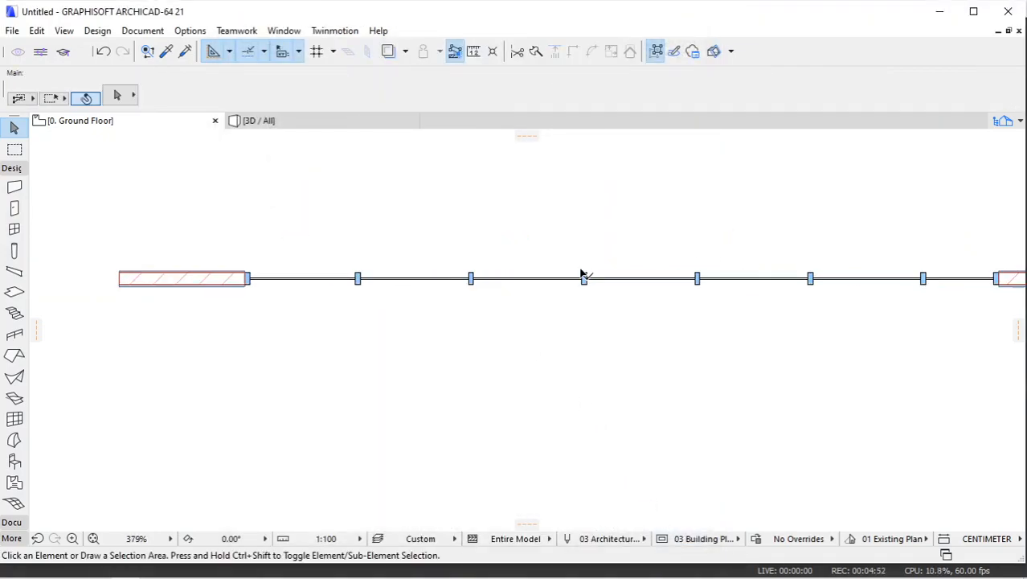
{"action": "scroll", "coordinate": [172, 241], "scroll_direction": "up", "scroll_amount": 1}
{"action": "scroll", "coordinate": [170, 244], "scroll_direction": "down", "scroll_amount": 2}
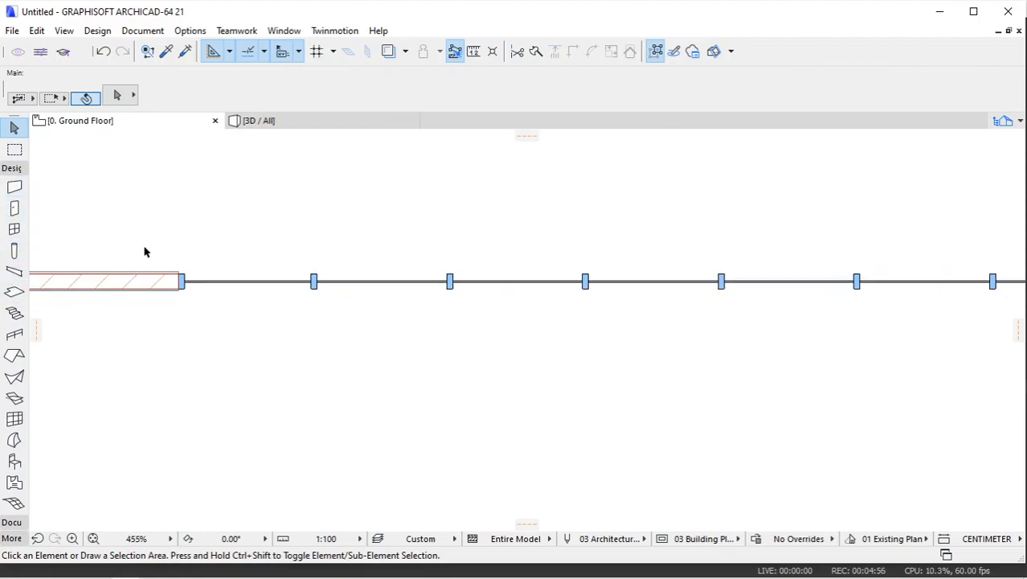
{"action": "left_click", "coordinate": [20, 170]}
{"action": "left_click", "coordinate": [22, 191]}
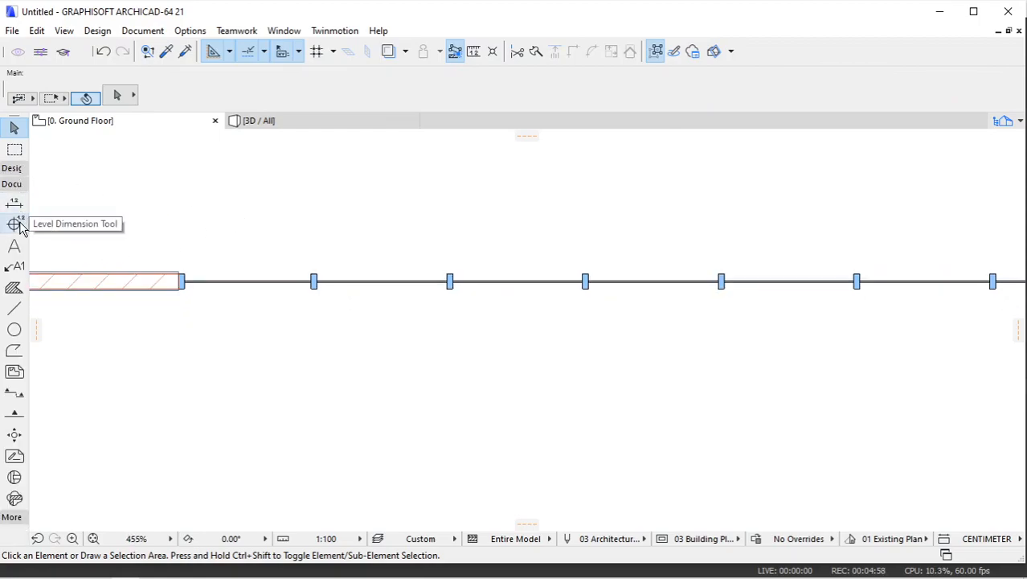
{"action": "left_click", "coordinate": [14, 203]}
{"action": "scroll", "coordinate": [313, 273], "scroll_direction": "up", "scroll_amount": 1}
{"action": "scroll", "coordinate": [313, 271], "scroll_direction": "up", "scroll_amount": 4}
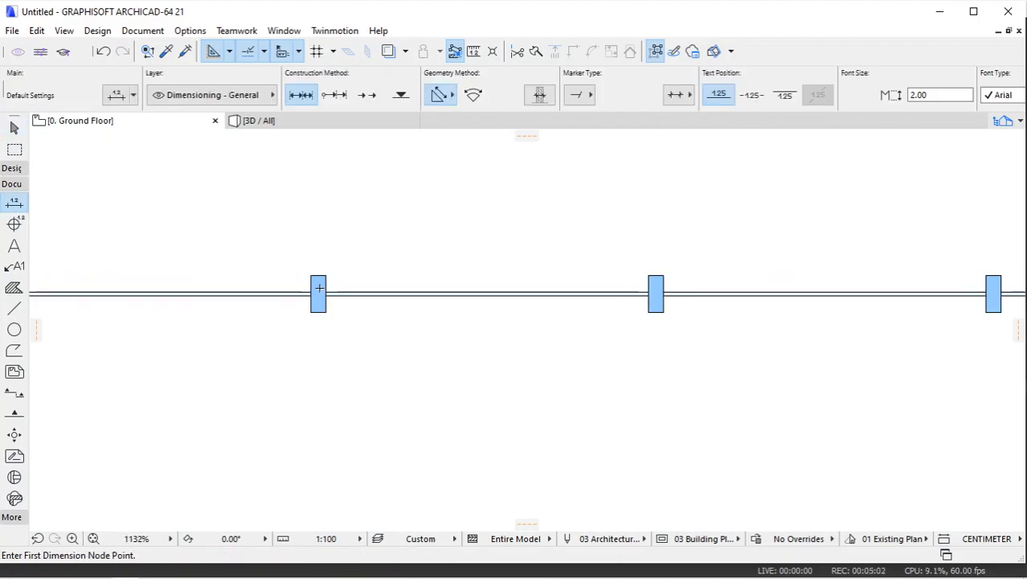
{"action": "left_click", "coordinate": [318, 292]}
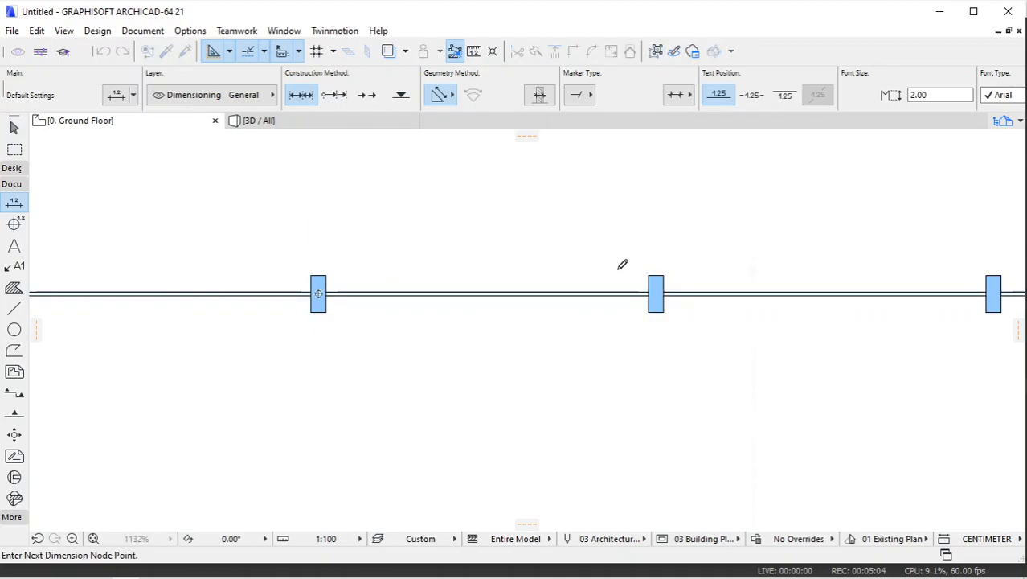
{"action": "scroll", "coordinate": [709, 266], "scroll_direction": "down", "scroll_amount": 4}
{"action": "scroll", "coordinate": [653, 291], "scroll_direction": "up", "scroll_amount": 4}
{"action": "right_click", "coordinate": [617, 207]}
{"action": "left_click", "coordinate": [639, 306]}
{"action": "left_click", "coordinate": [504, 218]}
{"action": "scroll", "coordinate": [589, 259], "scroll_direction": "down", "scroll_amount": 3}
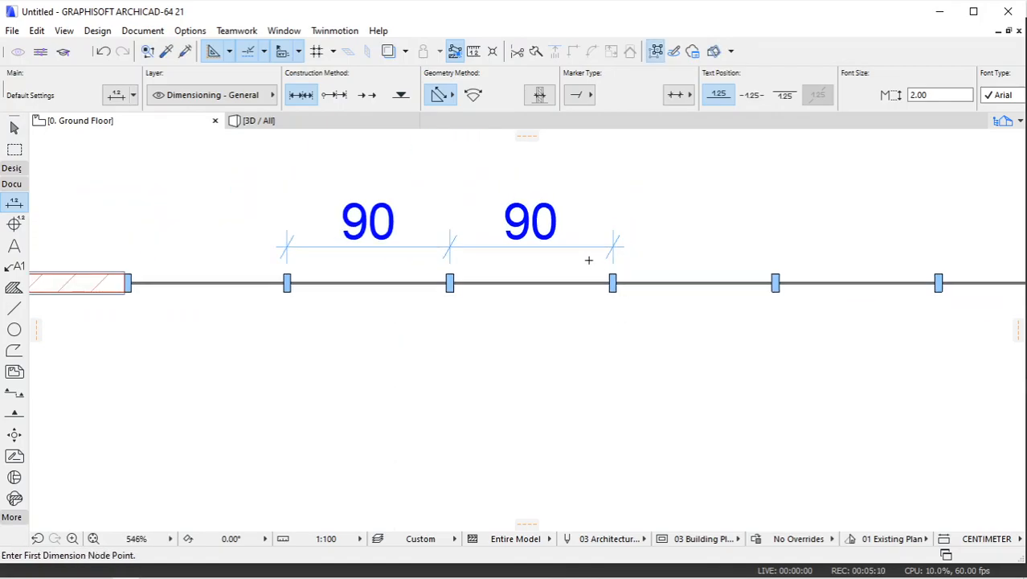
Switch to the 3D view and enter the curtain wall's edit mode.
{"action": "left_click", "coordinate": [296, 121]}
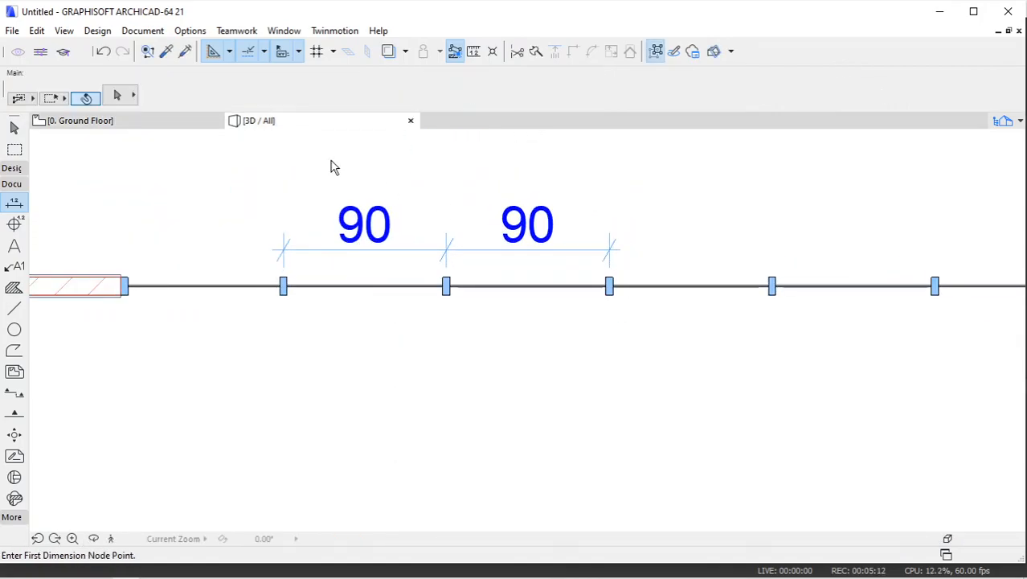
{"action": "scroll", "coordinate": [600, 294], "scroll_direction": "up", "scroll_amount": 5}
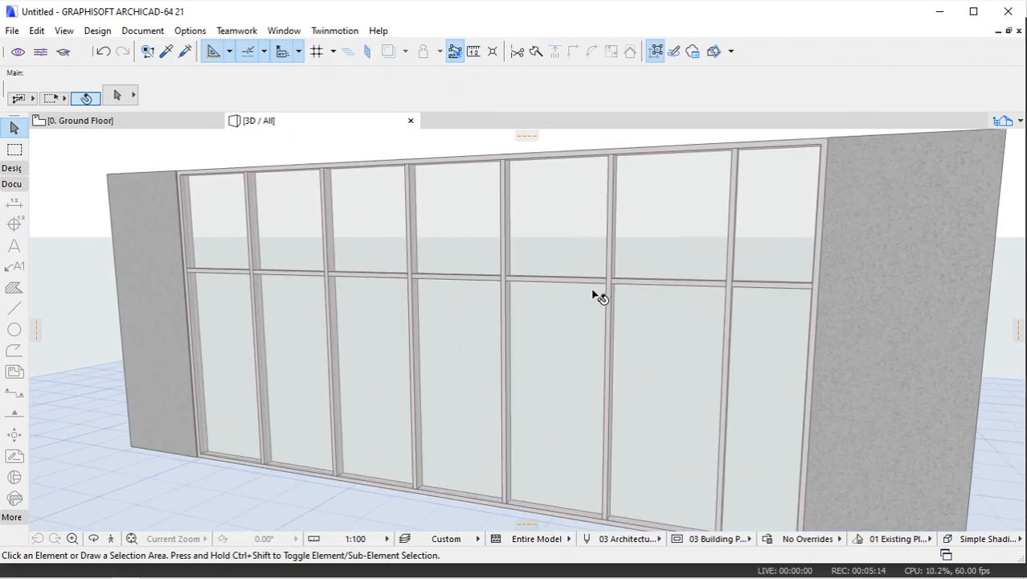
{"action": "middle_click_drag", "start_coordinate": [600, 295], "coordinate": [475, 307], "text": "shift"}
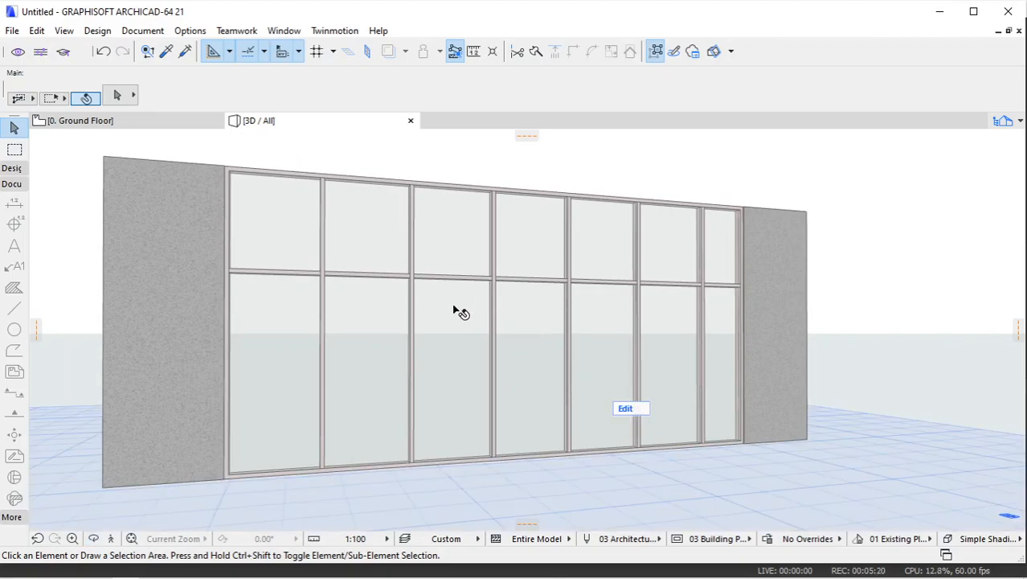
{"action": "left_click", "coordinate": [630, 384]}
{"action": "left_click", "coordinate": [625, 409]}
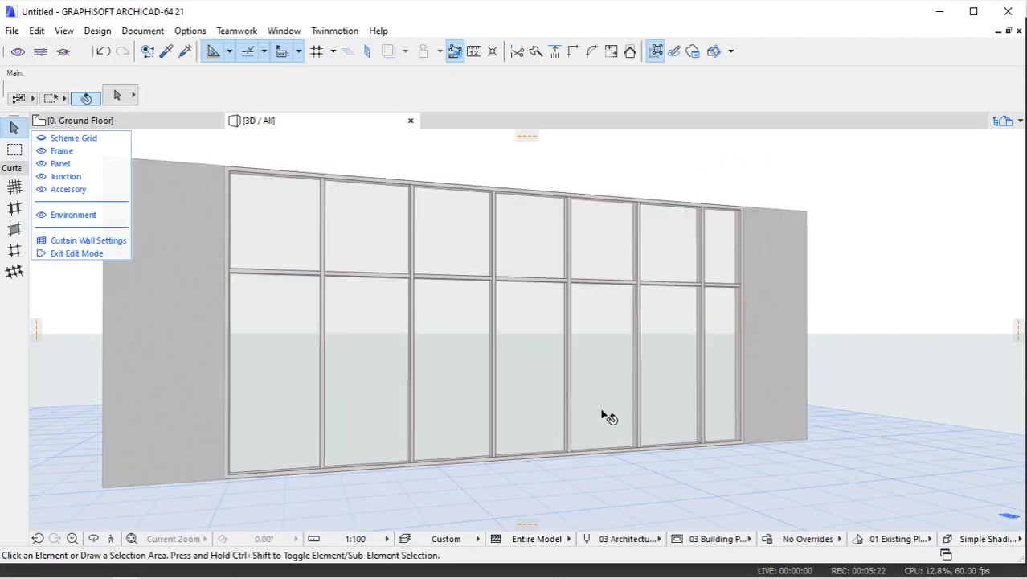
{"action": "left_click", "coordinate": [538, 337]}
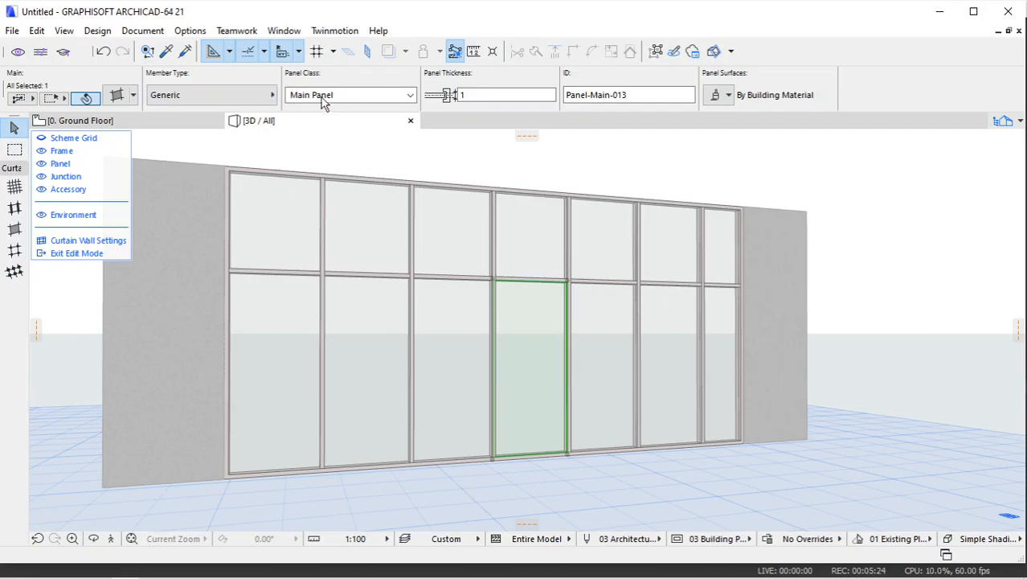
{"action": "left_click", "coordinate": [610, 329]}
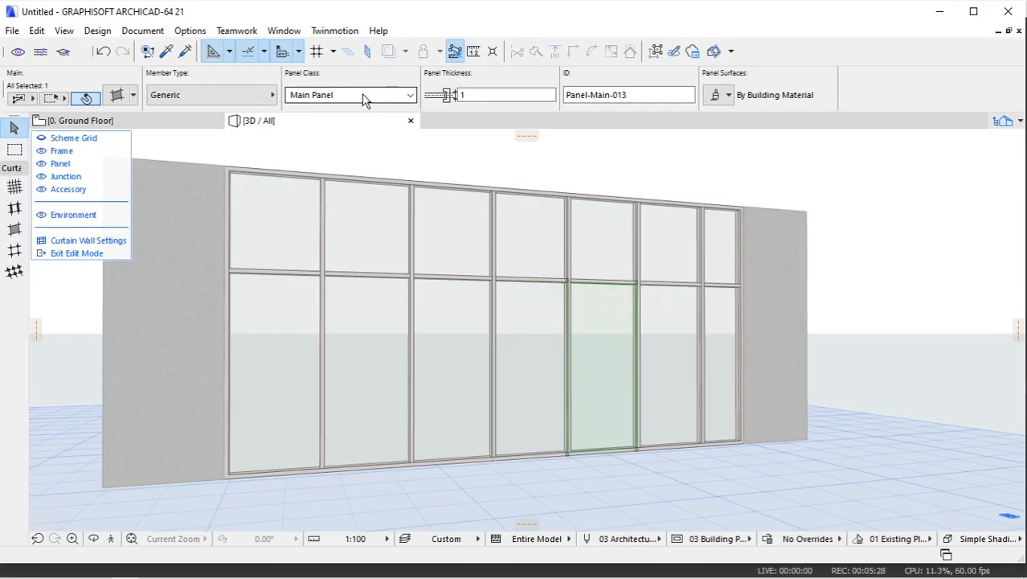
{"action": "left_click", "coordinate": [587, 171]}
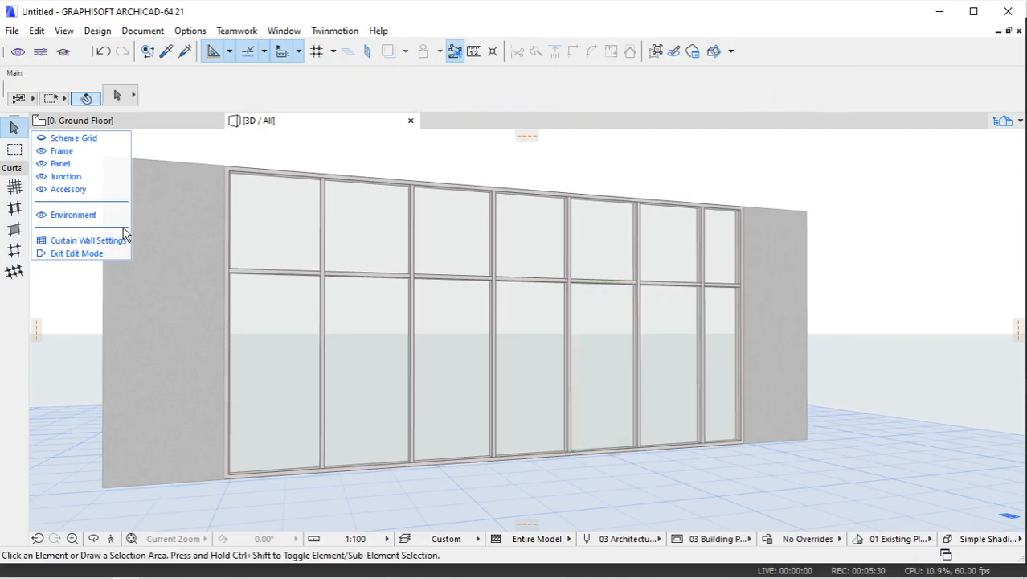
Exit the curtain wall's edit mode and set the wall's nominal thickness to 10.
{"action": "left_click", "coordinate": [88, 252]}
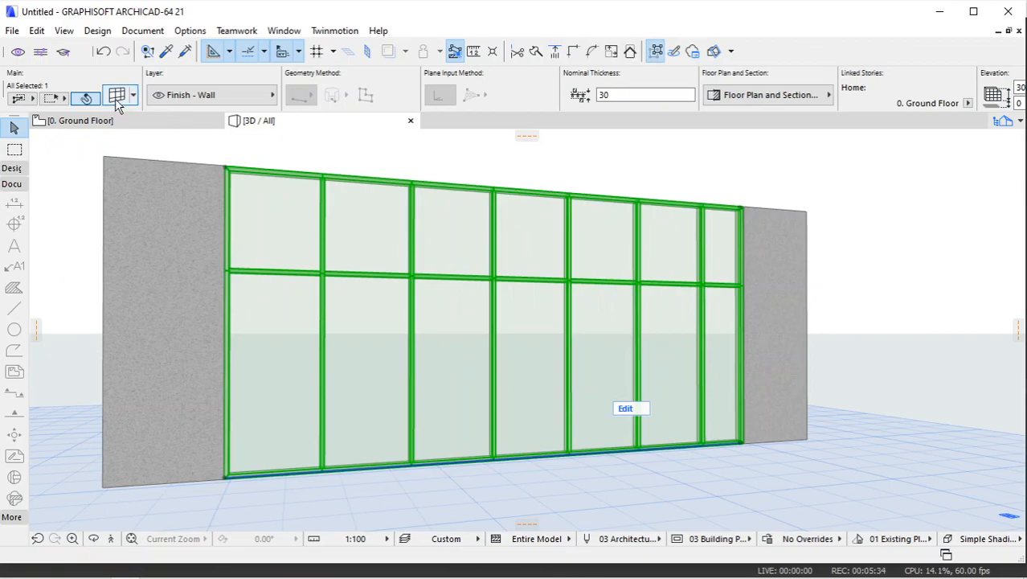
{"action": "left_click", "coordinate": [116, 98]}
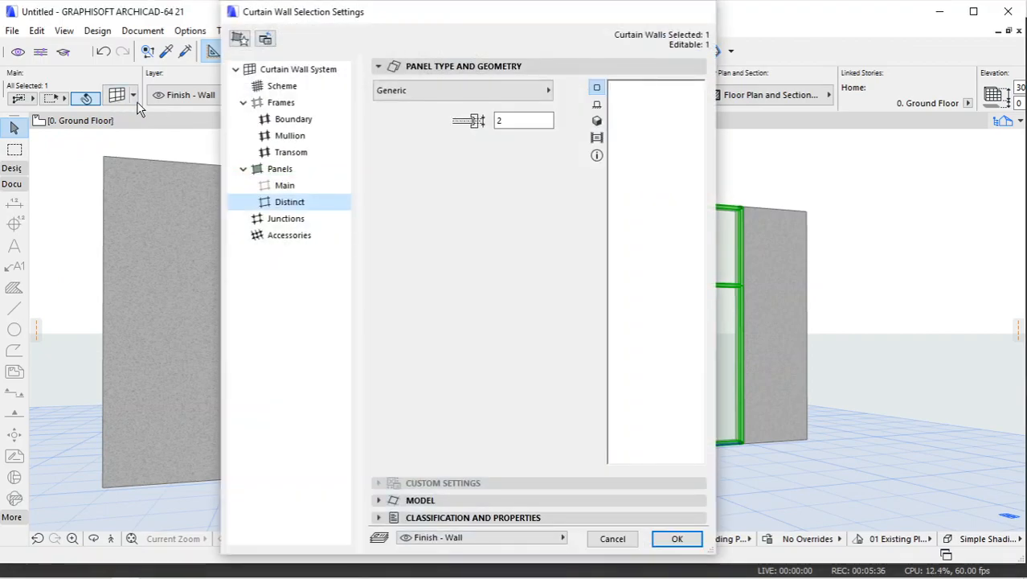
{"action": "key", "text": "Escape"}
{"action": "left_click", "coordinate": [630, 95]}
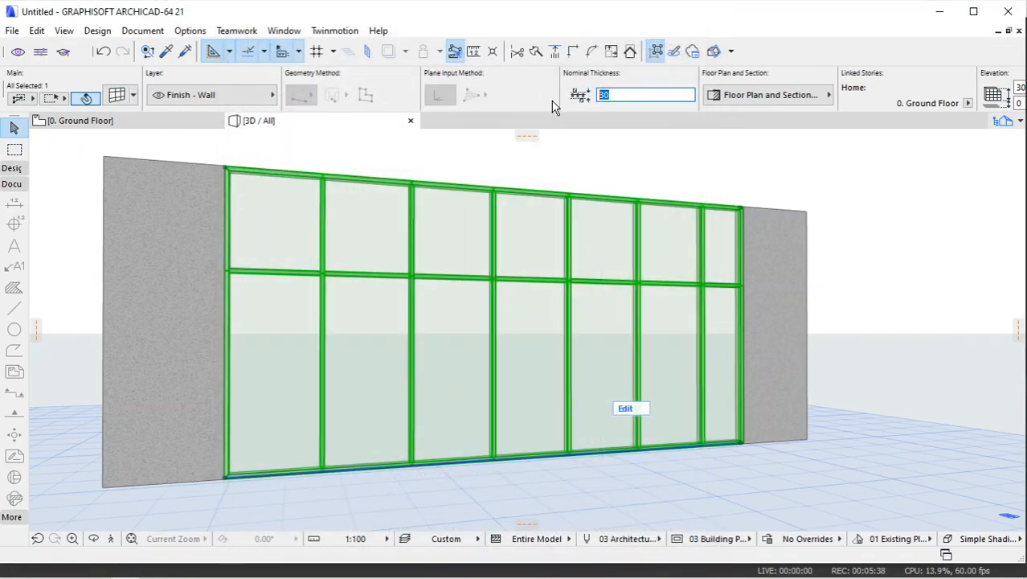
{"action": "left_click", "coordinate": [569, 164]}
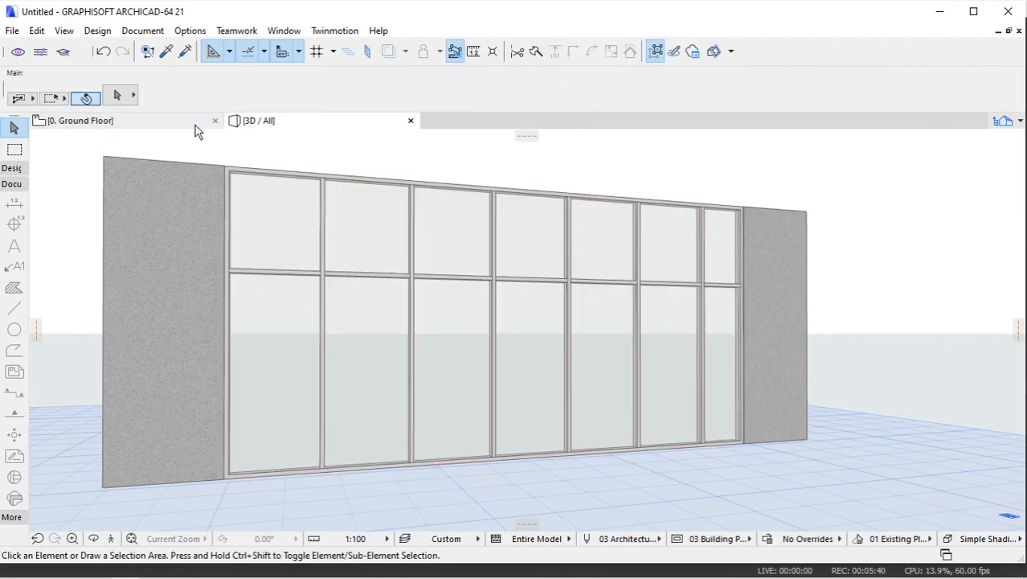
Change the curtain wall's distinct panel type to CW Door 21 and set its thickness to 1.
{"action": "left_click", "coordinate": [295, 218]}
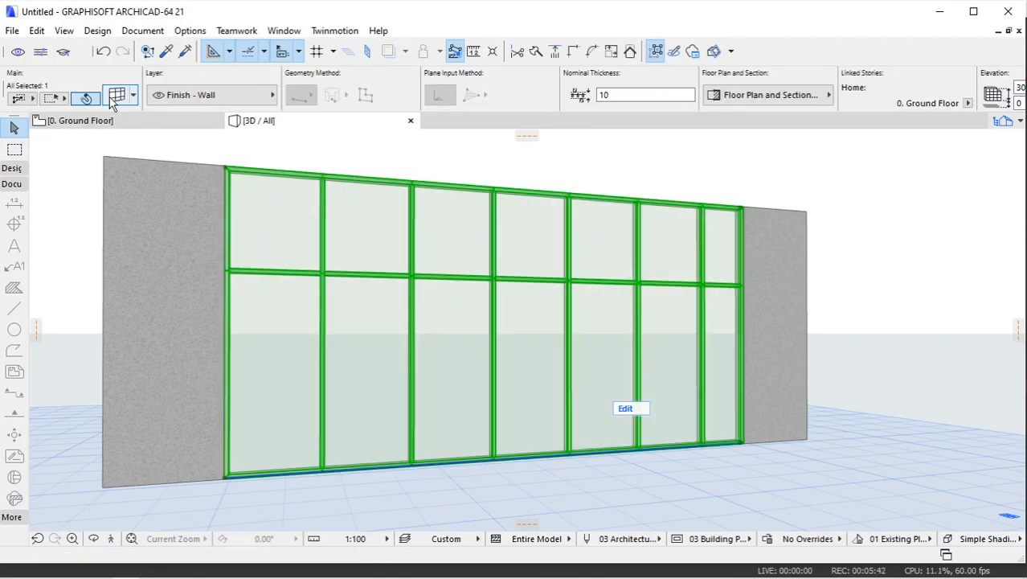
{"action": "key", "text": "ctrl+t"}
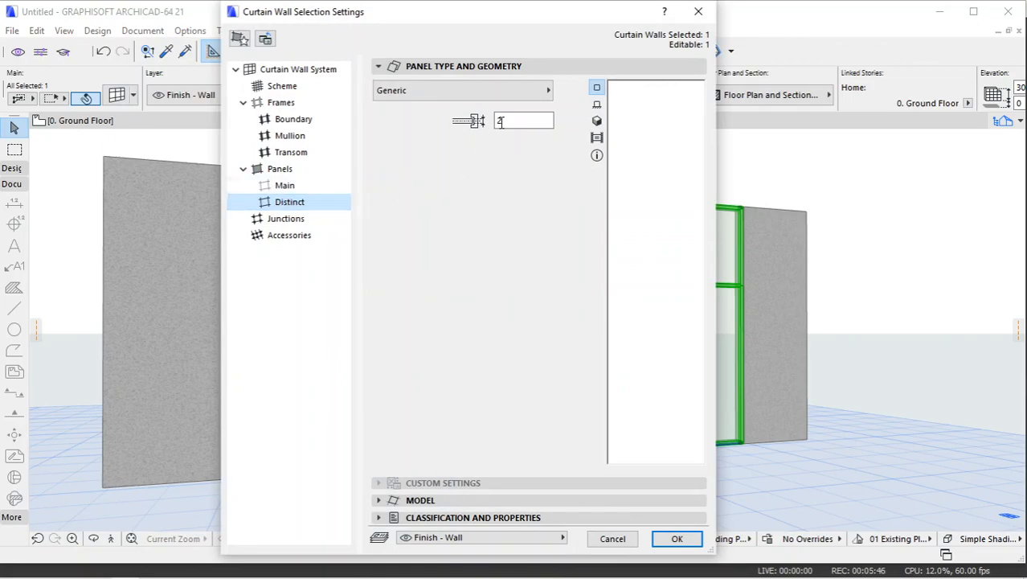
{"action": "left_click", "coordinate": [514, 90]}
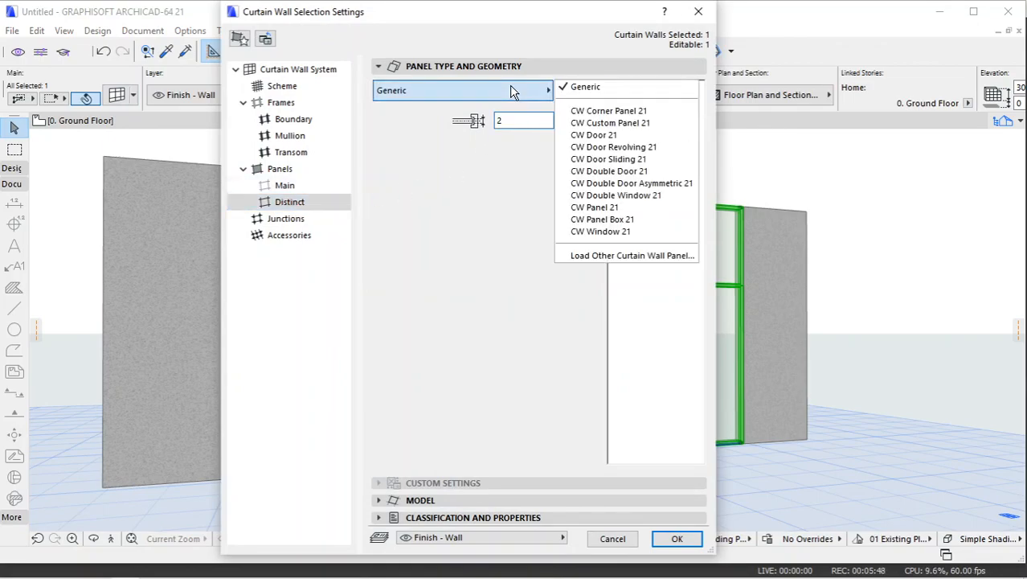
{"action": "left_click", "coordinate": [593, 134]}
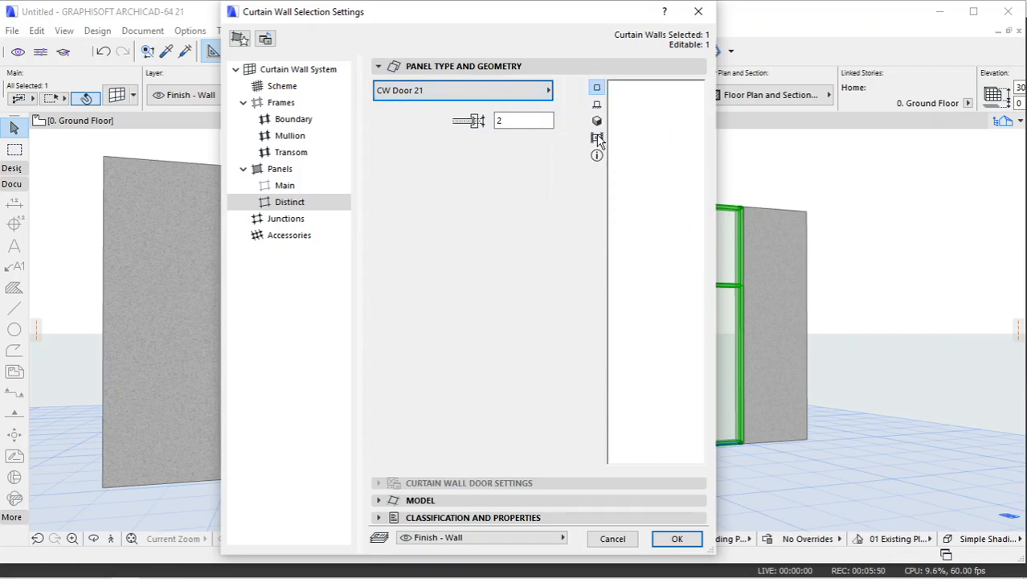
{"action": "left_click", "coordinate": [500, 122]}
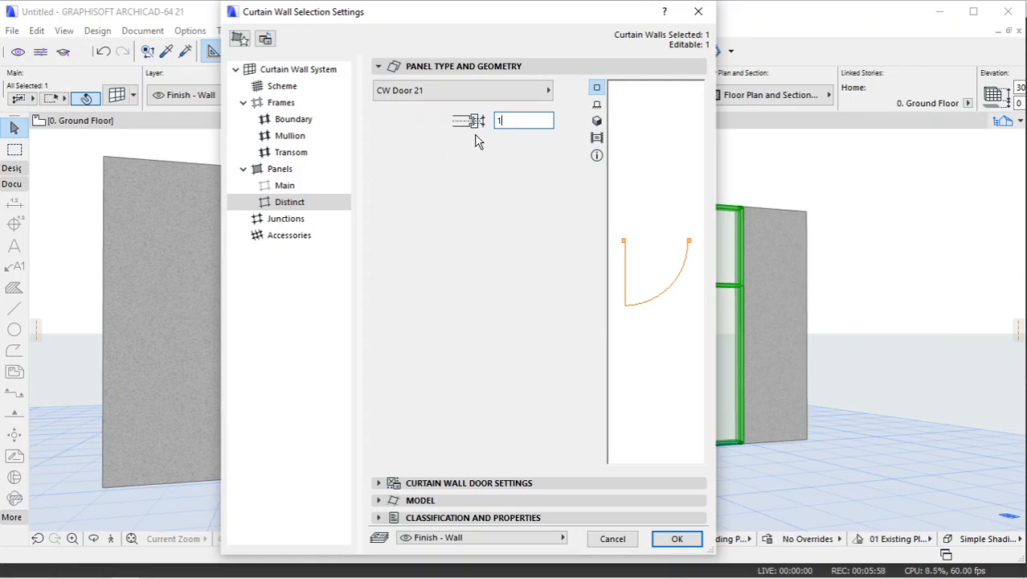
{"action": "type", "text": "1"}
Preview the door panel in 3D and set its sub-frame thickness to 4 and sub-frame width to 0.
{"action": "left_click", "coordinate": [485, 483]}
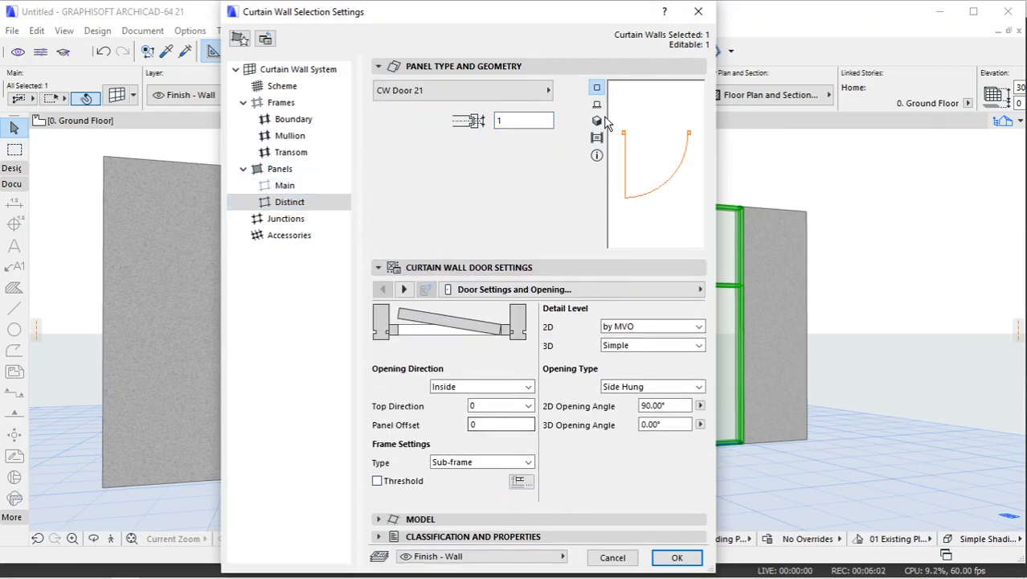
{"action": "left_click", "coordinate": [597, 121]}
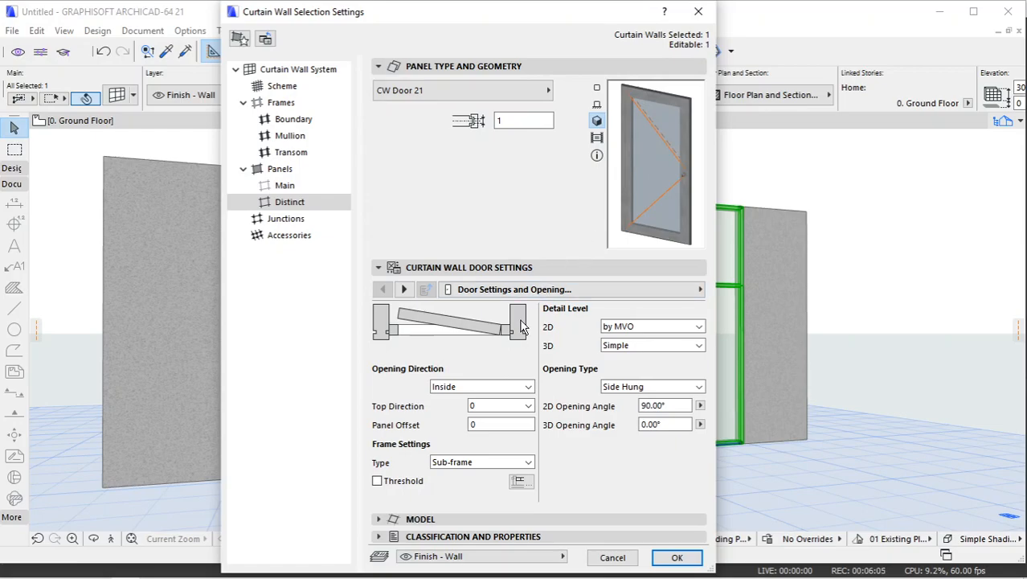
{"action": "left_click", "coordinate": [404, 289]}
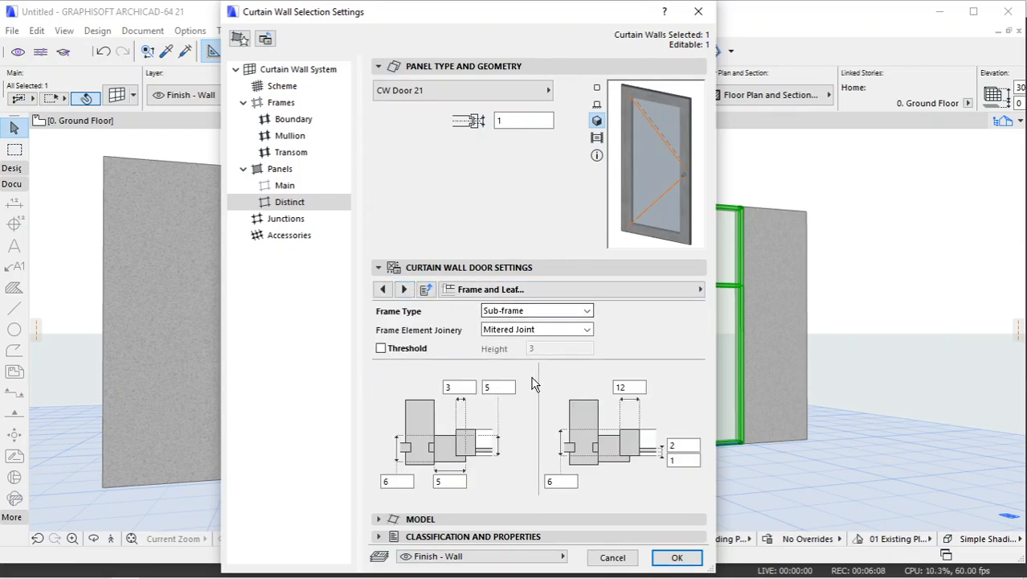
{"action": "left_click", "coordinate": [398, 481]}
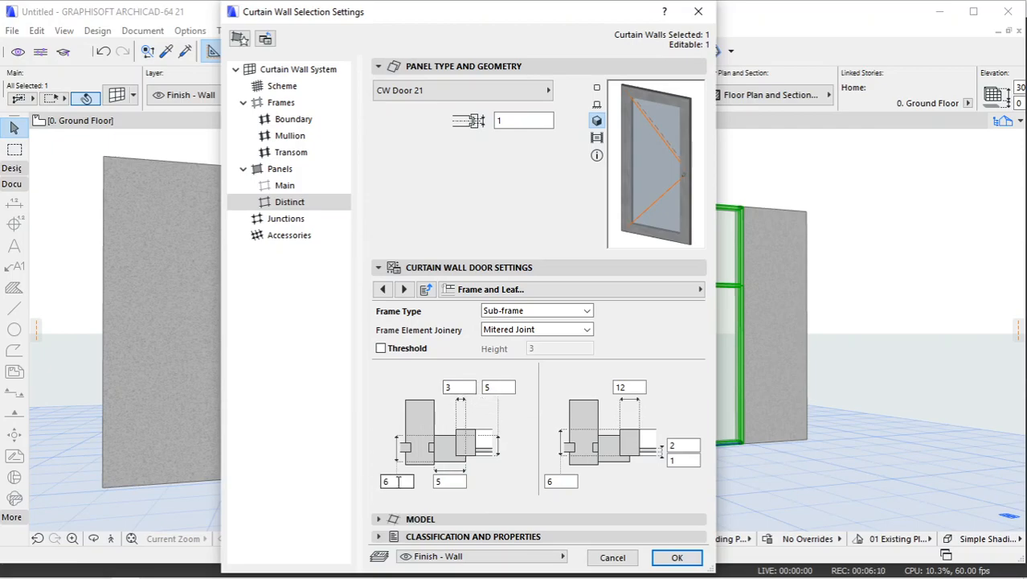
{"action": "left_click", "coordinate": [437, 483]}
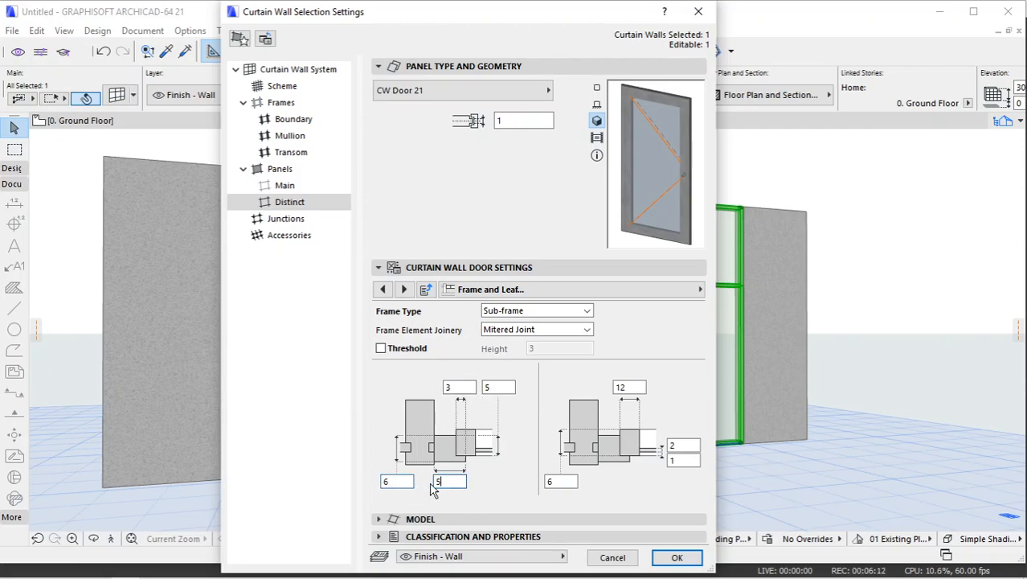
{"action": "left_click", "coordinate": [388, 481]}
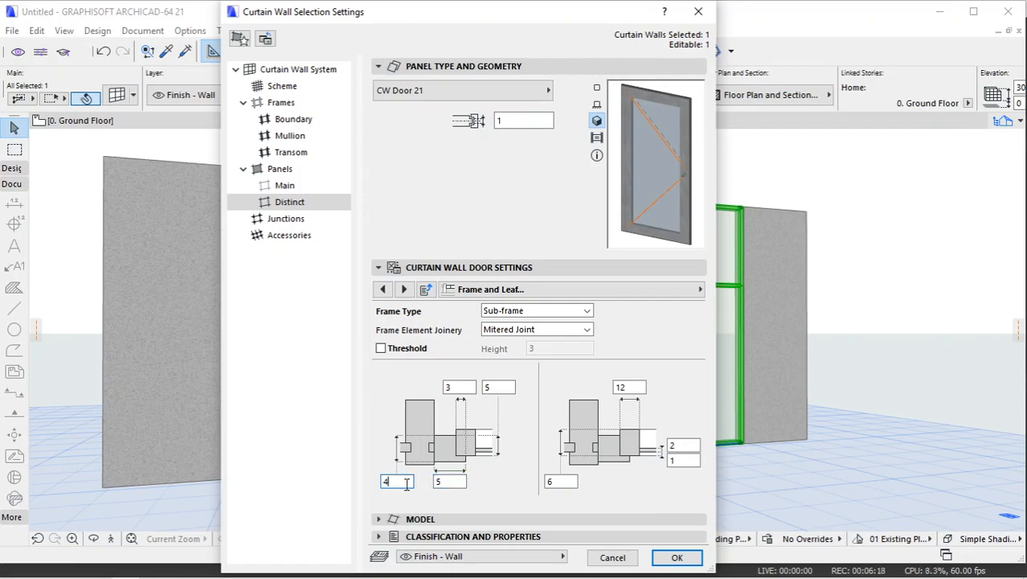
{"action": "left_click", "coordinate": [451, 480]}
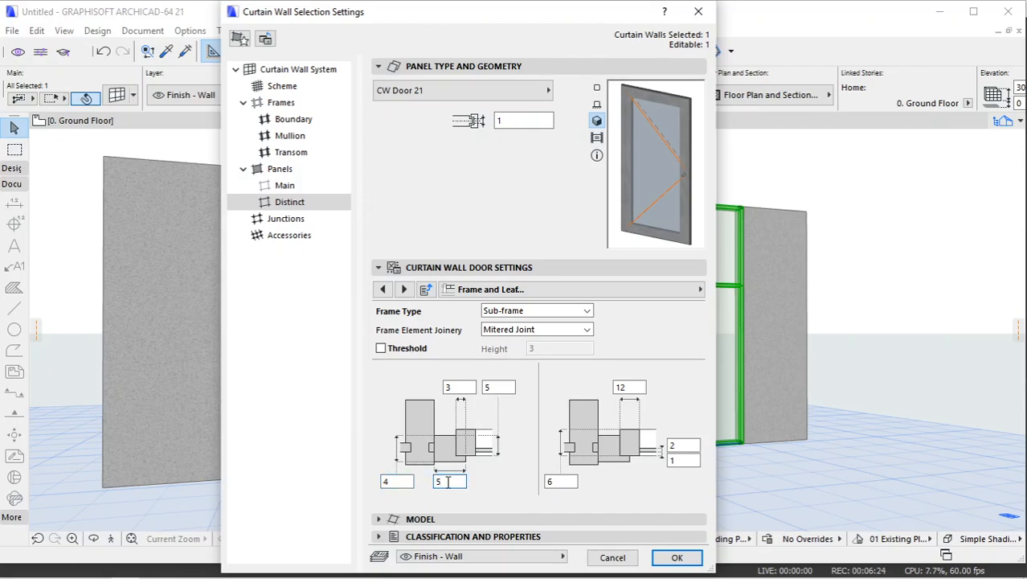
{"action": "type", "text": "0"}
Set both recess dimensions of the door's sub-frame to 0.
{"action": "left_click", "coordinate": [498, 388]}
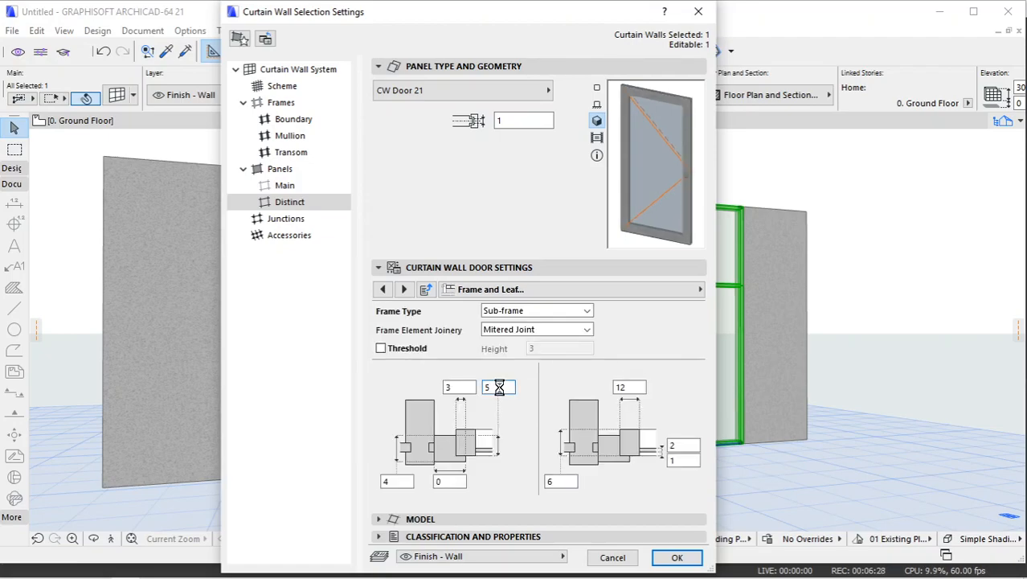
{"action": "double_click", "coordinate": [495, 388]}
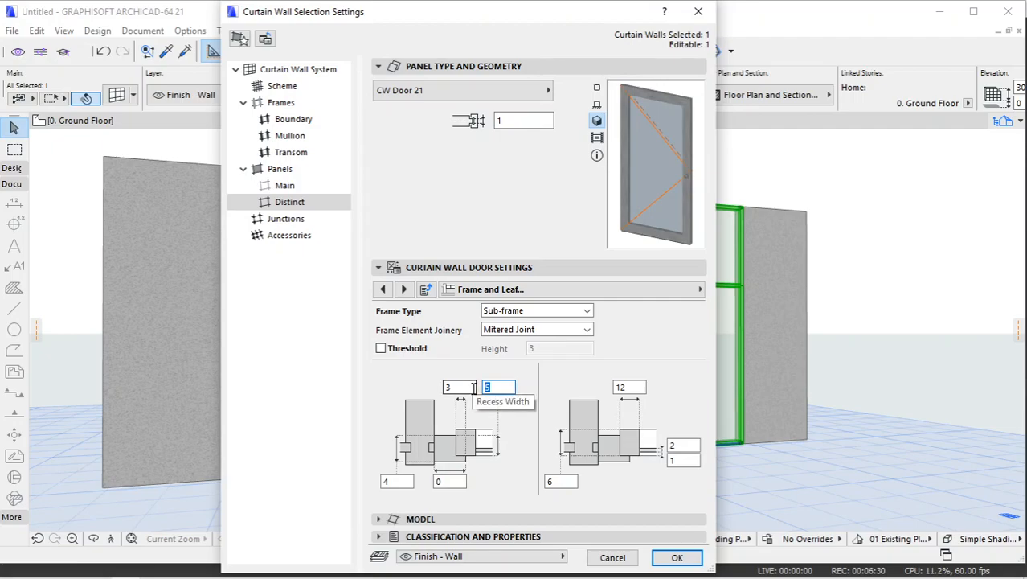
{"action": "type", "text": "0"}
{"action": "double_click", "coordinate": [462, 387]}
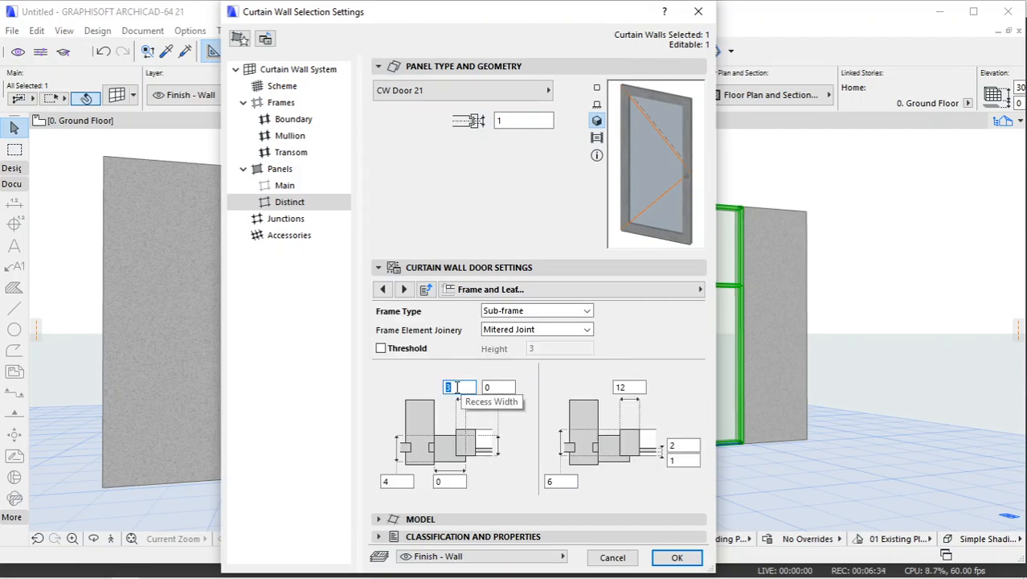
{"action": "type", "text": "0"}
Set the door's leaf frame width to 8, leaf thickness to 4, glass thickness to 1 and glass offset to 0.
{"action": "double_click", "coordinate": [629, 388]}
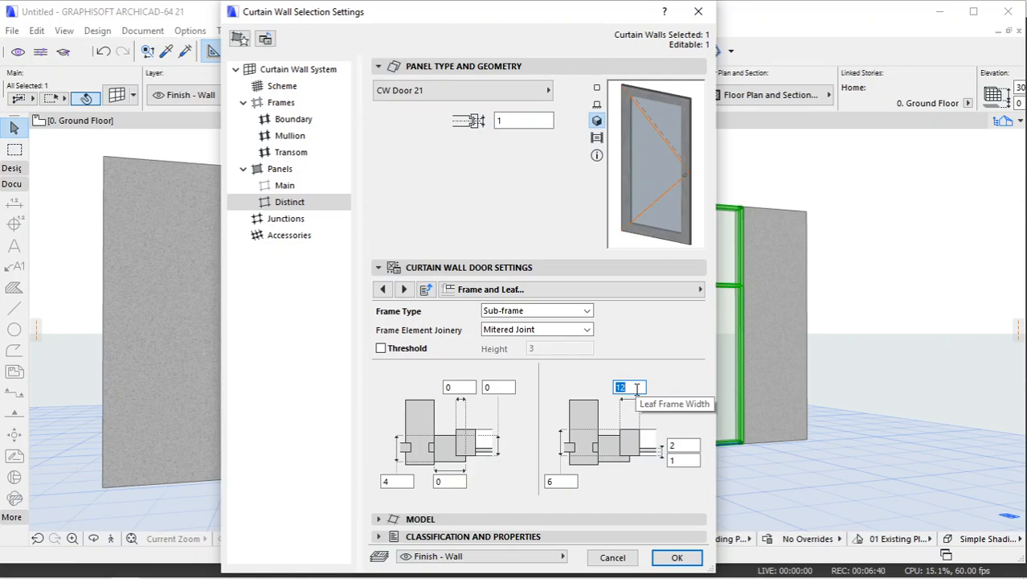
{"action": "left_click", "coordinate": [692, 441]}
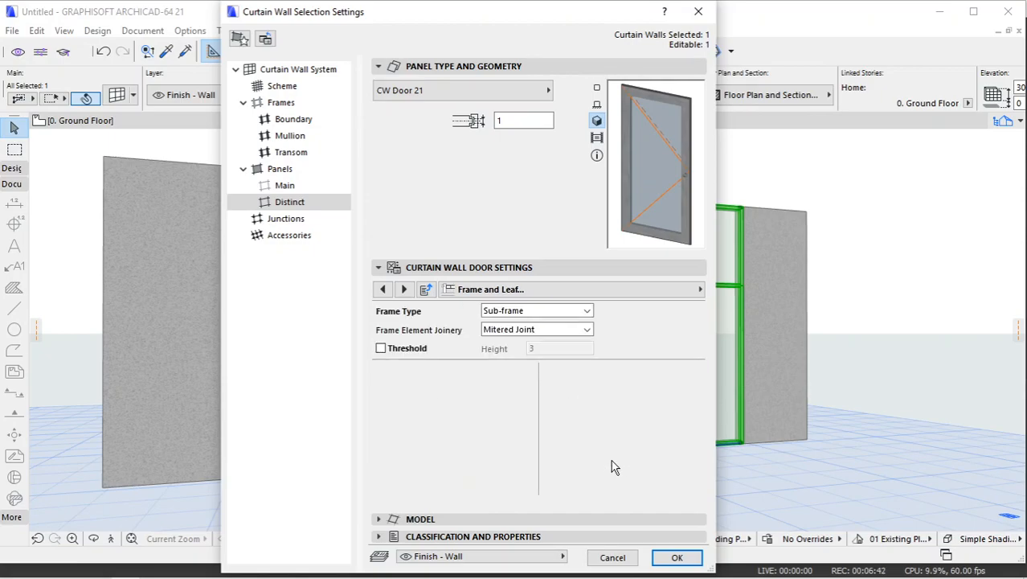
{"action": "left_click", "coordinate": [560, 481]}
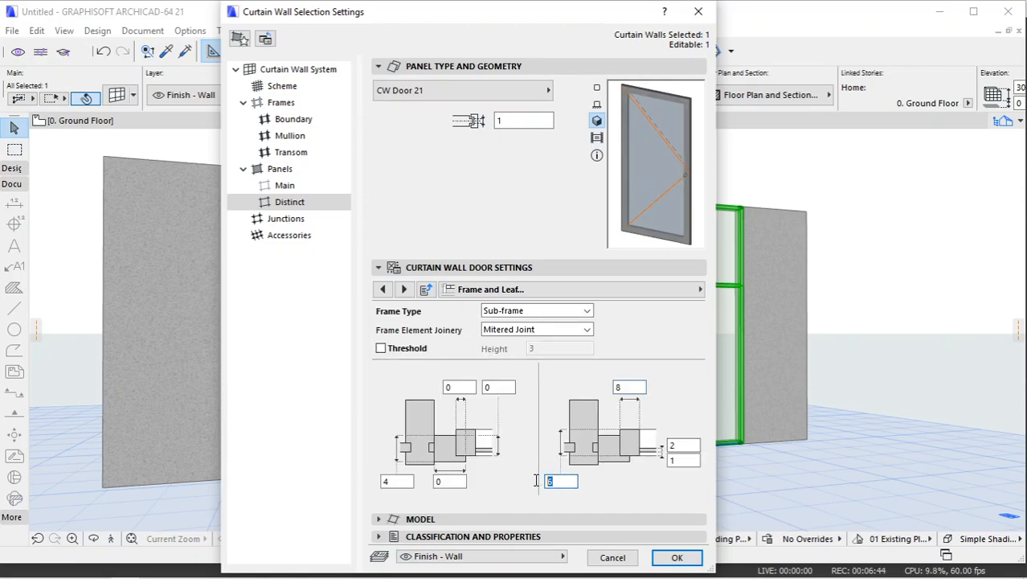
{"action": "type", "text": "4"}
{"action": "left_click", "coordinate": [674, 445]}
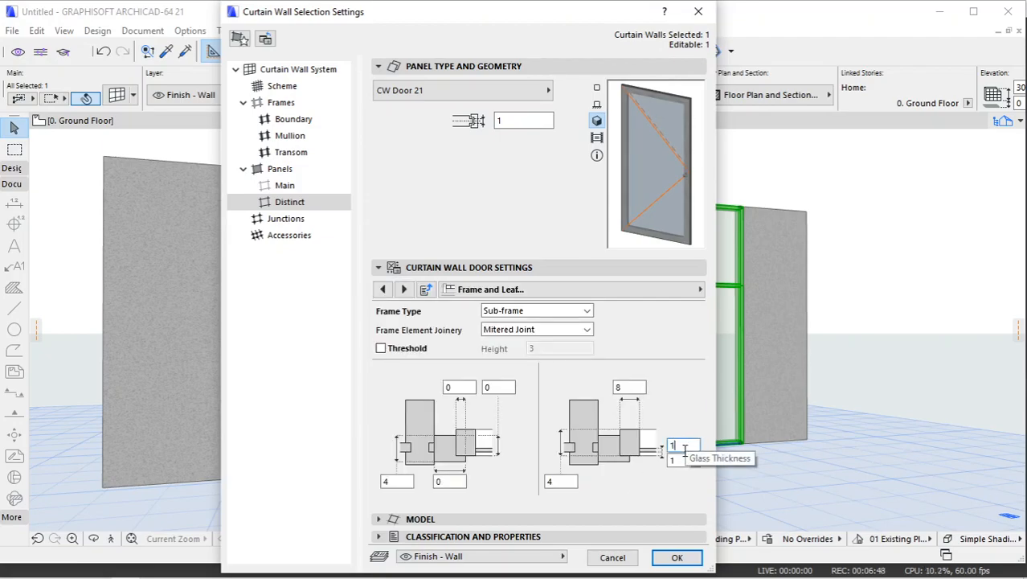
{"action": "left_click", "coordinate": [683, 460]}
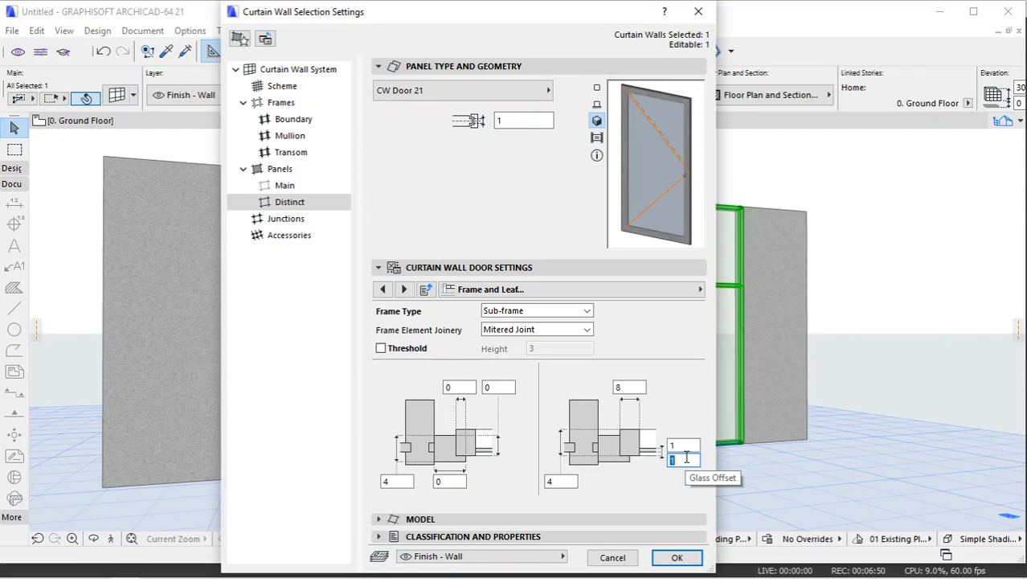
{"action": "type", "text": "0"}
{"action": "left_click", "coordinate": [600, 355]}
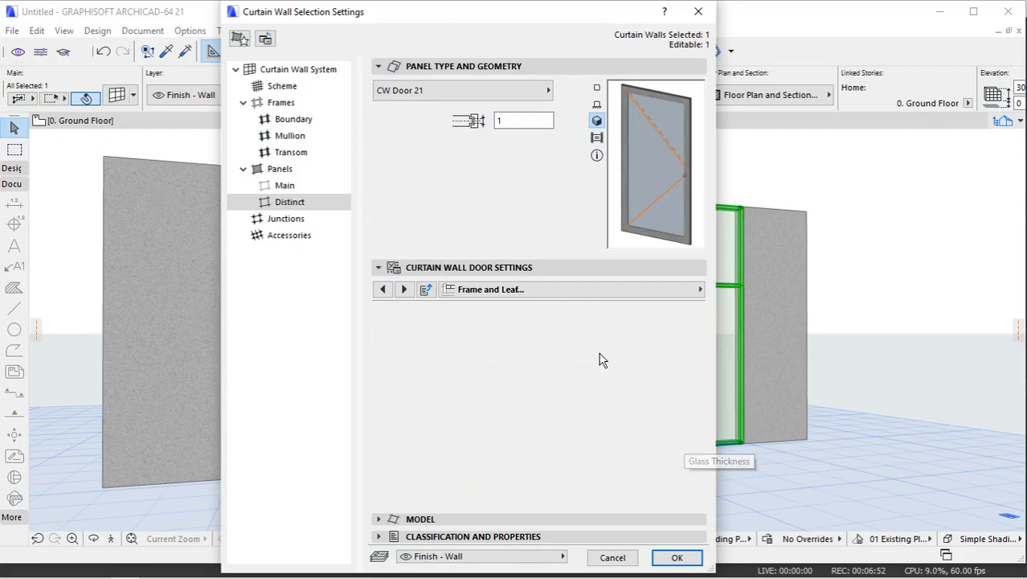
Choose Glass Type 3 as the door's leaf type.
{"action": "left_click", "coordinate": [405, 290]}
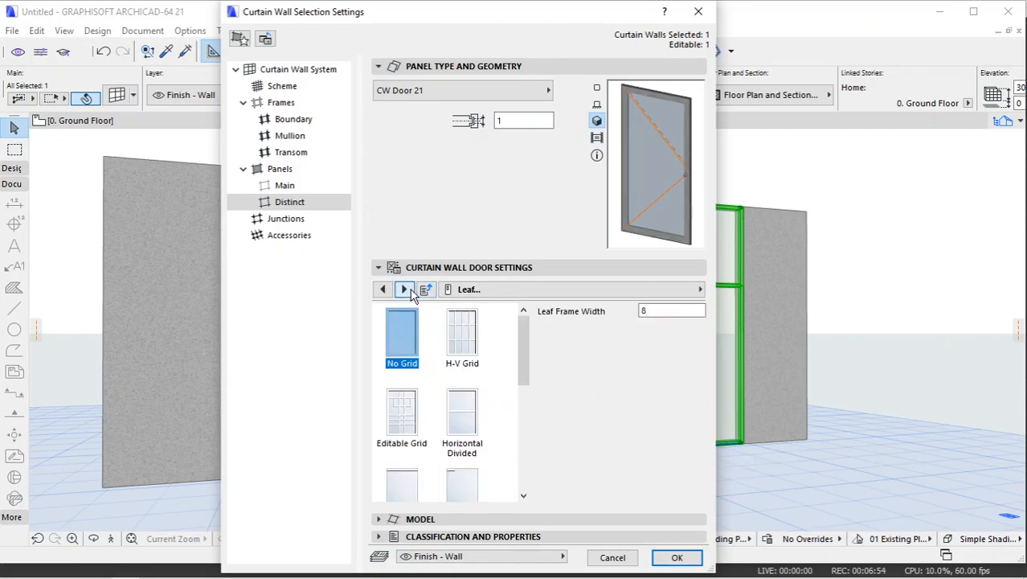
{"action": "left_click_drag", "start_coordinate": [522, 332], "coordinate": [522, 377]}
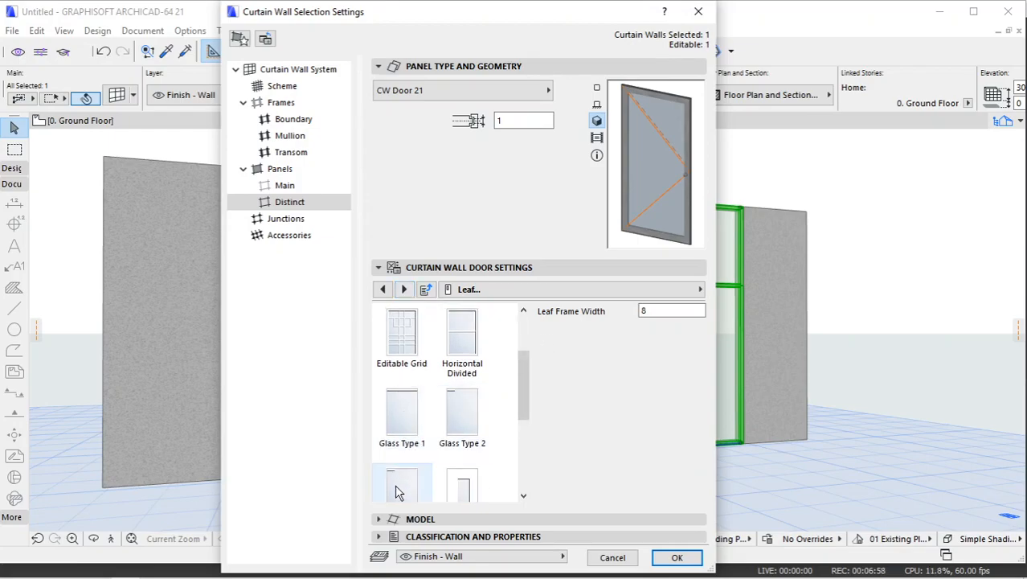
{"action": "scroll", "coordinate": [402, 434], "scroll_direction": "down", "scroll_amount": 1}
{"action": "left_click", "coordinate": [404, 412]}
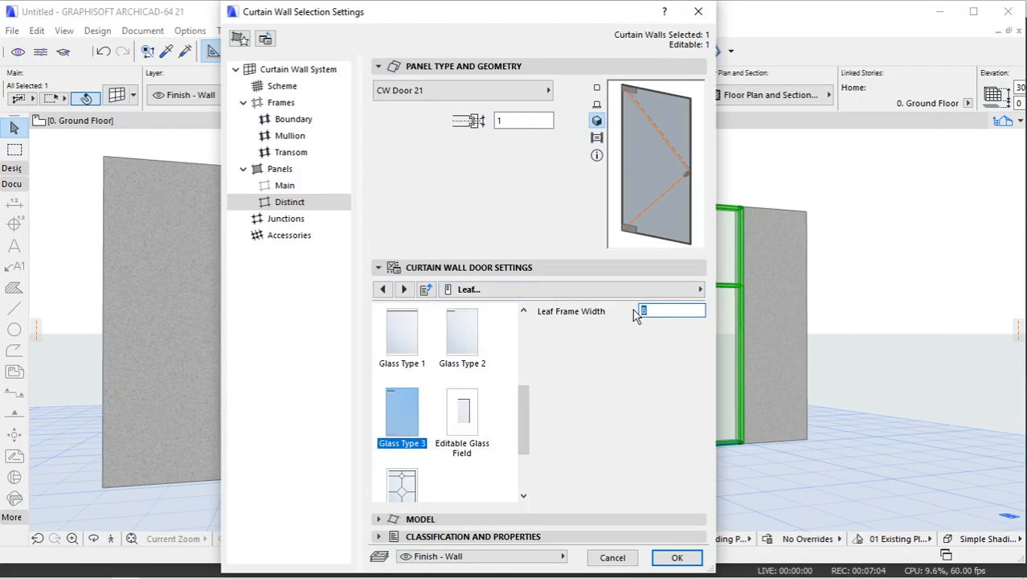
Change the door's handle to Style 15 and show the opening line settings.
{"action": "left_click", "coordinate": [403, 290]}
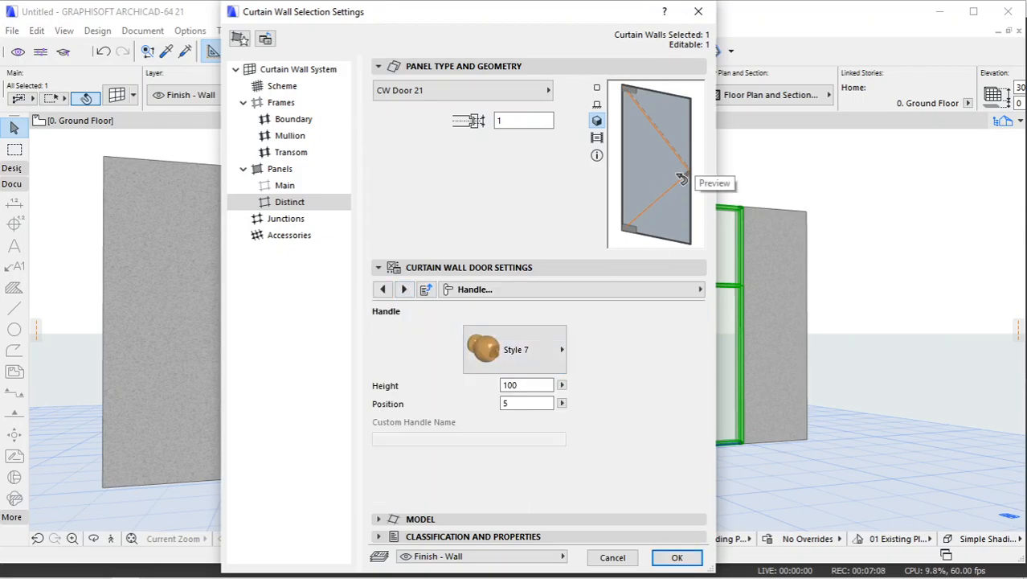
{"action": "left_click", "coordinate": [502, 347]}
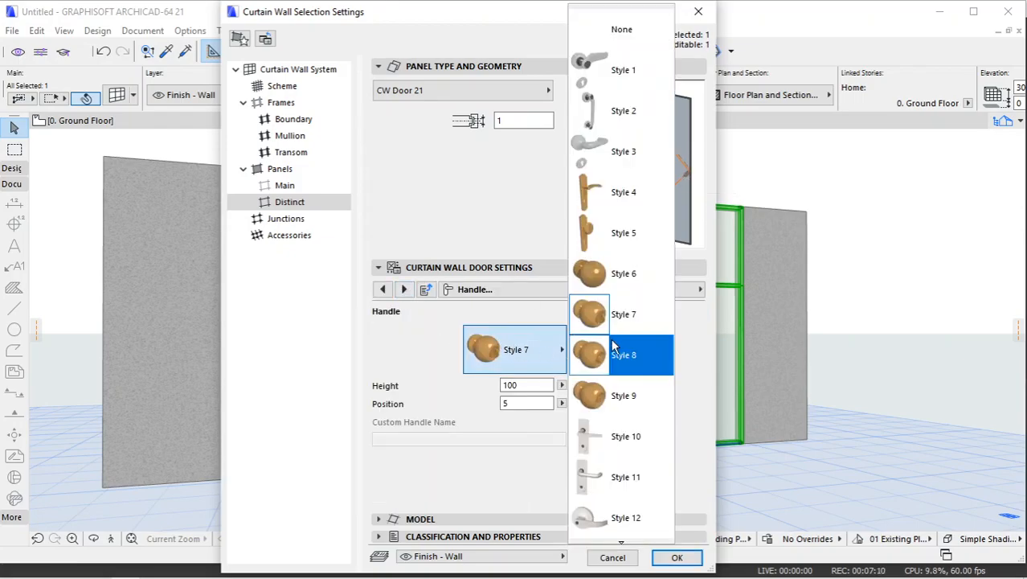
{"action": "scroll", "coordinate": [612, 354], "scroll_direction": "down", "scroll_amount": 2}
{"action": "left_click", "coordinate": [609, 477]}
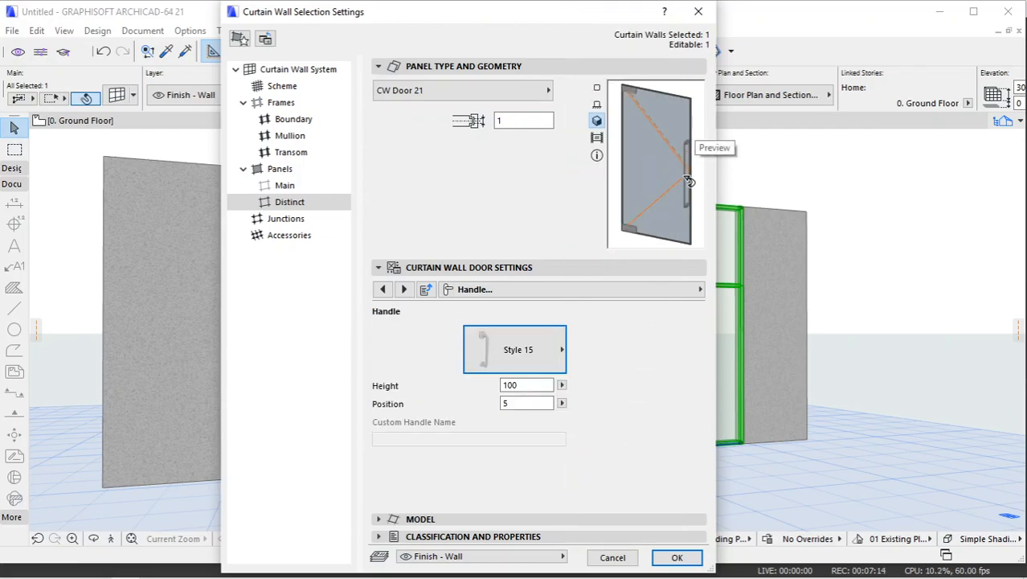
{"action": "left_click", "coordinate": [404, 290]}
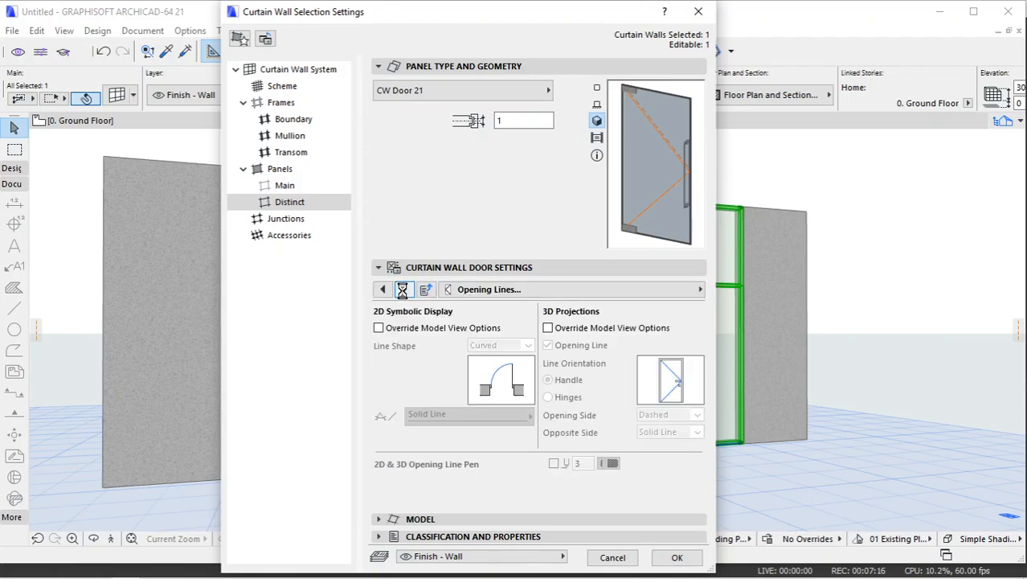
Set the 3D detail level of the door panel to Detailed in its model attributes.
{"action": "left_click", "coordinate": [402, 290]}
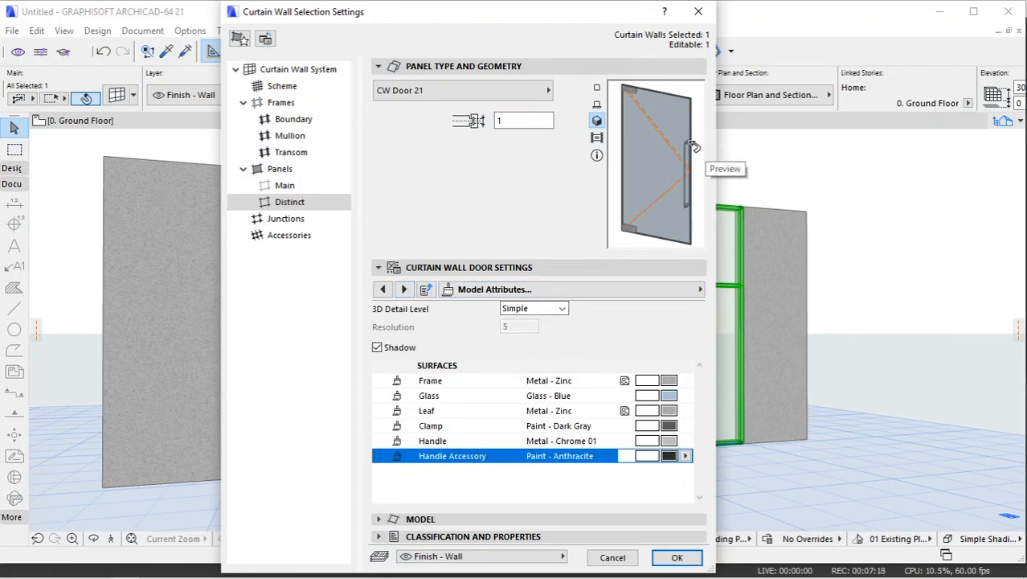
{"action": "left_click", "coordinate": [562, 308]}
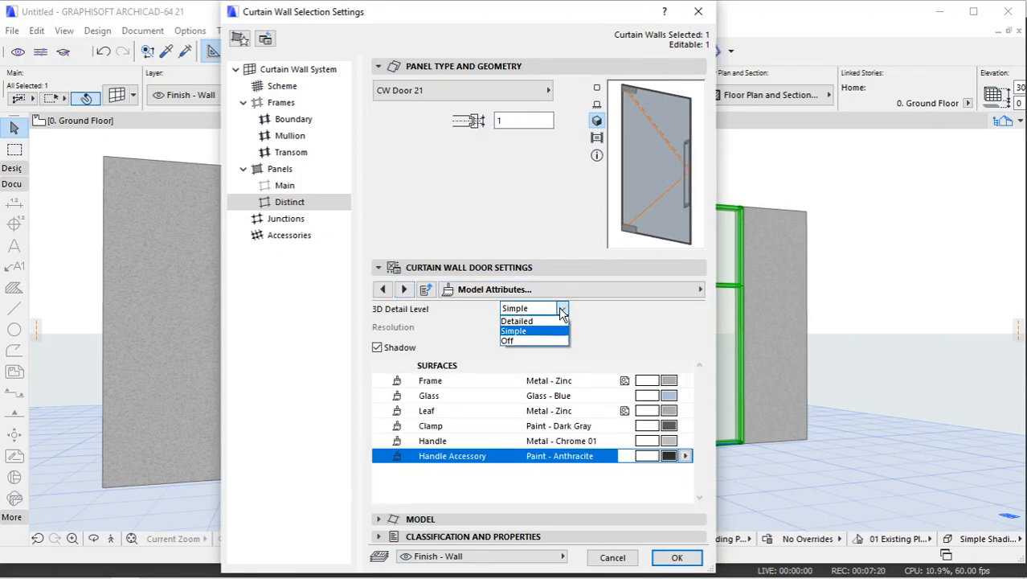
{"action": "left_click", "coordinate": [546, 321]}
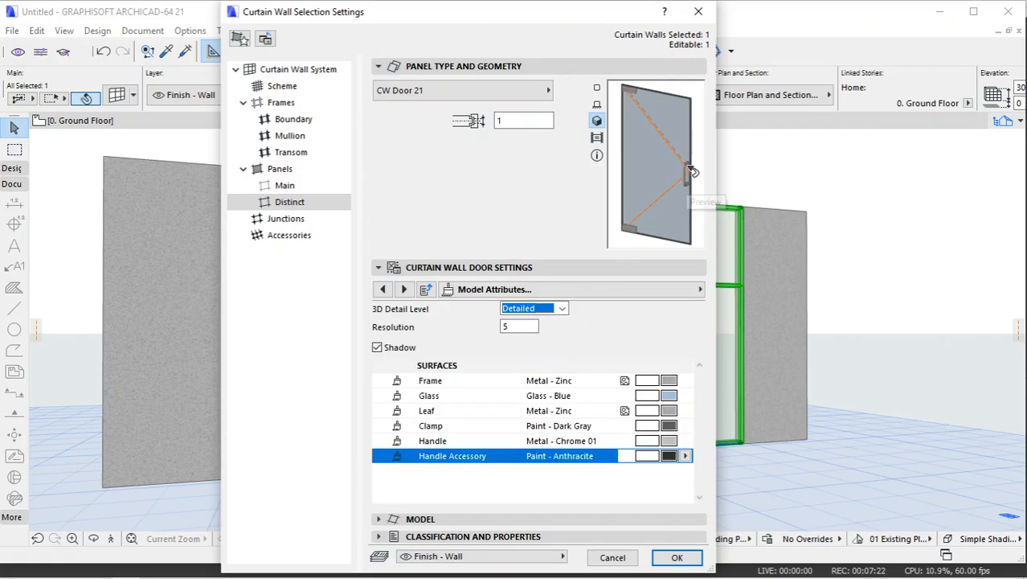
{"action": "left_click", "coordinate": [547, 308]}
{"action": "left_click", "coordinate": [522, 326]}
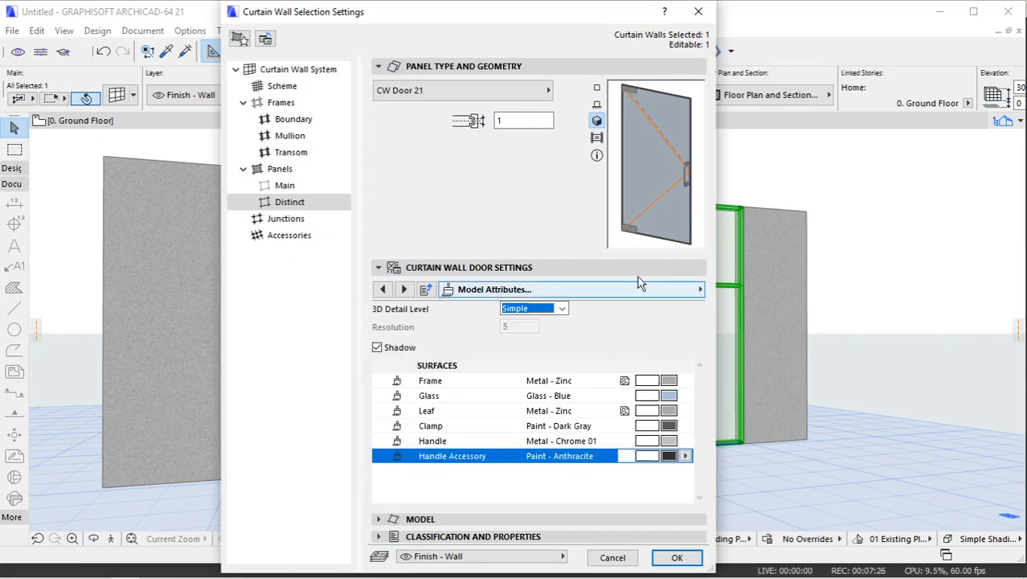
{"action": "left_click", "coordinate": [550, 309]}
{"action": "left_click", "coordinate": [543, 321]}
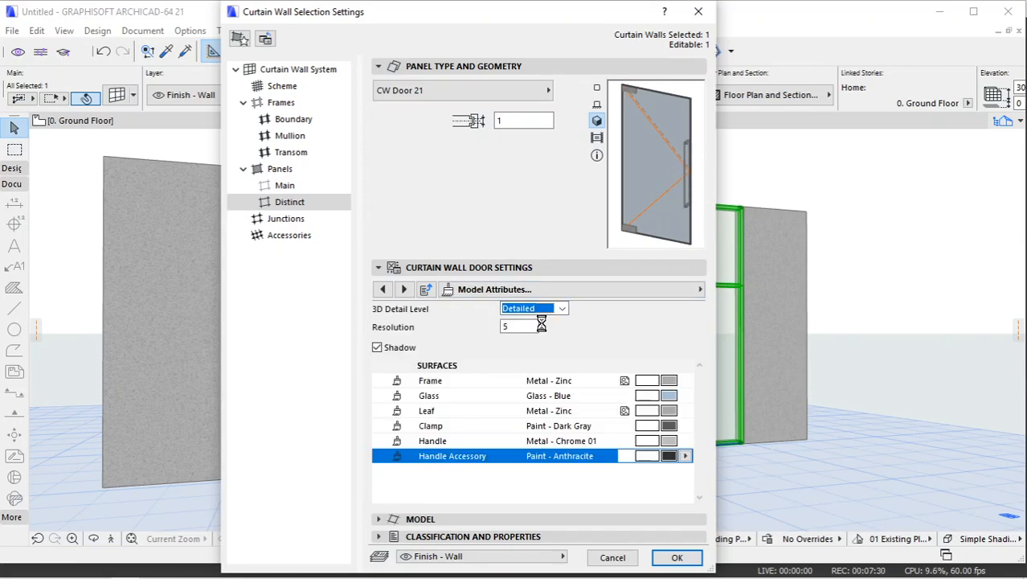
Assign the Glass - Clear Fast surface to the door's frame and glass.
{"action": "left_click", "coordinate": [669, 383]}
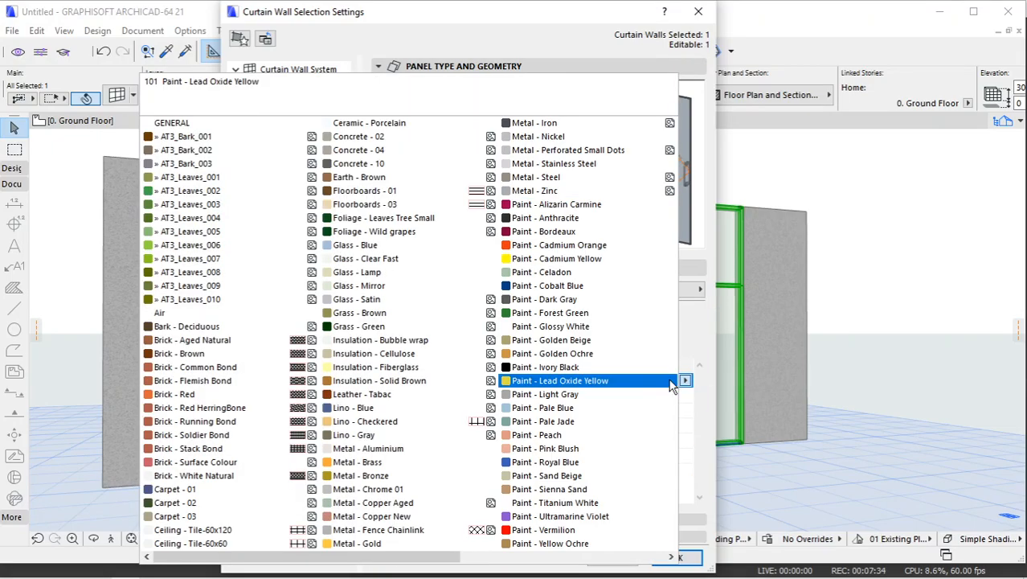
{"action": "left_click", "coordinate": [363, 258]}
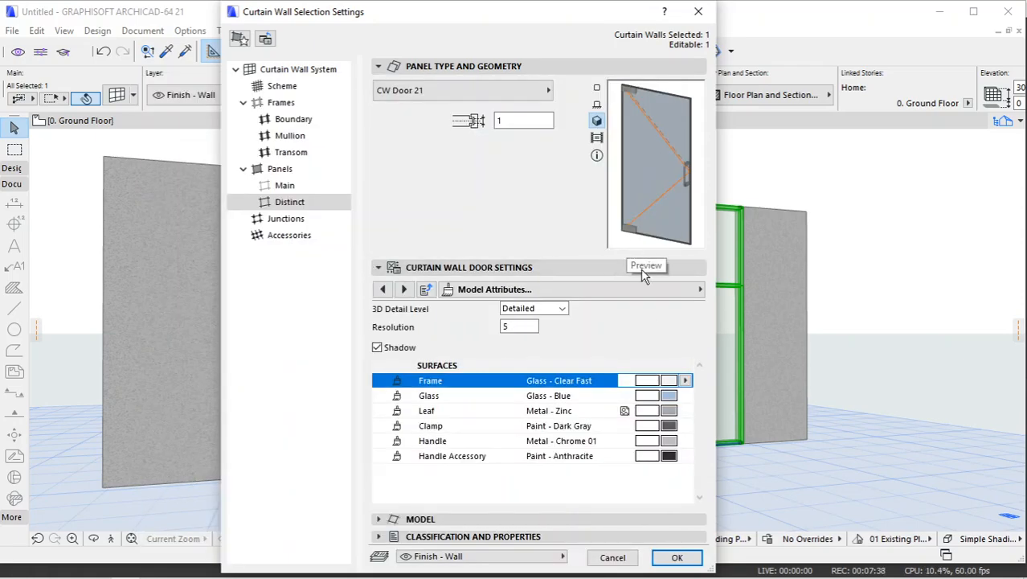
{"action": "left_click", "coordinate": [670, 395]}
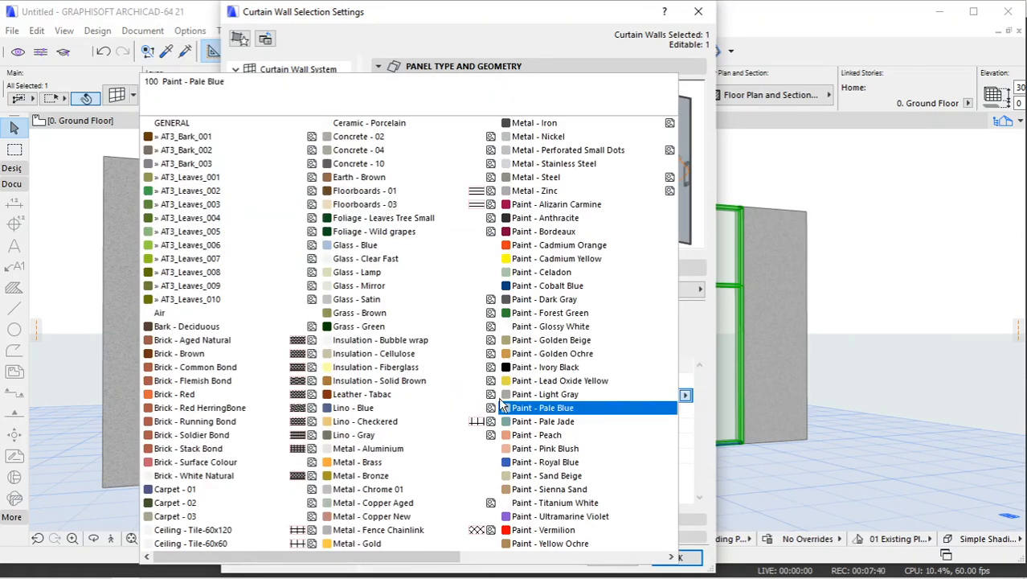
{"action": "left_click", "coordinate": [412, 259]}
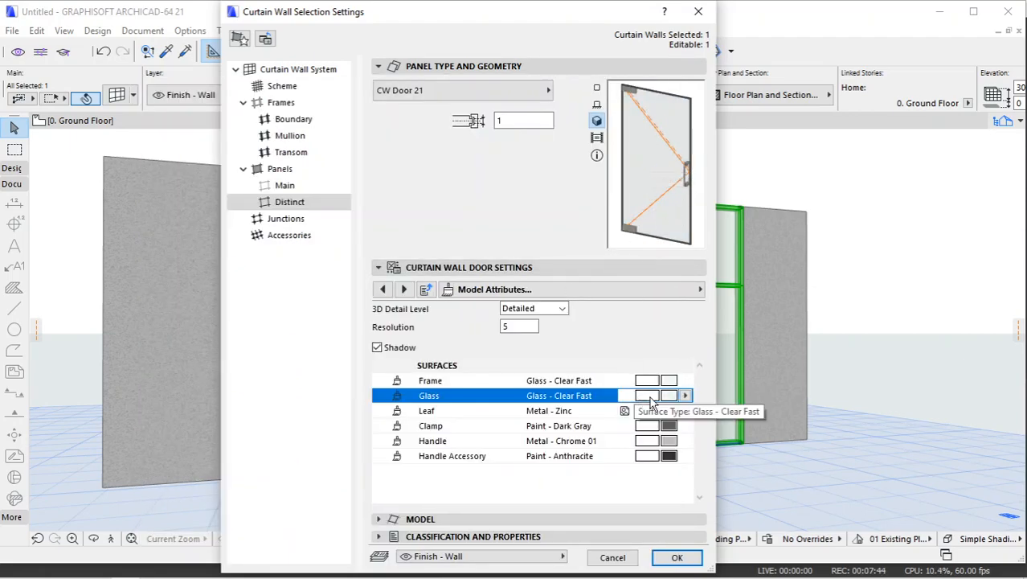
Set the door's leaf surface to Metal - Chrome 01 and its clamp surface to Glass - Clear Fast.
{"action": "left_click", "coordinate": [672, 411]}
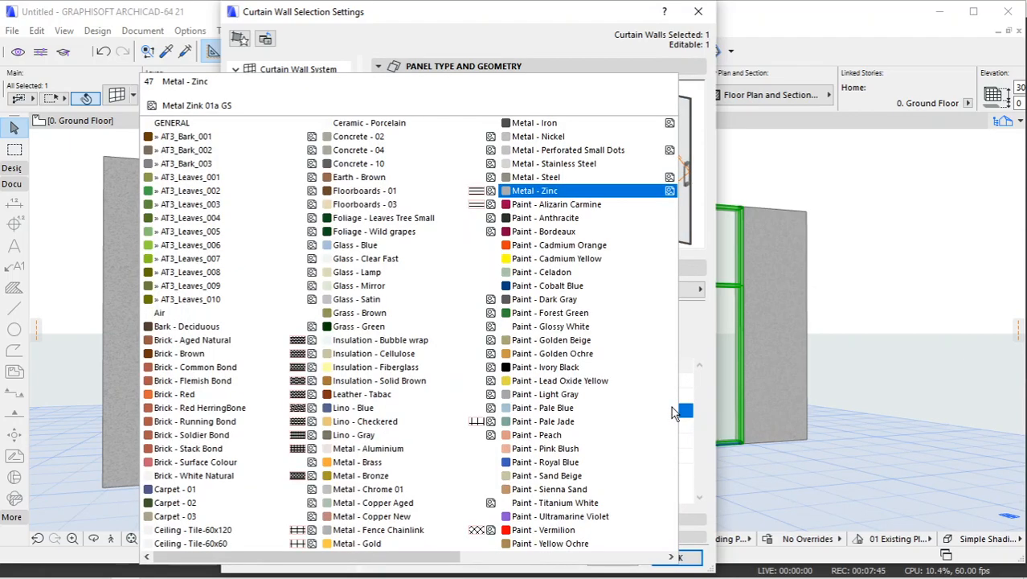
{"action": "left_click", "coordinate": [400, 491]}
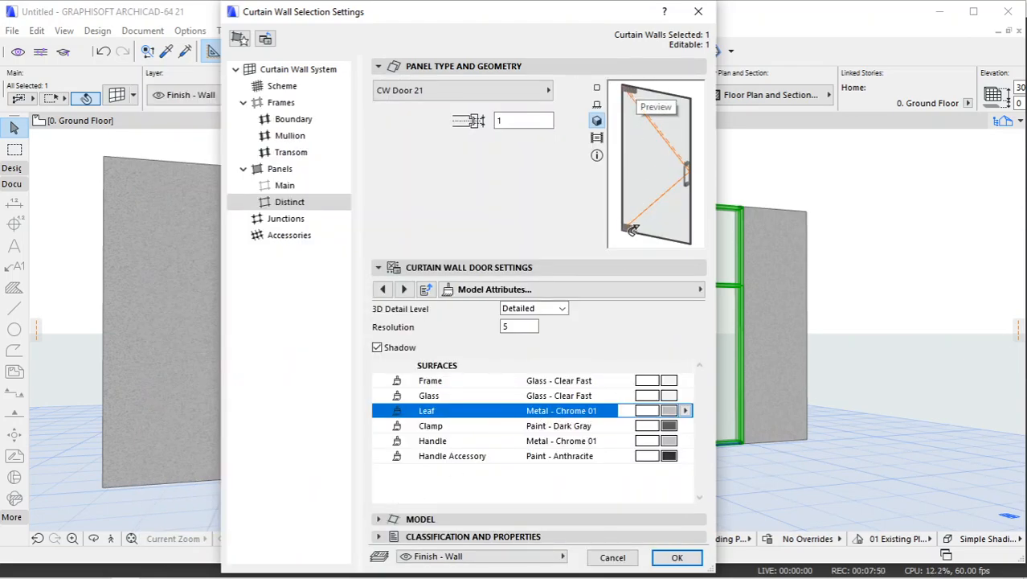
{"action": "left_click", "coordinate": [669, 426]}
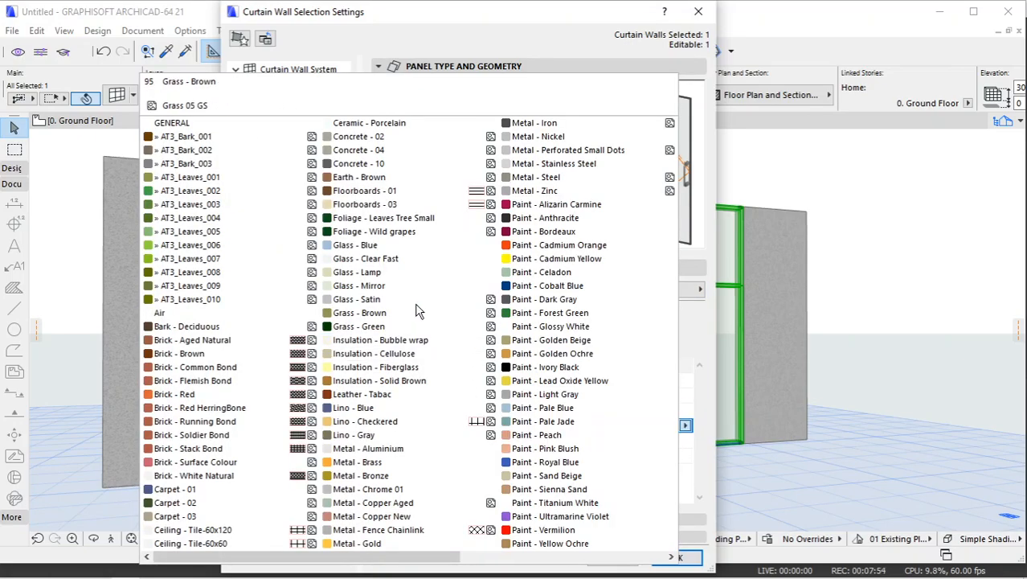
{"action": "left_click", "coordinate": [406, 259]}
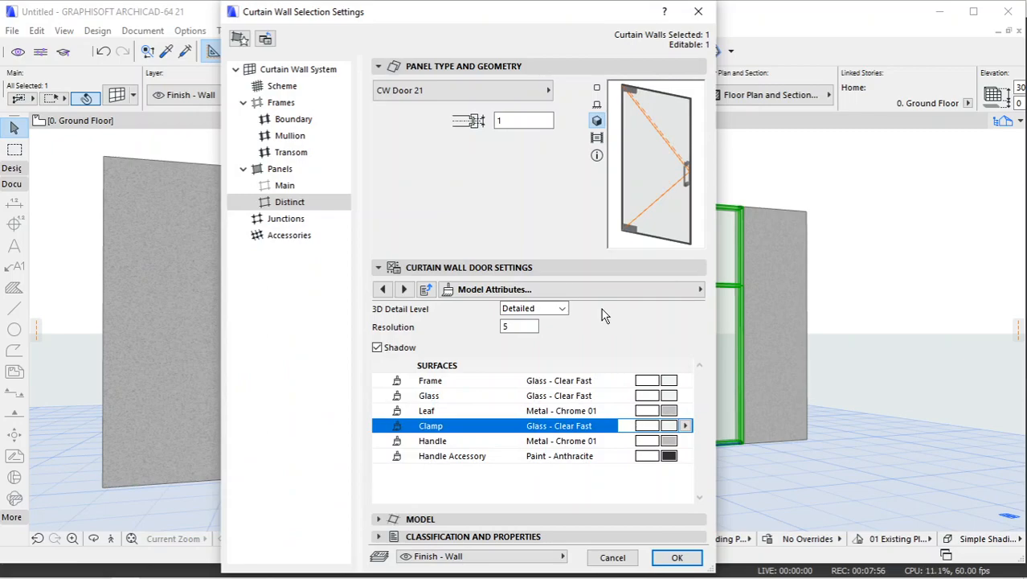
Set the door's handle and handle accessory surfaces to Metal - Chrome 01 and apply the curtain wall settings.
{"action": "left_click", "coordinate": [672, 442]}
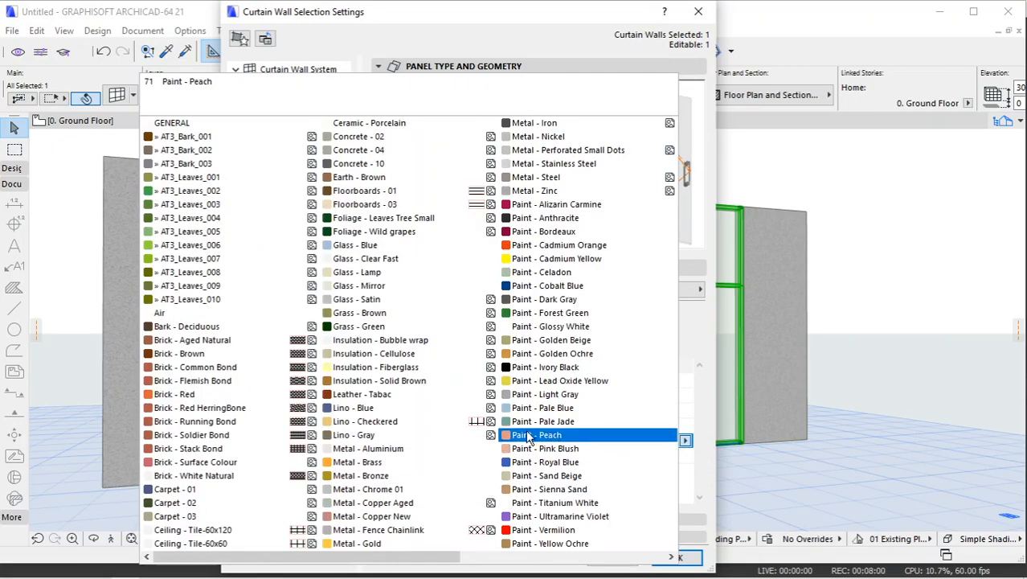
{"action": "left_click", "coordinate": [423, 490]}
{"action": "left_click", "coordinate": [672, 456]}
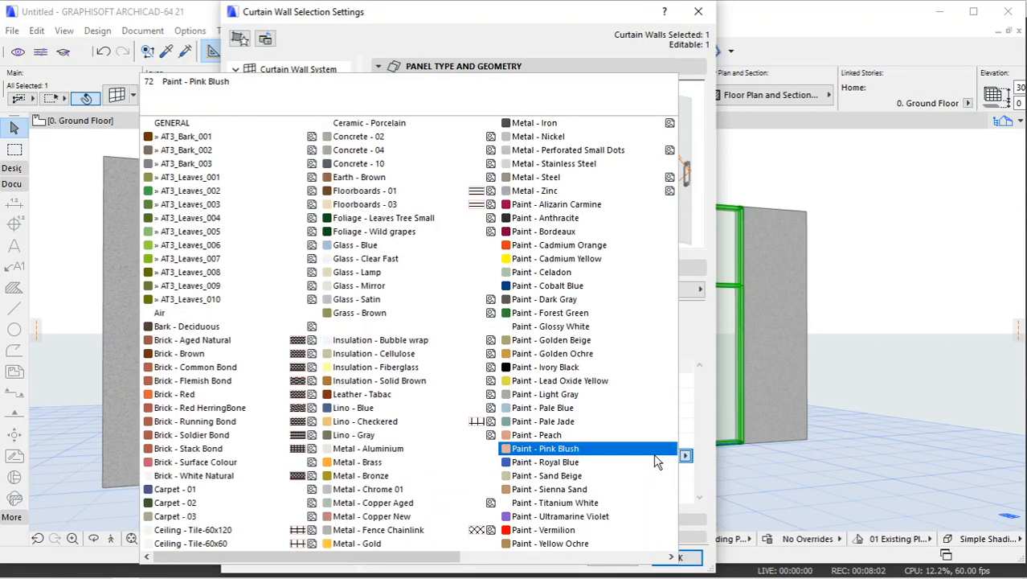
{"action": "left_click", "coordinate": [427, 489]}
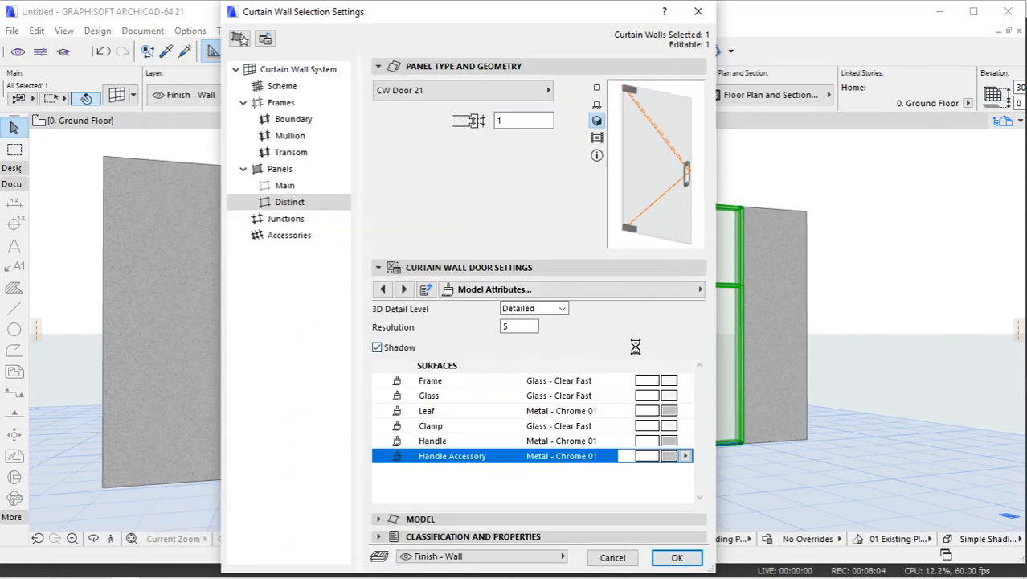
{"action": "left_click", "coordinate": [405, 290]}
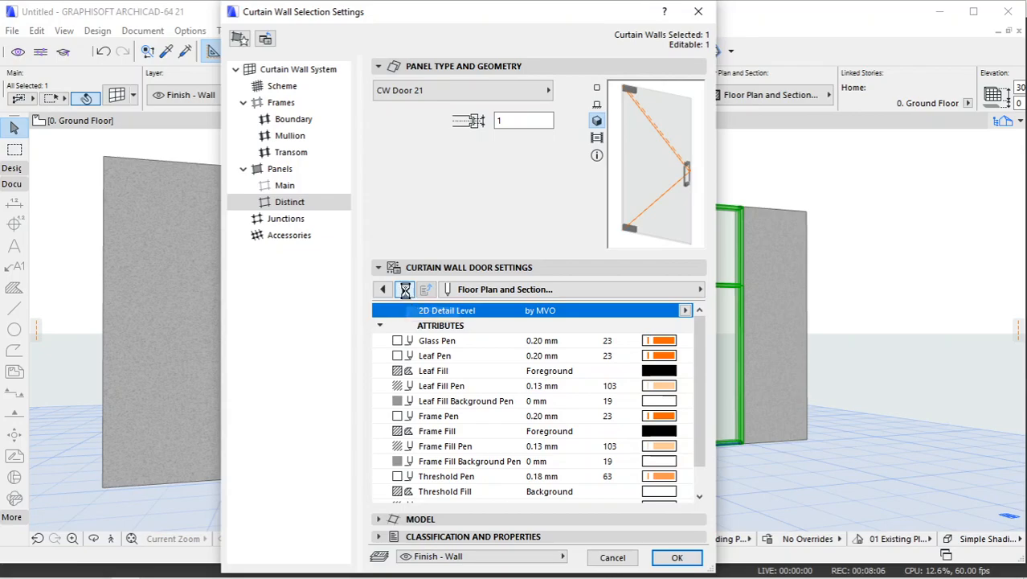
{"action": "left_click", "coordinate": [405, 290]}
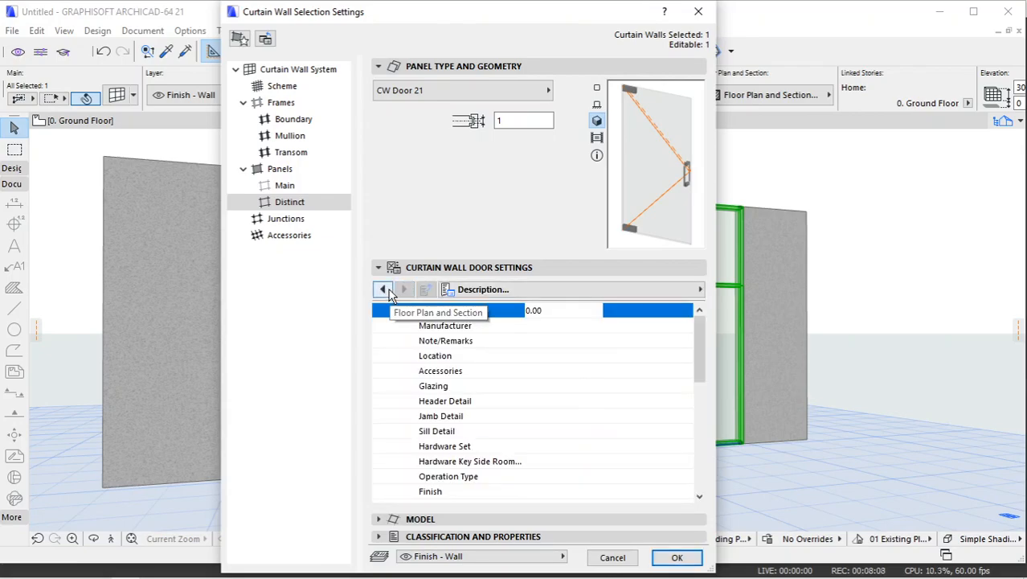
{"action": "left_click", "coordinate": [677, 558]}
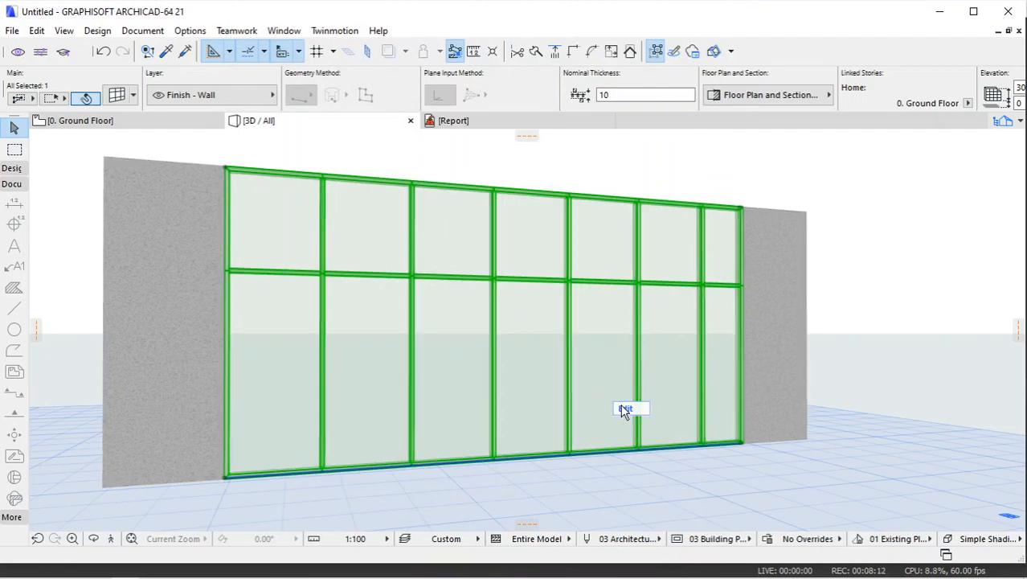
Enter the curtain wall's edit mode and change the third panel of the lower row to Distinct Panel.
{"action": "left_click", "coordinate": [625, 410]}
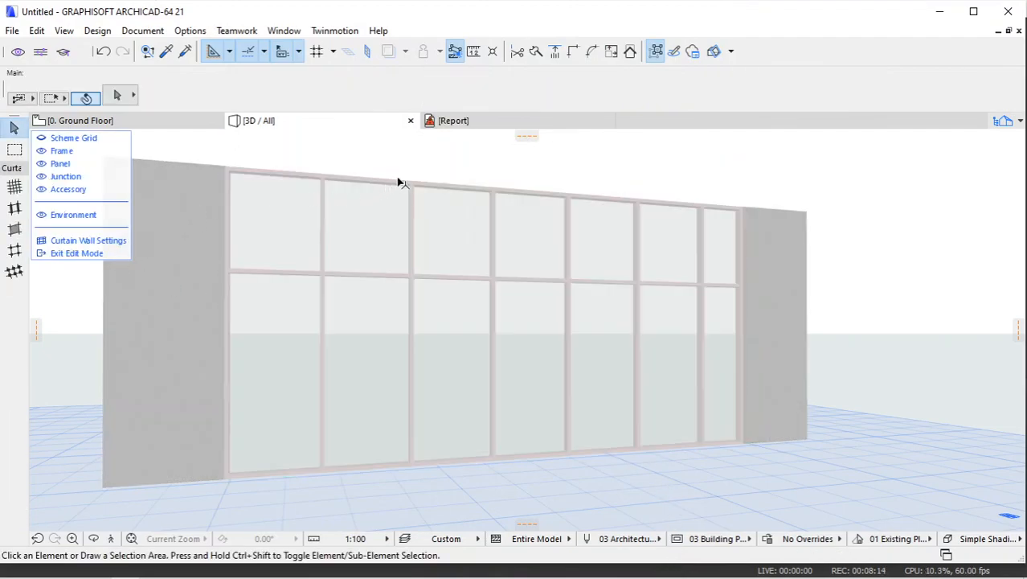
{"action": "left_click", "coordinate": [606, 121]}
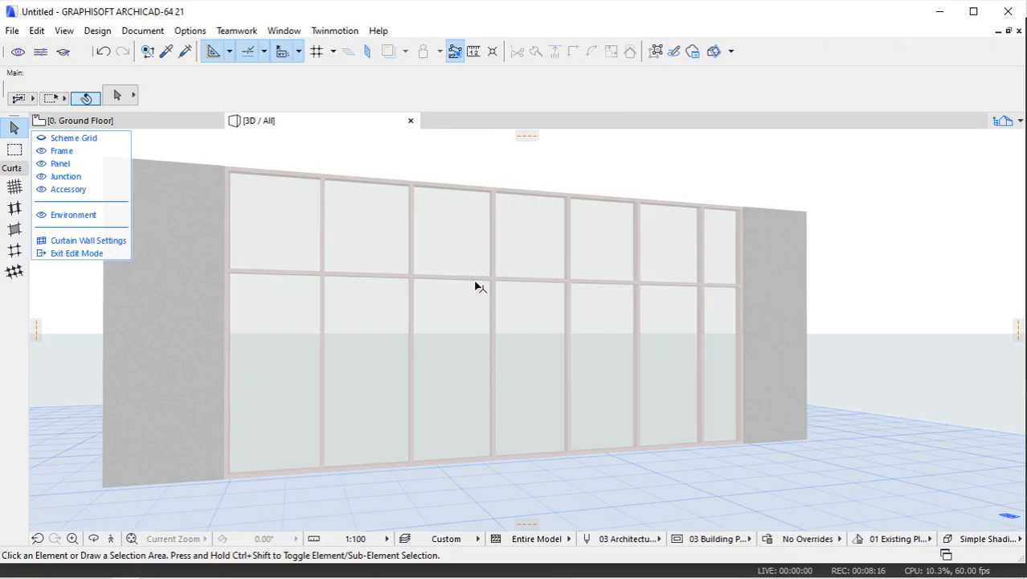
{"action": "left_click", "coordinate": [455, 324]}
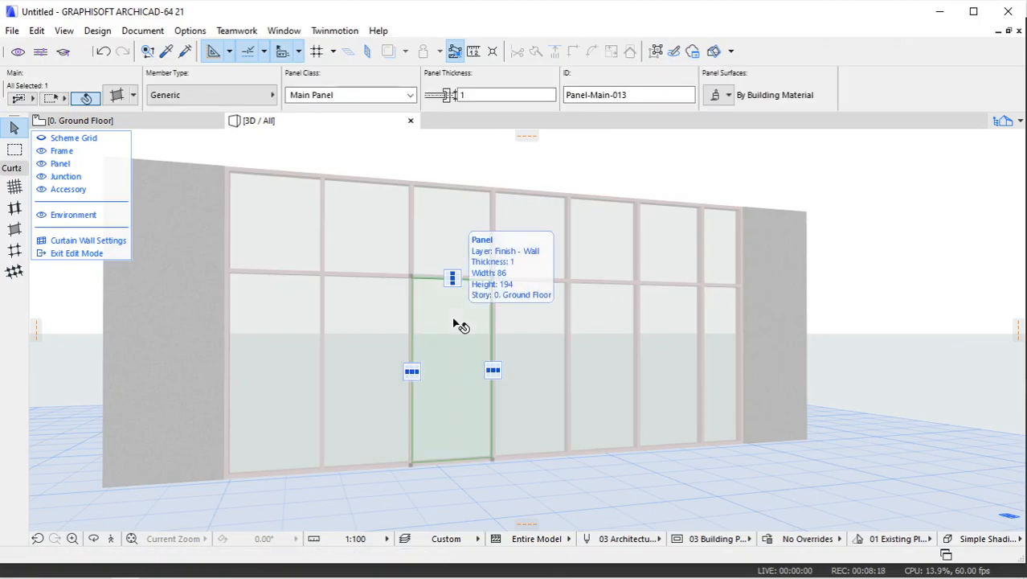
{"action": "left_click", "coordinate": [353, 95]}
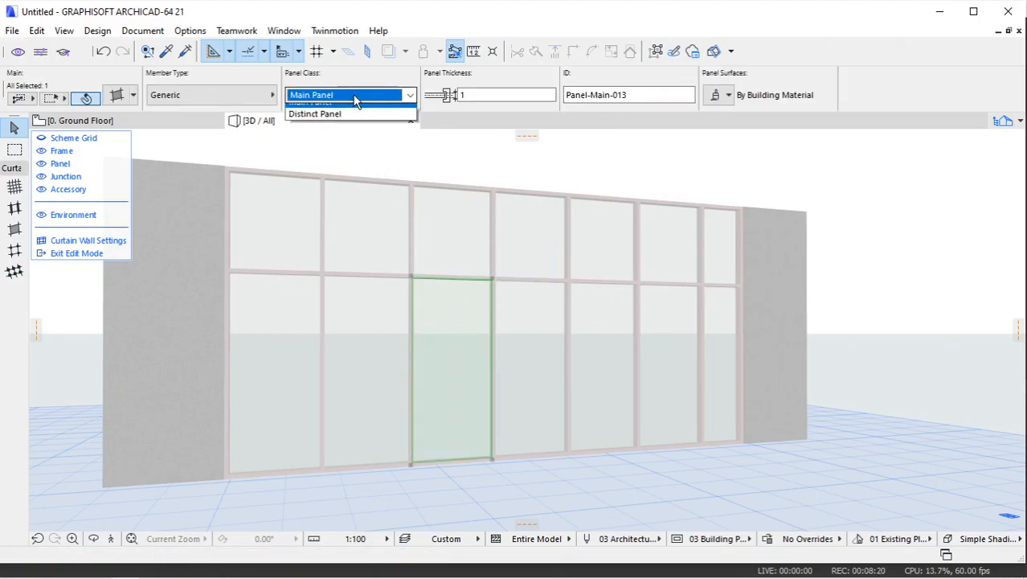
{"action": "left_click", "coordinate": [347, 123]}
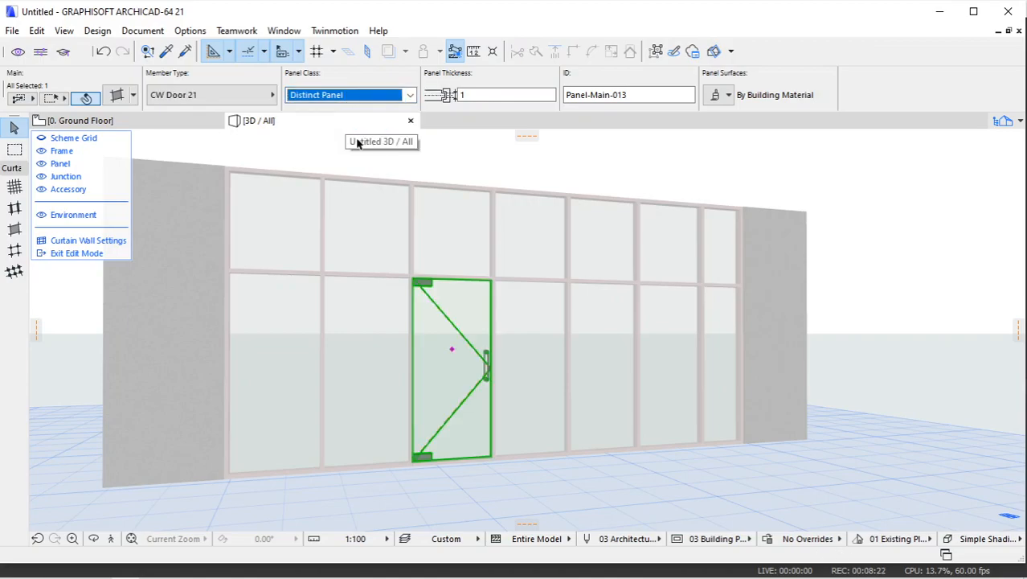
{"action": "left_click", "coordinate": [506, 161]}
Change the sixth panel of the curtain wall's lower row to Distinct Panel.
{"action": "scroll", "coordinate": [503, 366], "scroll_direction": "up", "scroll_amount": 5}
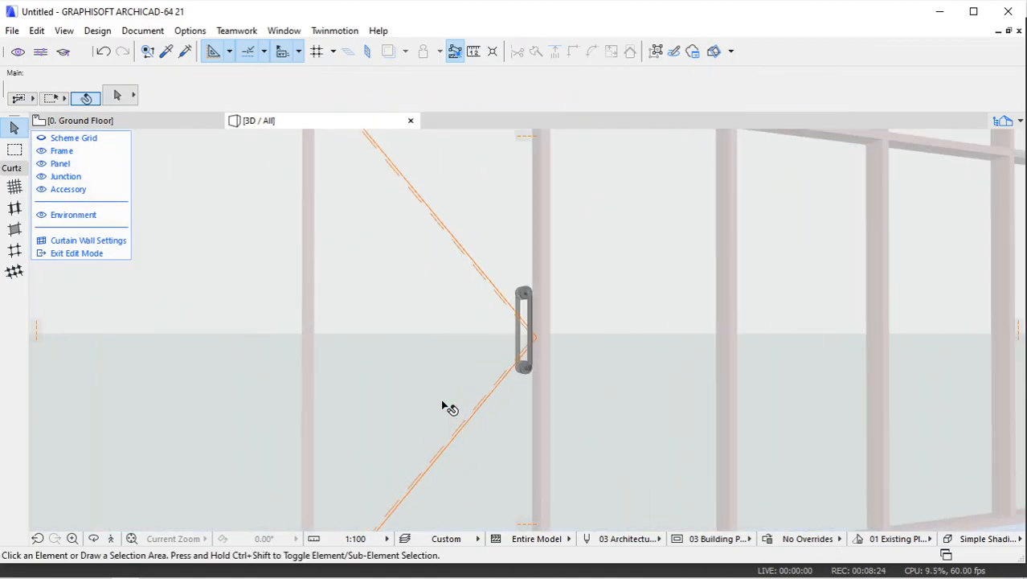
{"action": "scroll", "coordinate": [444, 377], "scroll_direction": "down", "scroll_amount": 2}
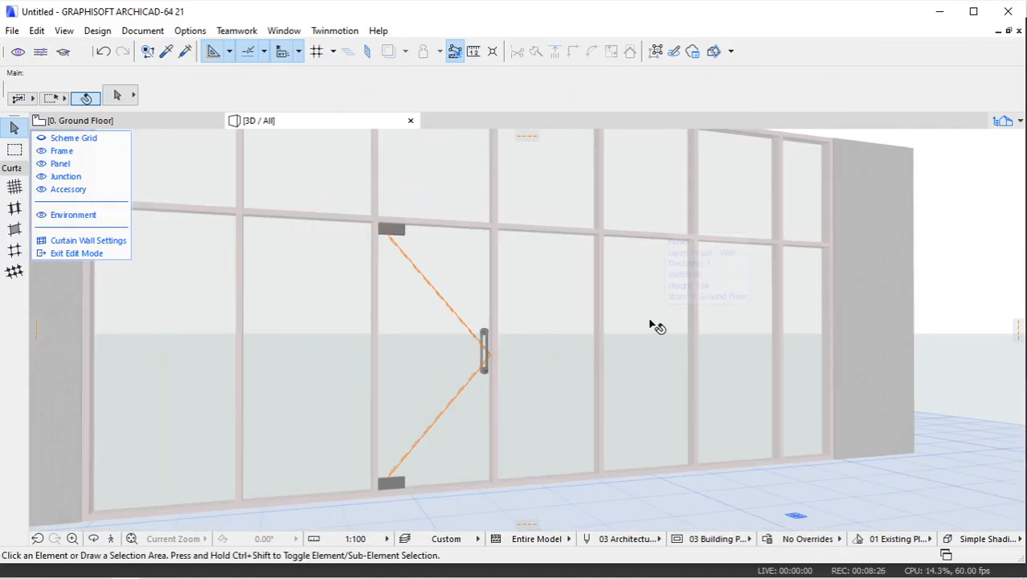
{"action": "left_click", "coordinate": [432, 283]}
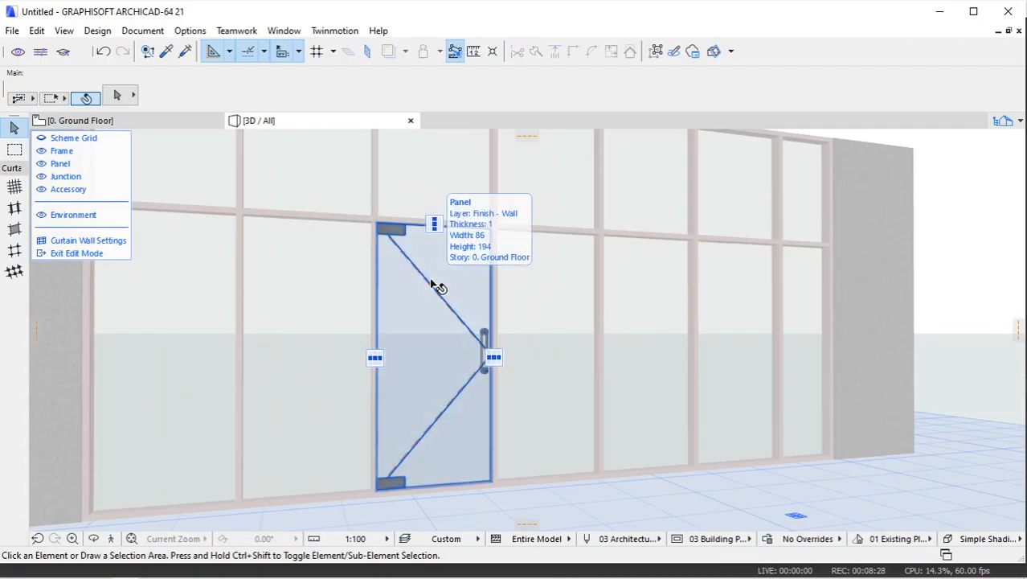
{"action": "left_click", "coordinate": [726, 278]}
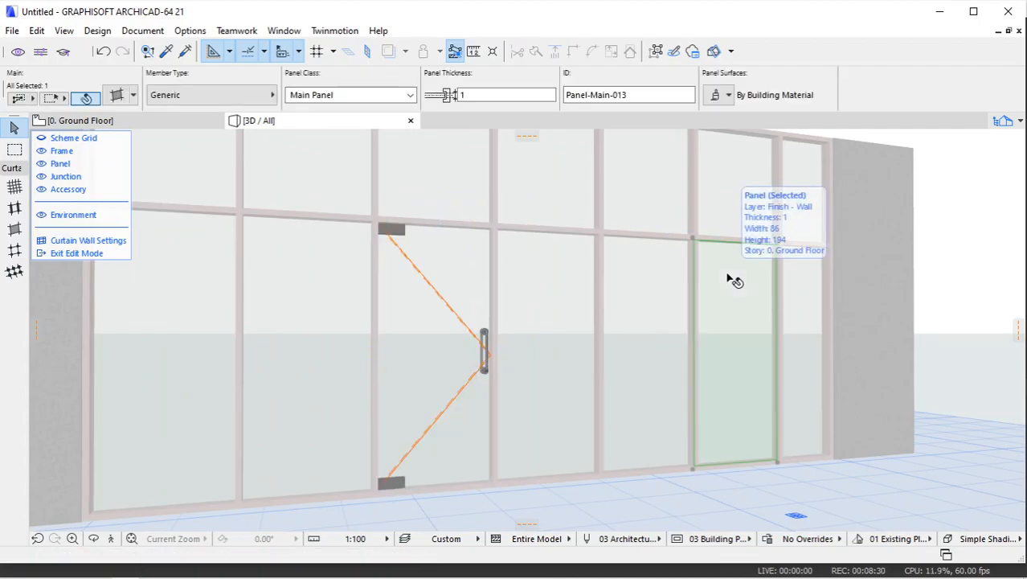
{"action": "left_click", "coordinate": [388, 95]}
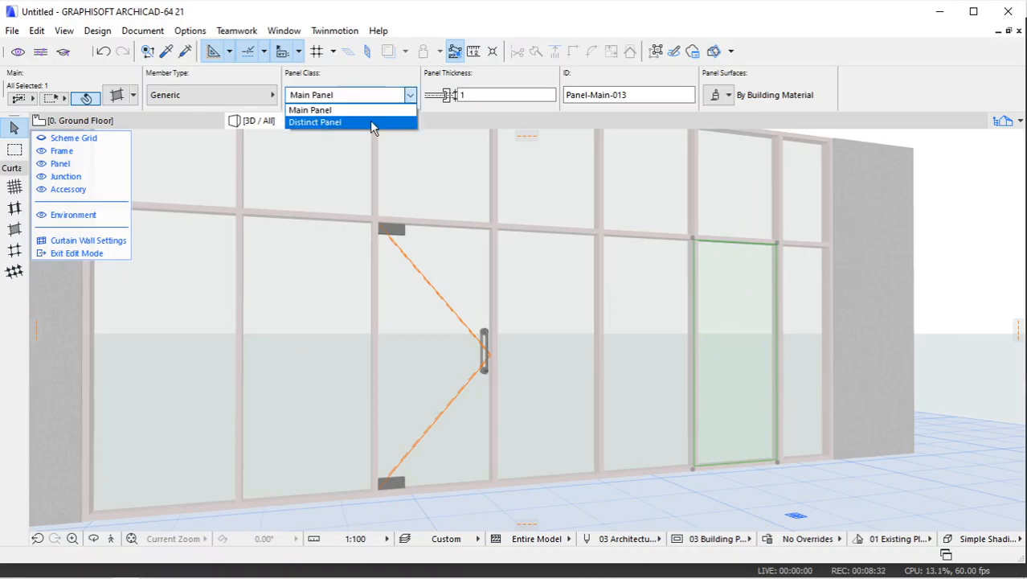
{"action": "left_click", "coordinate": [369, 121]}
{"action": "left_click", "coordinate": [906, 306]}
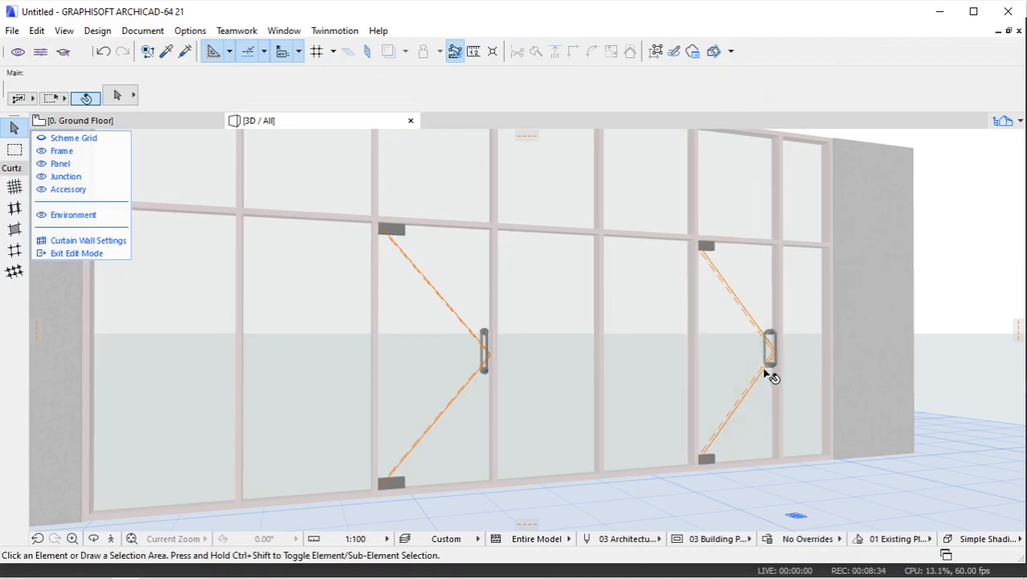
Change the bottom boundary frames beneath both glass doors to the Invisible type.
{"action": "middle_click_drag", "start_coordinate": [735, 381], "coordinate": [707, 401], "text": "shift"}
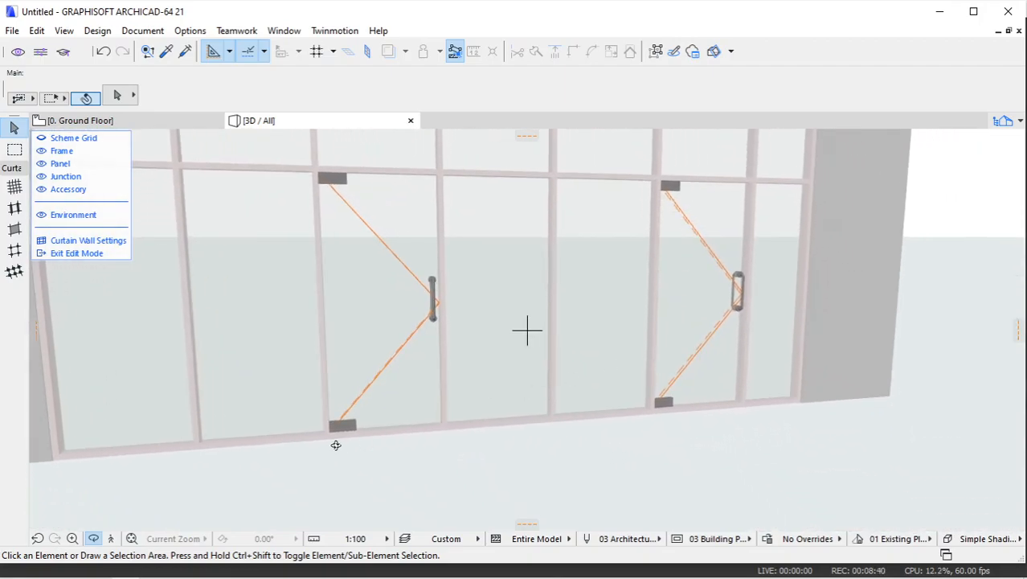
{"action": "scroll", "coordinate": [415, 413], "scroll_direction": "up", "scroll_amount": 5}
{"action": "middle_click_drag", "start_coordinate": [405, 397], "coordinate": [189, 390], "text": "shift"}
{"action": "middle_click_drag", "start_coordinate": [514, 359], "coordinate": [330, 371], "text": "shift"}
{"action": "middle_click_drag", "start_coordinate": [455, 323], "coordinate": [367, 342], "text": "shift"}
{"action": "middle_click_drag", "start_coordinate": [518, 364], "coordinate": [609, 445]}
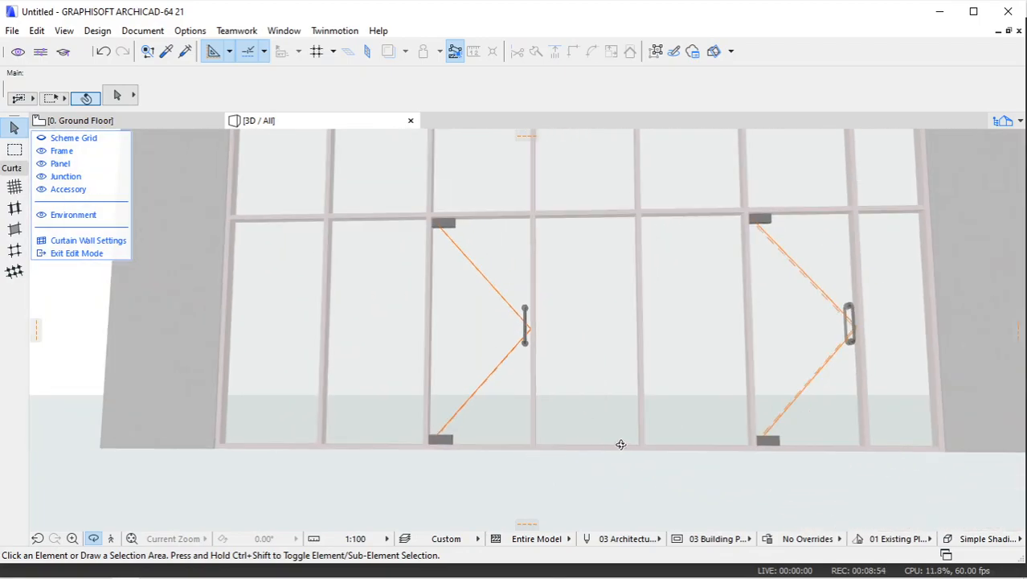
{"action": "left_click", "coordinate": [500, 446]}
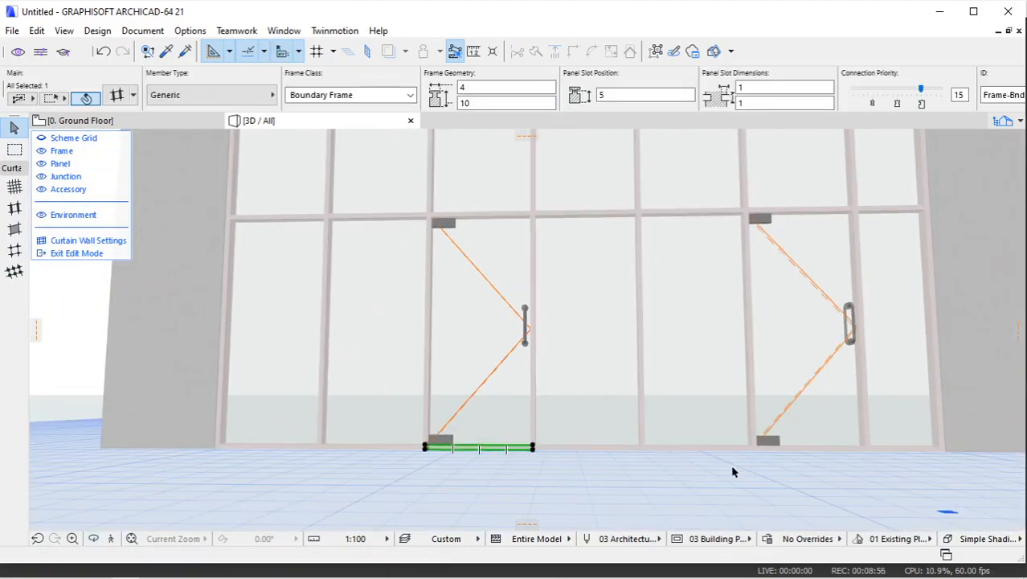
{"action": "left_click", "coordinate": [806, 452], "text": "shift"}
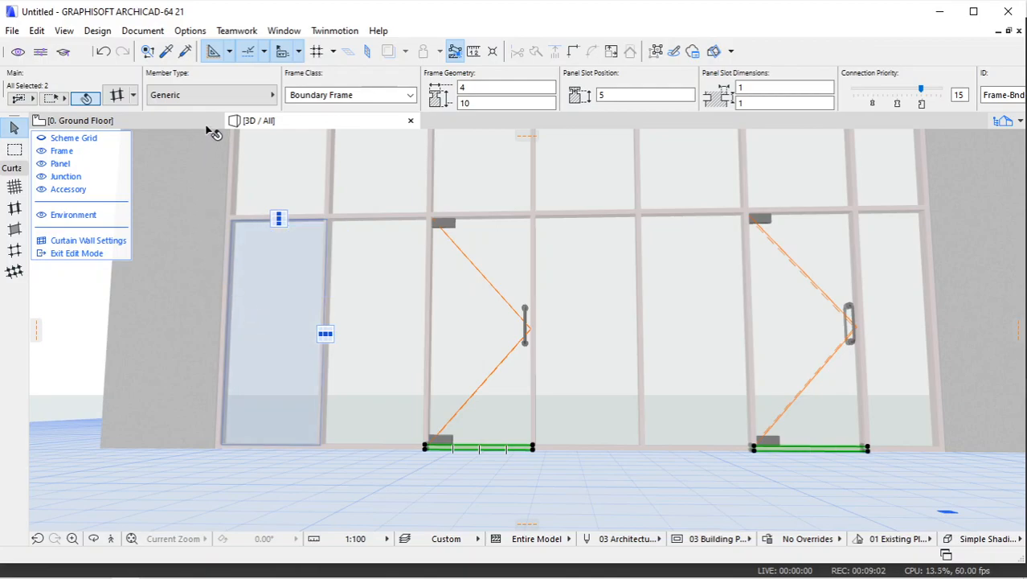
{"action": "left_click", "coordinate": [211, 95]}
{"action": "left_click", "coordinate": [310, 92]}
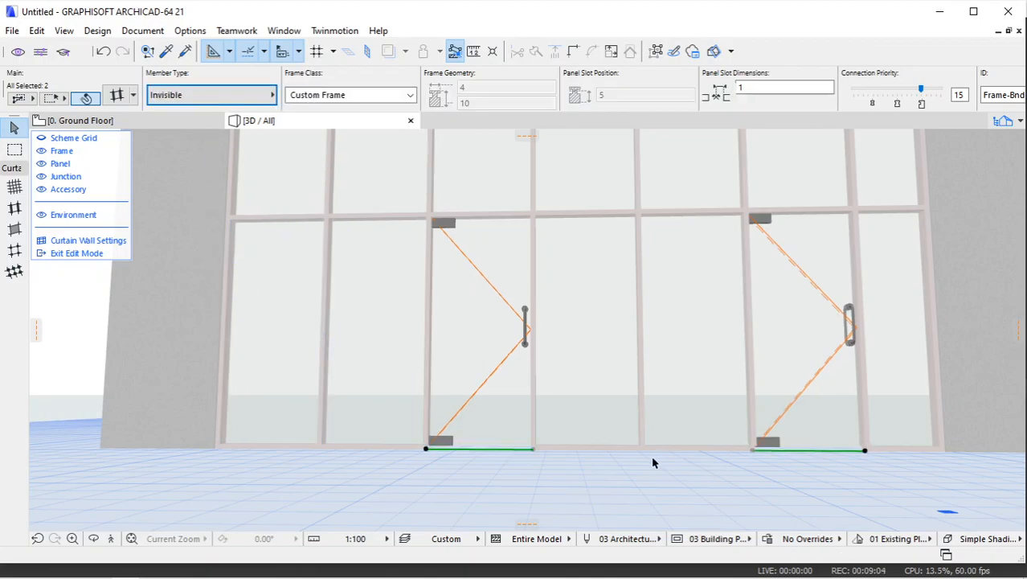
Set the Leaf Frame Width of the third lower-row panel's glass door to 12, keeping Glass Type 3.
{"action": "left_click", "coordinate": [635, 472]}
{"action": "scroll", "coordinate": [521, 419], "scroll_direction": "up", "scroll_amount": 2}
{"action": "middle_click_drag", "start_coordinate": [516, 421], "coordinate": [554, 426], "text": "shift"}
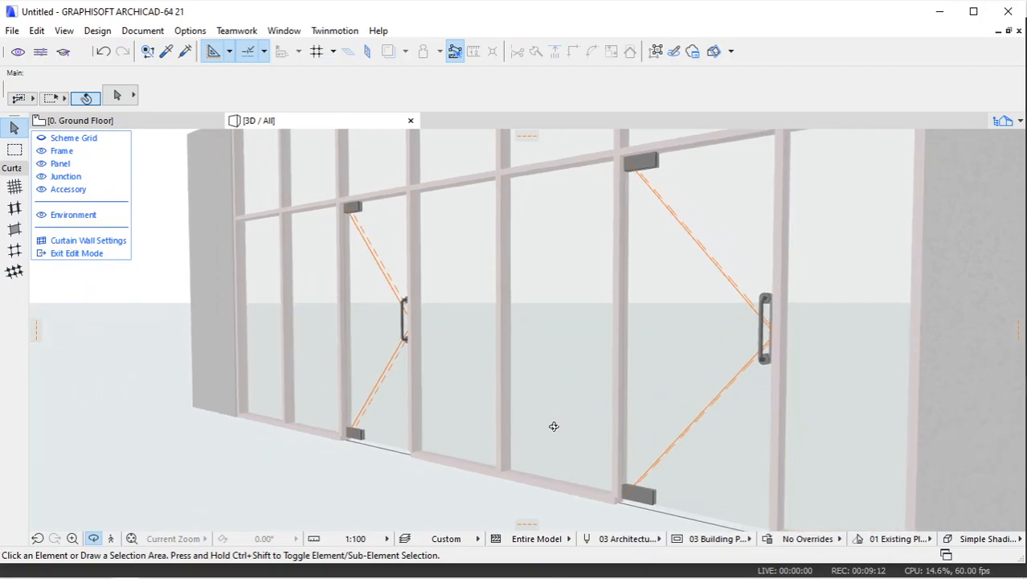
{"action": "scroll", "coordinate": [393, 245], "scroll_direction": "up", "scroll_amount": 8}
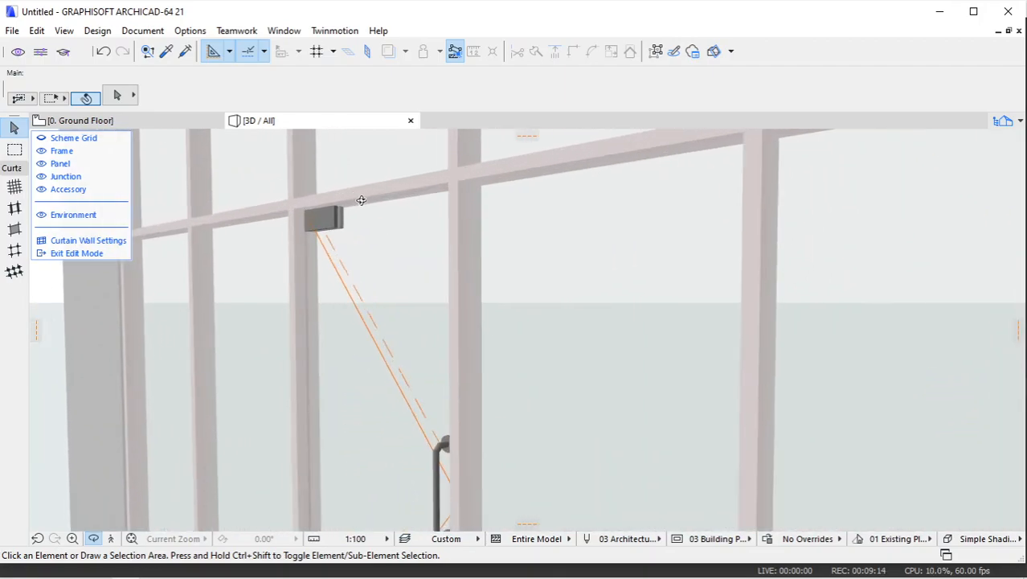
{"action": "scroll", "coordinate": [463, 216], "scroll_direction": "down", "scroll_amount": 3}
{"action": "scroll", "coordinate": [424, 235], "scroll_direction": "up", "scroll_amount": 3}
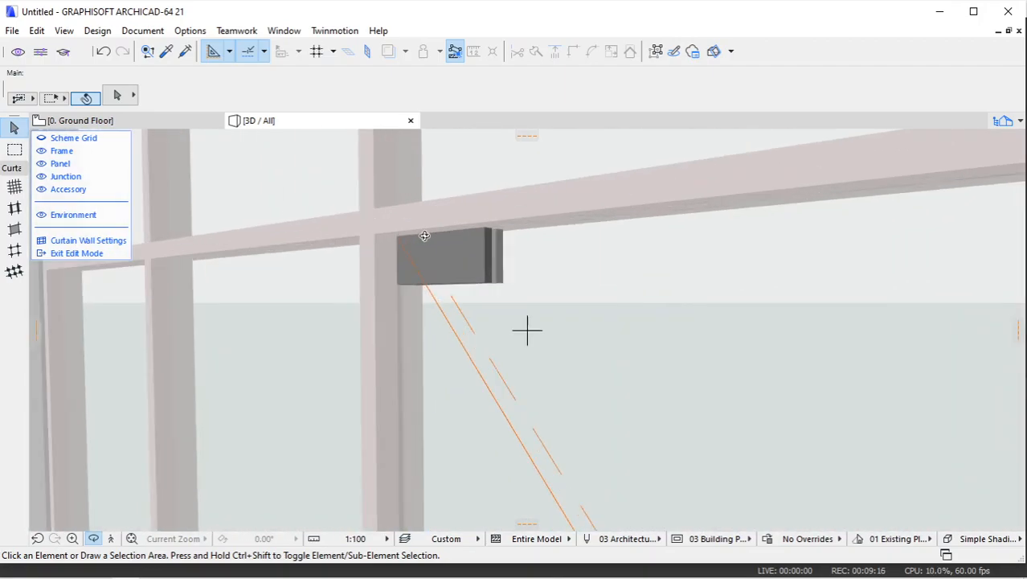
{"action": "key", "text": "Escape"}
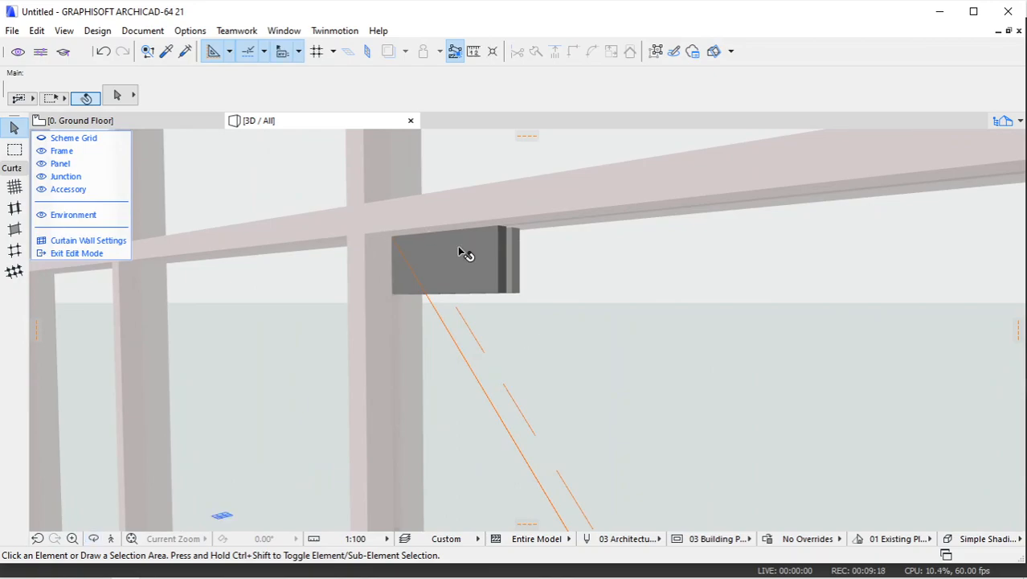
{"action": "left_click", "coordinate": [587, 290]}
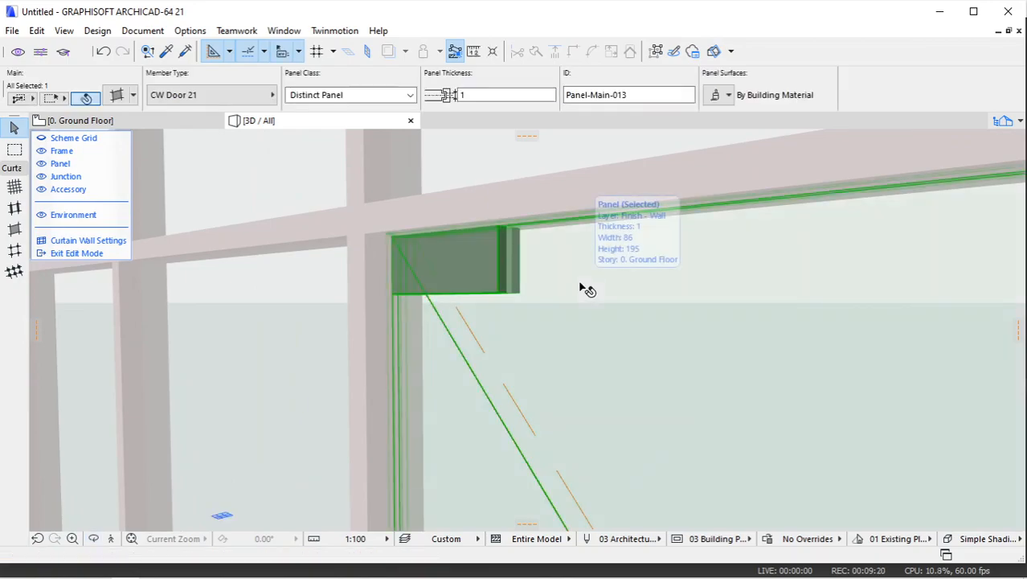
{"action": "left_click", "coordinate": [118, 95]}
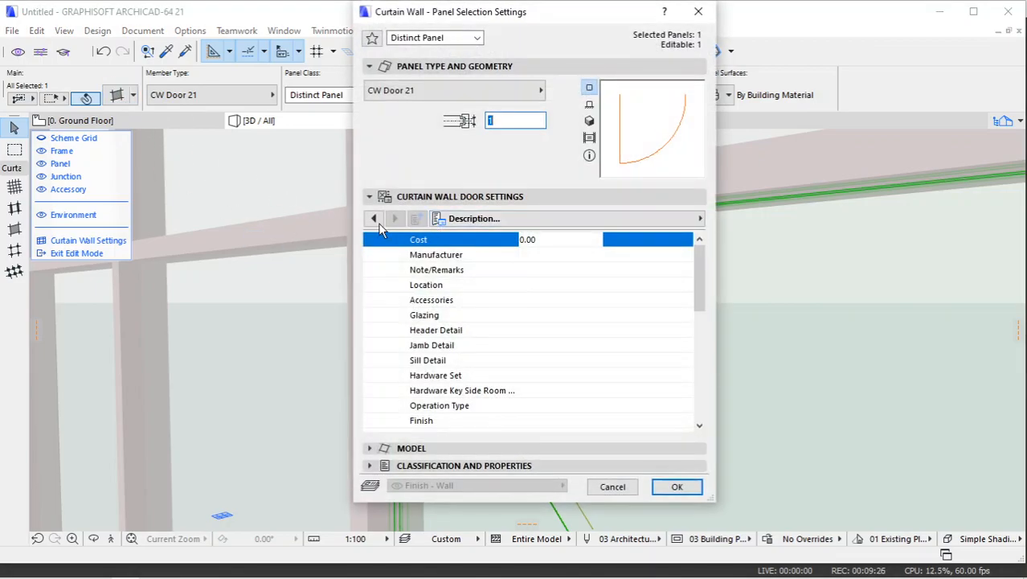
{"action": "left_click", "coordinate": [374, 217]}
{"action": "left_click", "coordinate": [374, 218]}
{"action": "left_click", "coordinate": [374, 217]}
{"action": "left_click", "coordinate": [374, 219]}
{"action": "left_click", "coordinate": [374, 218]}
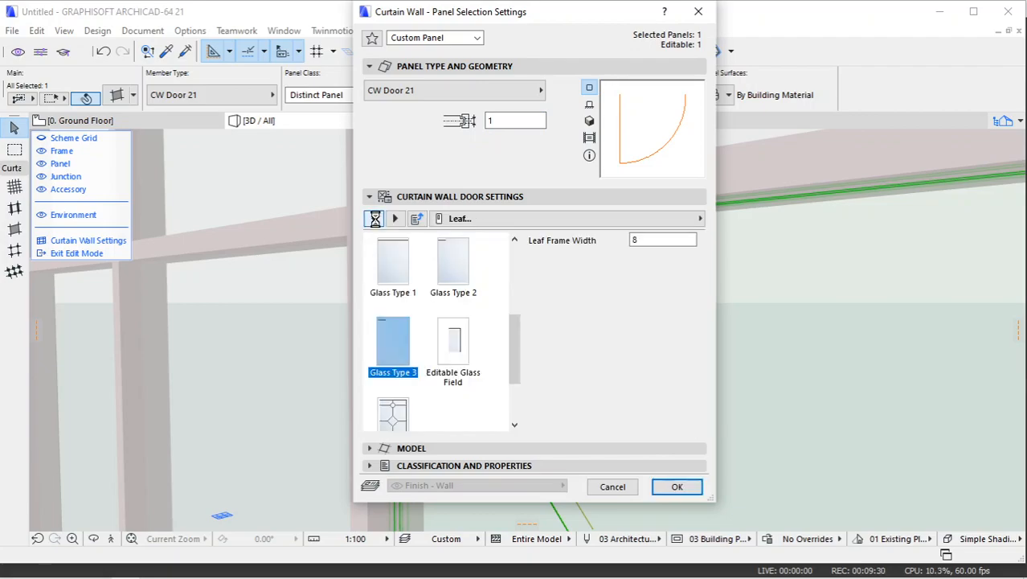
{"action": "left_click", "coordinate": [590, 106]}
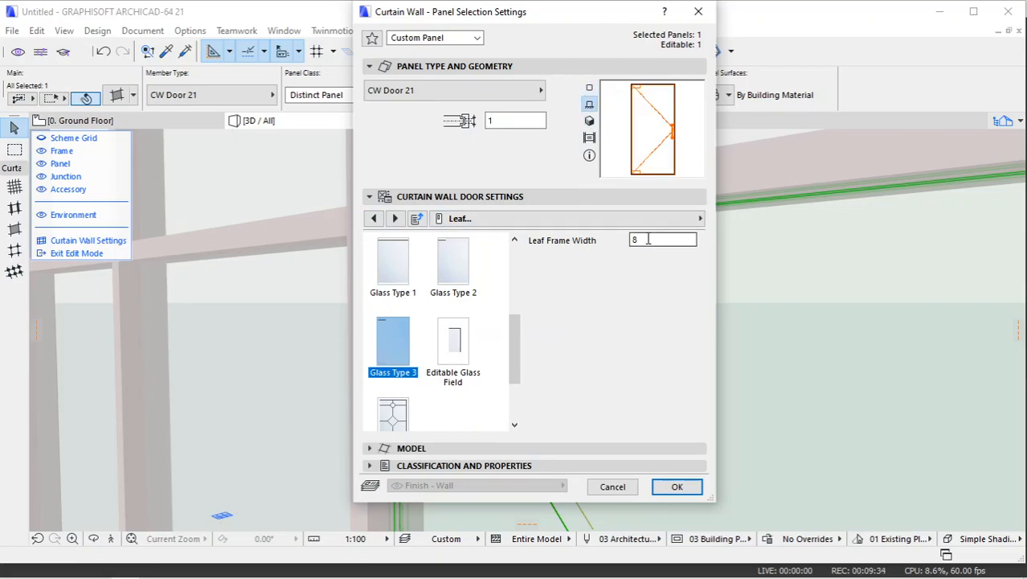
{"action": "left_click", "coordinate": [678, 486]}
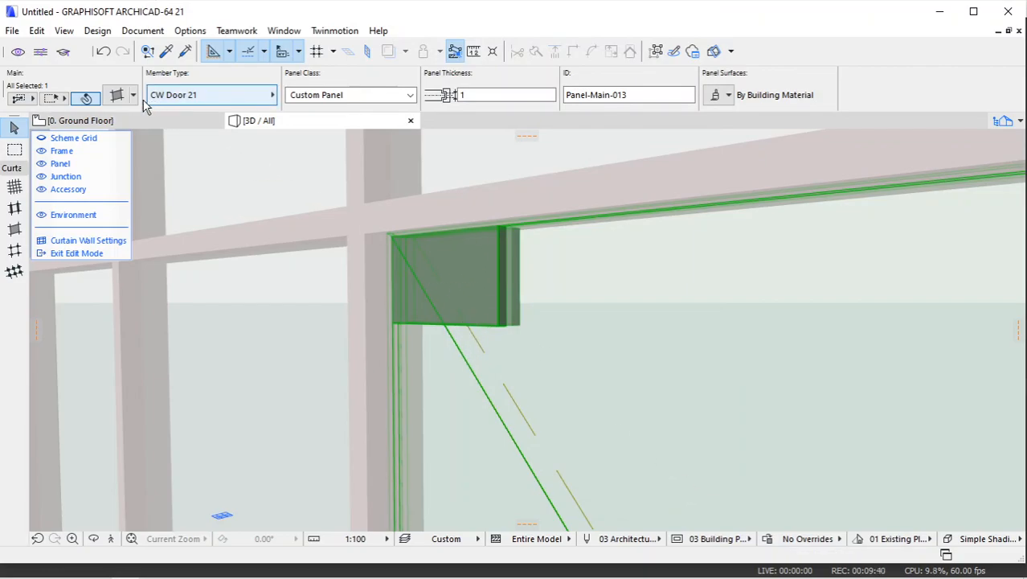
Review the third-panel door's leaf, frame and opening settings and examine its upper hinge plate.
{"action": "left_click", "coordinate": [118, 97]}
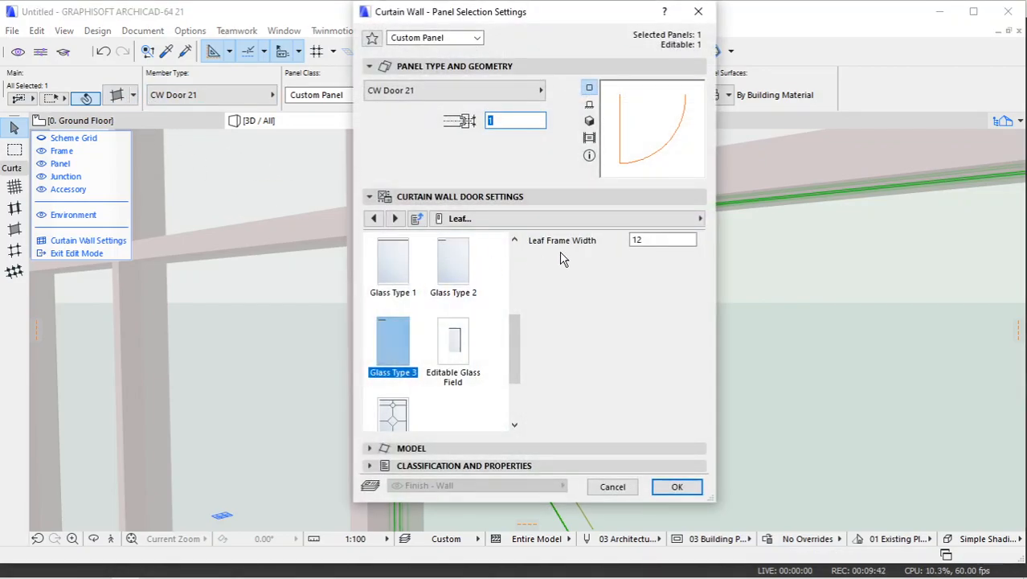
{"action": "left_click", "coordinate": [374, 220]}
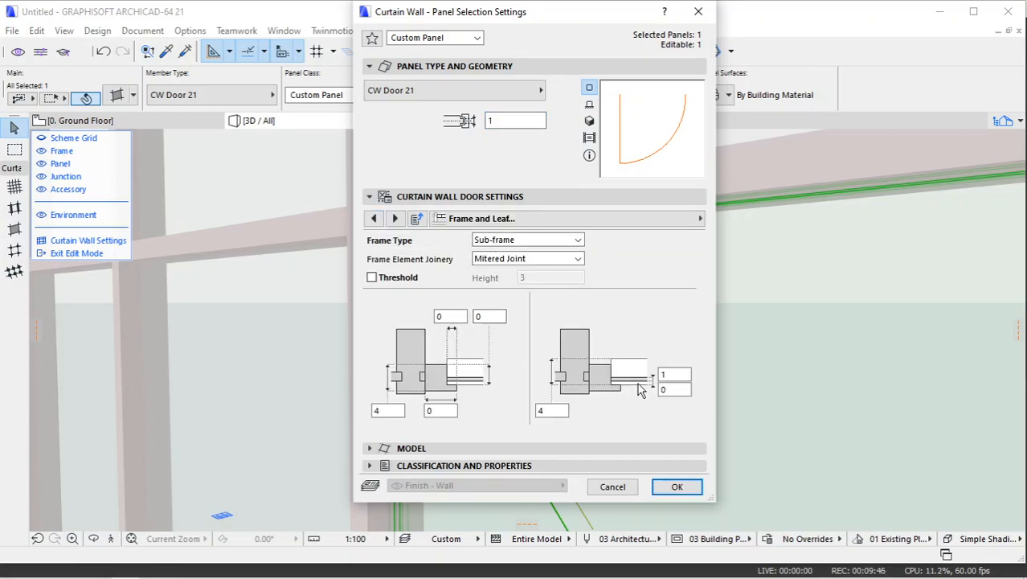
{"action": "left_click", "coordinate": [374, 218]}
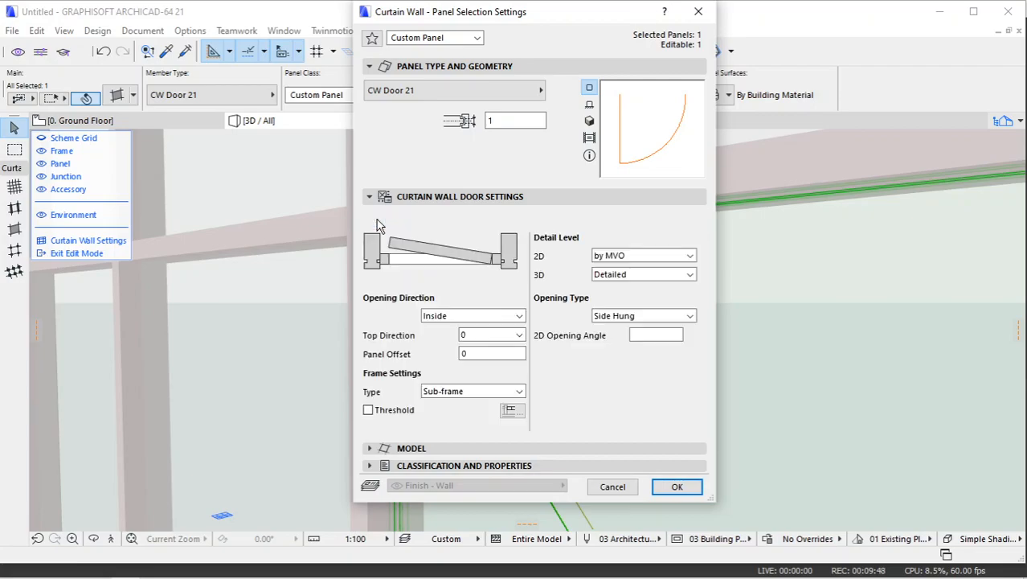
{"action": "left_click", "coordinate": [674, 487]}
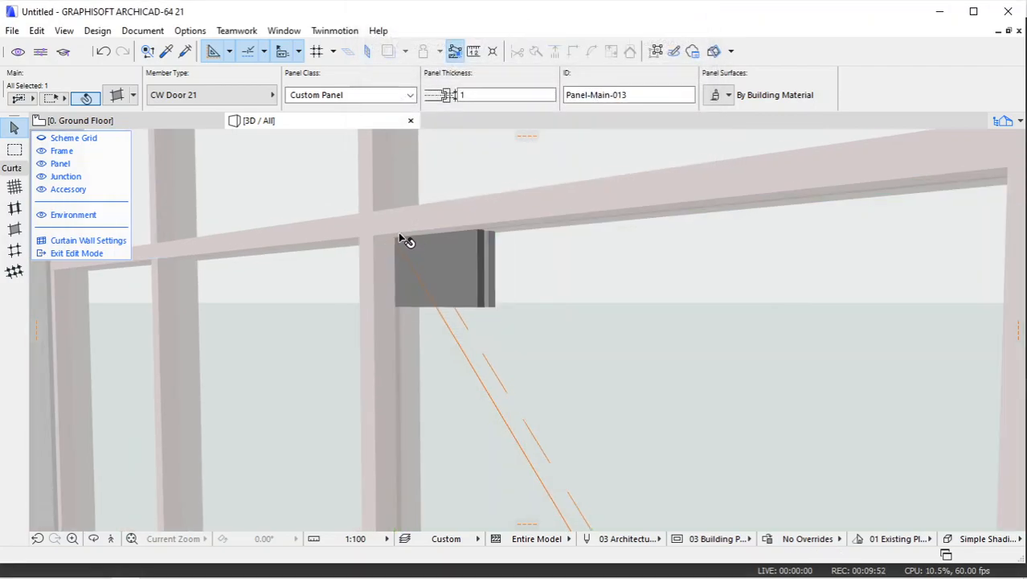
{"action": "scroll", "coordinate": [408, 239], "scroll_direction": "up", "scroll_amount": 3}
{"action": "scroll", "coordinate": [426, 217], "scroll_direction": "down", "scroll_amount": 3}
{"action": "scroll", "coordinate": [527, 232], "scroll_direction": "up", "scroll_amount": 1}
{"action": "scroll", "coordinate": [699, 240], "scroll_direction": "up", "scroll_amount": 2}
Set the Leaf Frame Width of the sixth-panel glass door to match the third-panel door.
{"action": "middle_click_drag", "start_coordinate": [705, 240], "coordinate": [703, 348]}
{"action": "scroll", "coordinate": [668, 501], "scroll_direction": "up", "scroll_amount": 3}
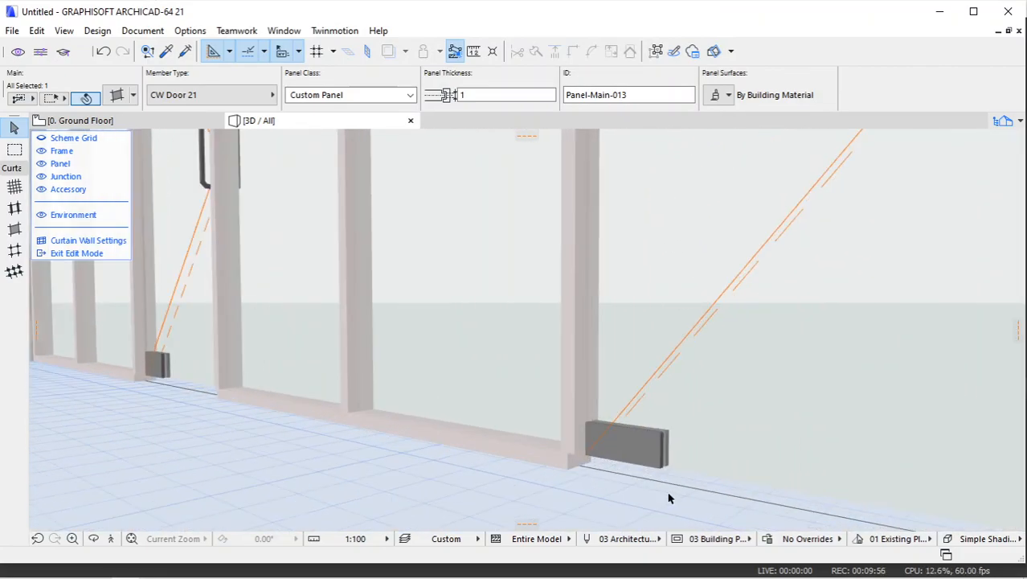
{"action": "scroll", "coordinate": [653, 461], "scroll_direction": "up", "scroll_amount": 1}
{"action": "left_click", "coordinate": [644, 433]}
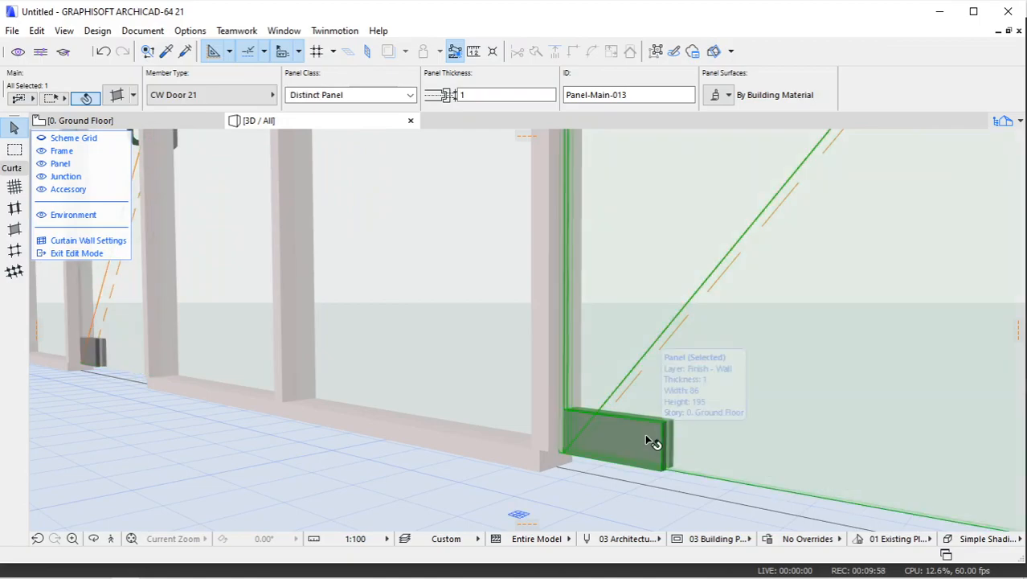
{"action": "left_click", "coordinate": [118, 96]}
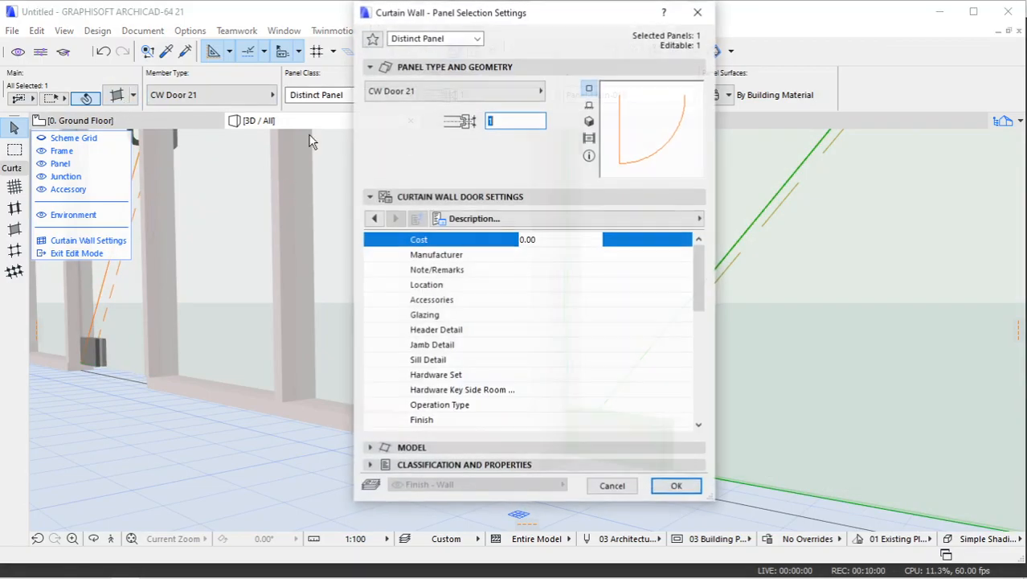
{"action": "left_click", "coordinate": [374, 219]}
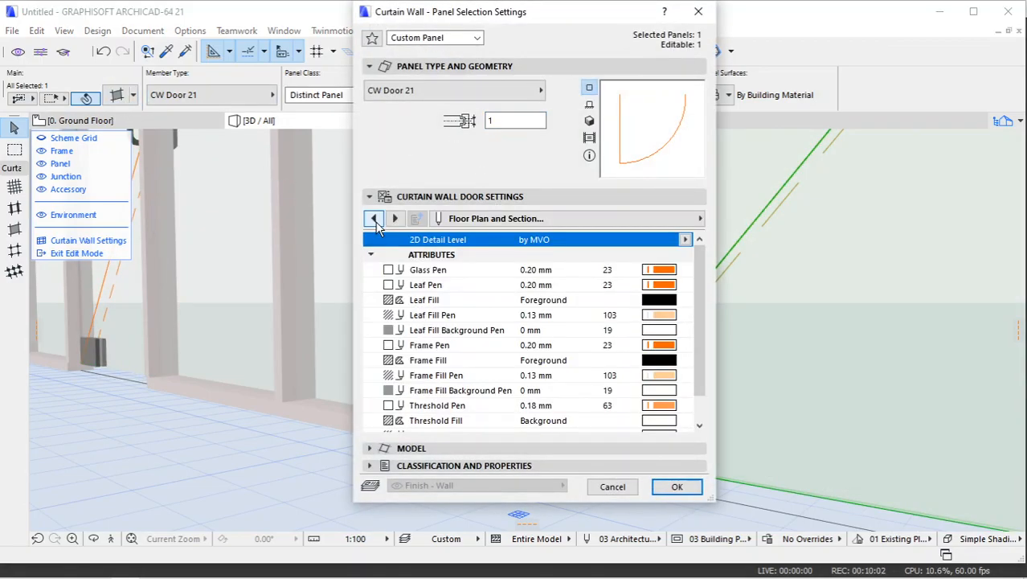
{"action": "left_click", "coordinate": [374, 219]}
{"action": "left_click", "coordinate": [374, 219]}
{"action": "left_click", "coordinate": [374, 219]}
{"action": "left_click", "coordinate": [375, 220]}
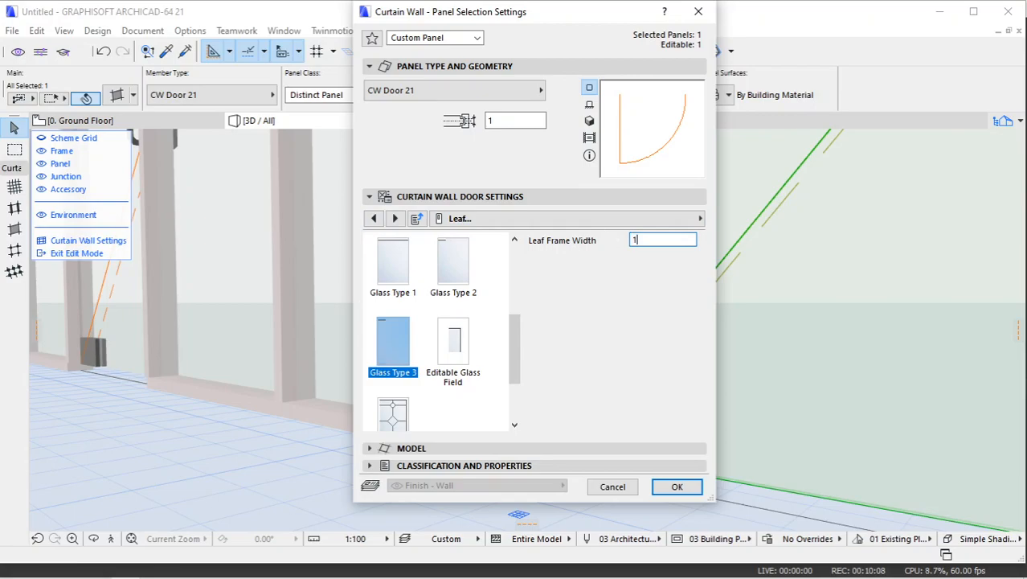
{"action": "left_click", "coordinate": [675, 487]}
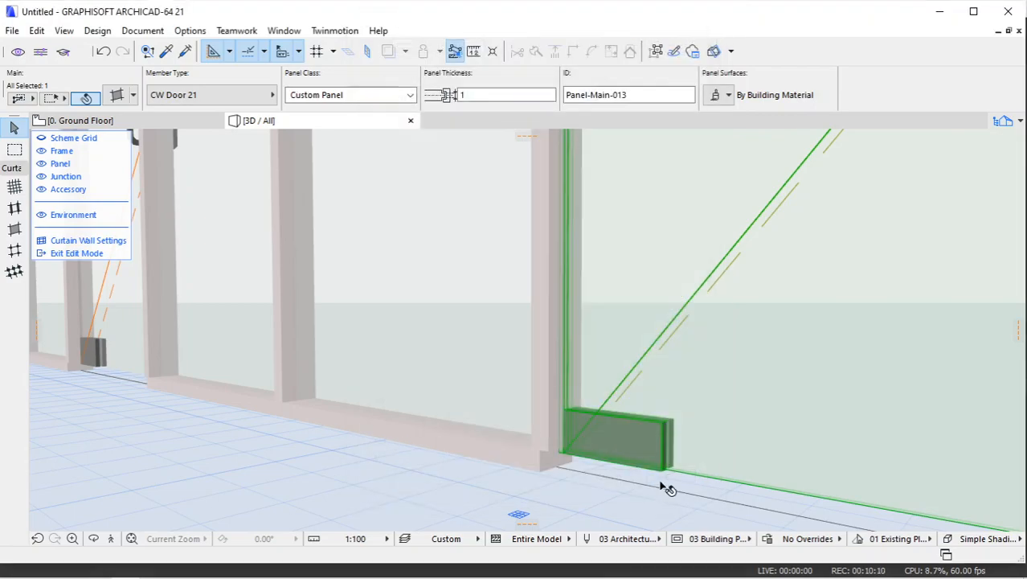
Stretch the hinge-side mullion of the third-panel door down to the bottom corner of the base frame.
{"action": "scroll", "coordinate": [537, 395], "scroll_direction": "down", "scroll_amount": 7}
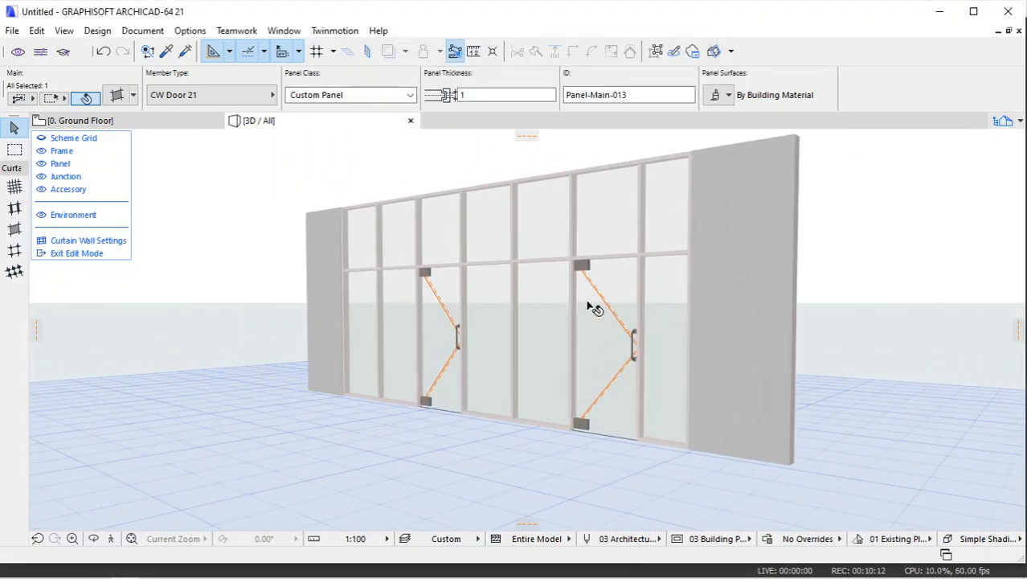
{"action": "scroll", "coordinate": [588, 303], "scroll_direction": "up", "scroll_amount": 1}
{"action": "mouse_move", "coordinate": [593, 308]}
{"action": "middle_mouse_down", "text": "shift"}
{"action": "mouse_move", "coordinate": [527, 328]}
{"action": "mouse_move", "coordinate": [786, 323]}
{"action": "mouse_move", "coordinate": [857, 359]}
{"action": "mouse_move", "coordinate": [597, 328]}
{"action": "middle_mouse_up", "text": "shift"}
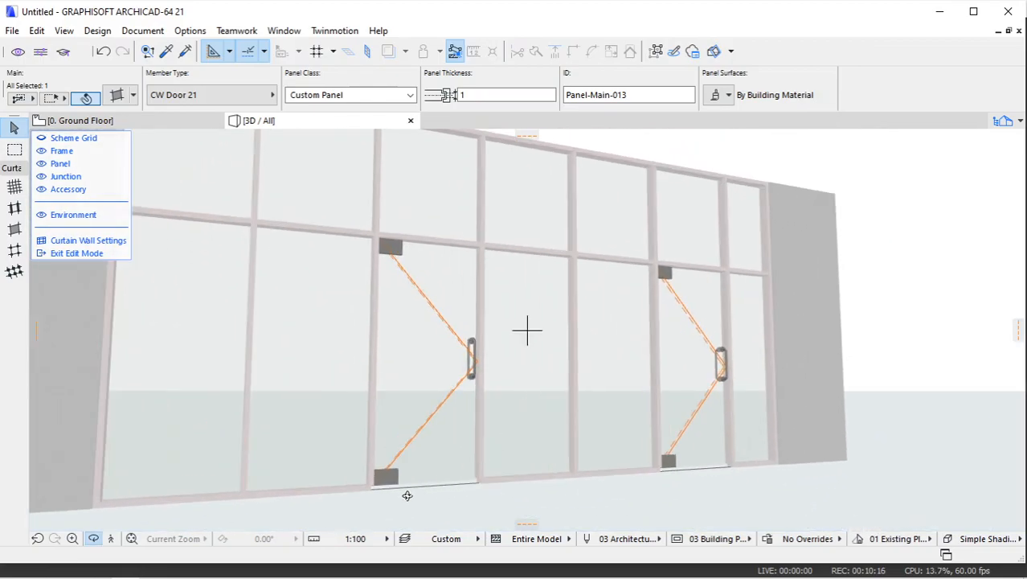
{"action": "scroll", "coordinate": [417, 491], "scroll_direction": "up", "scroll_amount": 6}
{"action": "scroll", "coordinate": [378, 443], "scroll_direction": "down", "scroll_amount": 3}
{"action": "scroll", "coordinate": [405, 394], "scroll_direction": "up", "scroll_amount": 5}
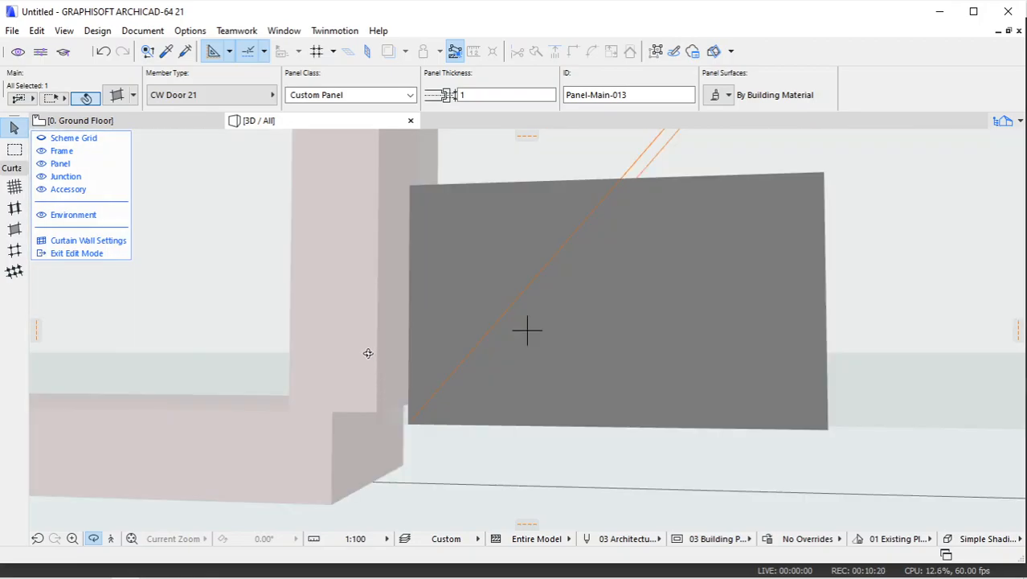
{"action": "left_click", "coordinate": [358, 314]}
{"action": "left_click", "coordinate": [378, 410]}
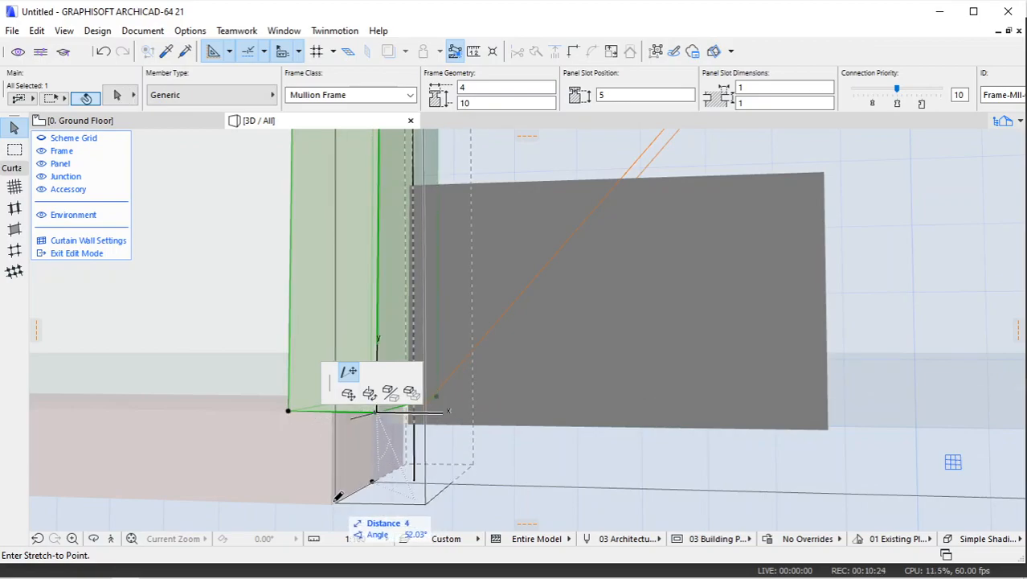
{"action": "key", "text": "Escape"}
{"action": "scroll", "coordinate": [337, 495], "scroll_direction": "down", "scroll_amount": 5}
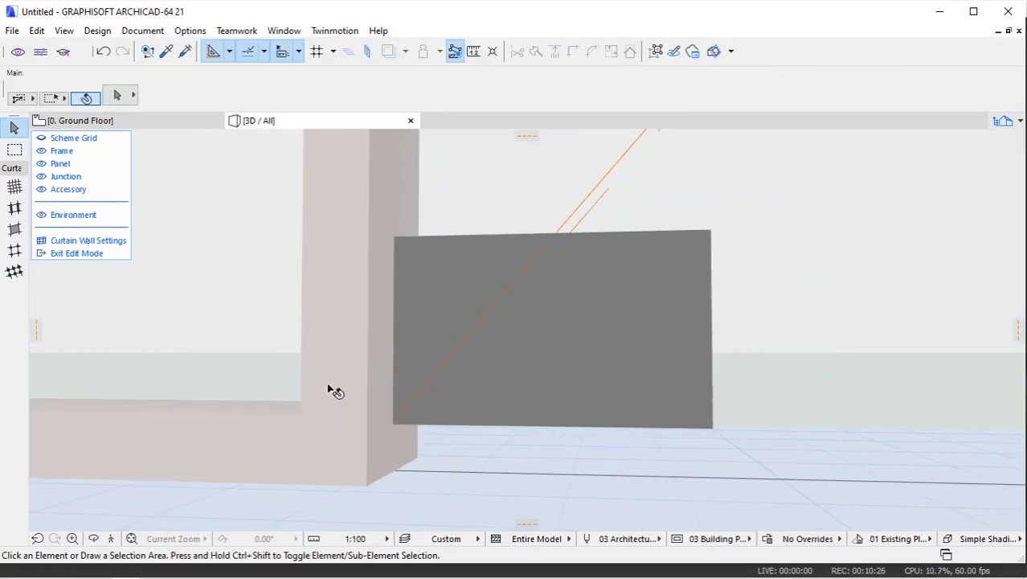
Try to stretch the same door's handle-side mullion to the lower edge of the base frame, and undo that stretch.
{"action": "scroll", "coordinate": [346, 386], "scroll_direction": "up", "scroll_amount": 8}
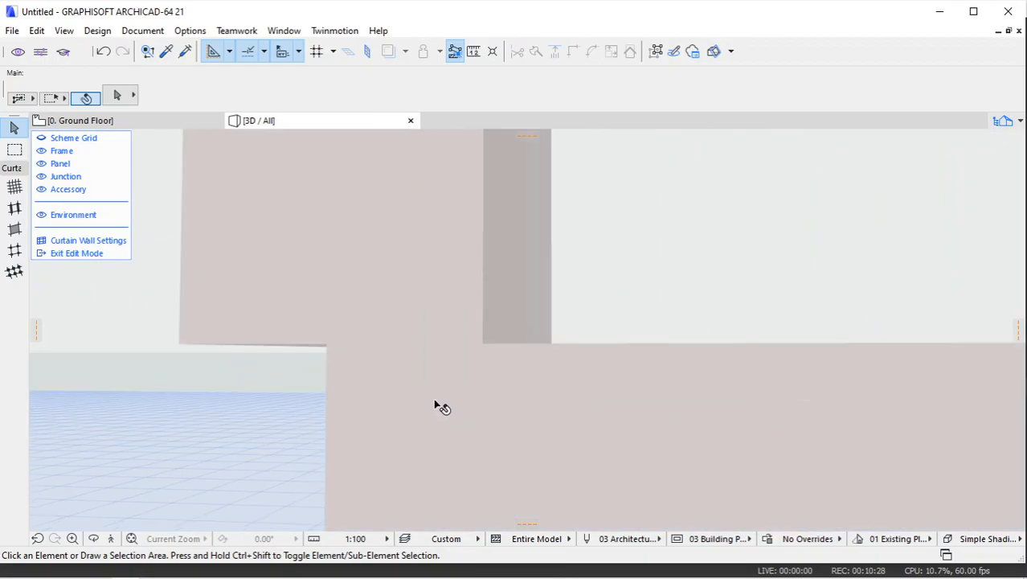
{"action": "scroll", "coordinate": [430, 354], "scroll_direction": "down", "scroll_amount": 2}
{"action": "left_click", "coordinate": [382, 309]}
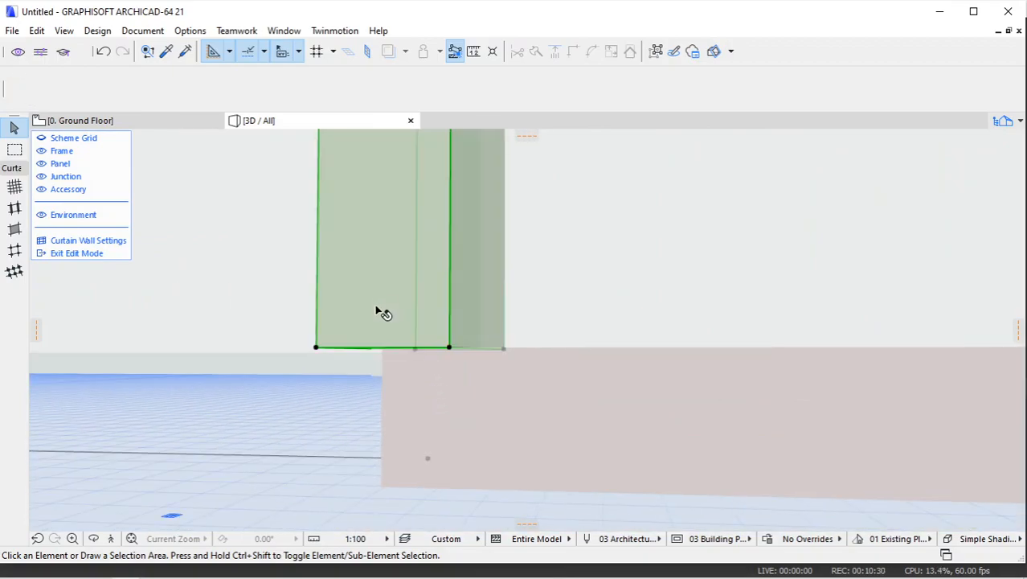
{"action": "left_click", "coordinate": [318, 348]}
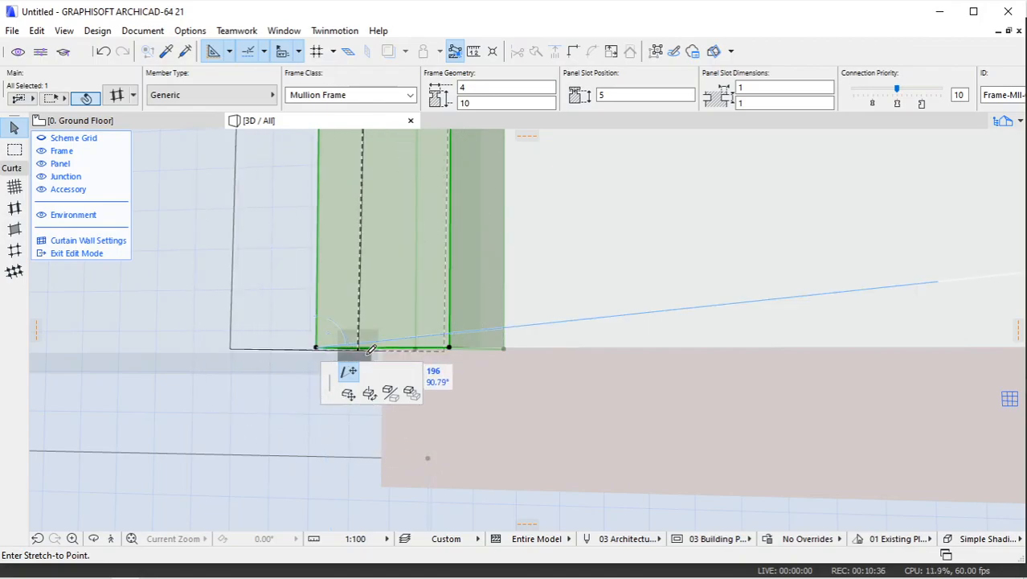
{"action": "scroll", "coordinate": [473, 405], "scroll_direction": "down", "scroll_amount": 9}
{"action": "scroll", "coordinate": [546, 380], "scroll_direction": "up", "scroll_amount": 5}
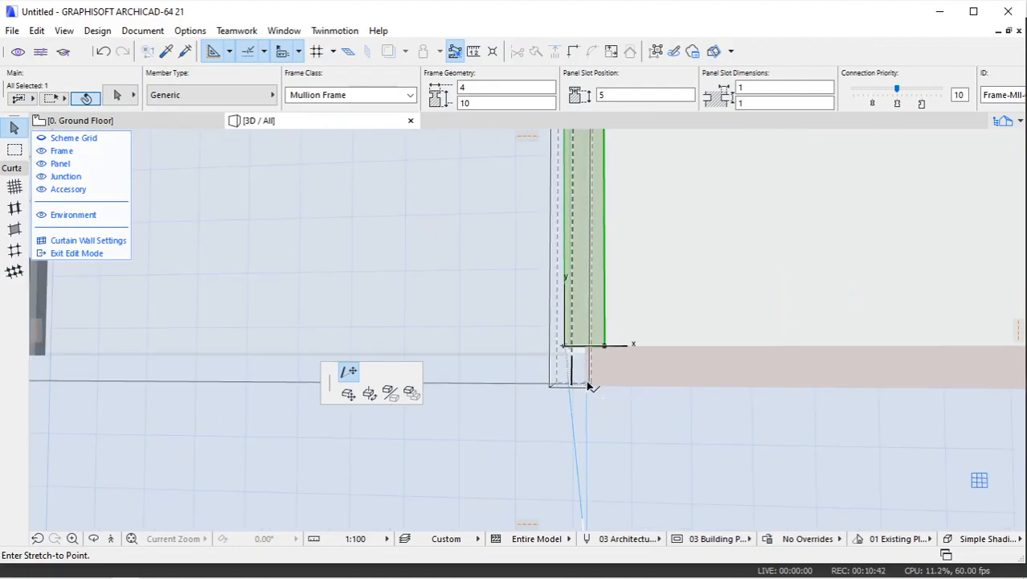
{"action": "left_click", "coordinate": [588, 387]}
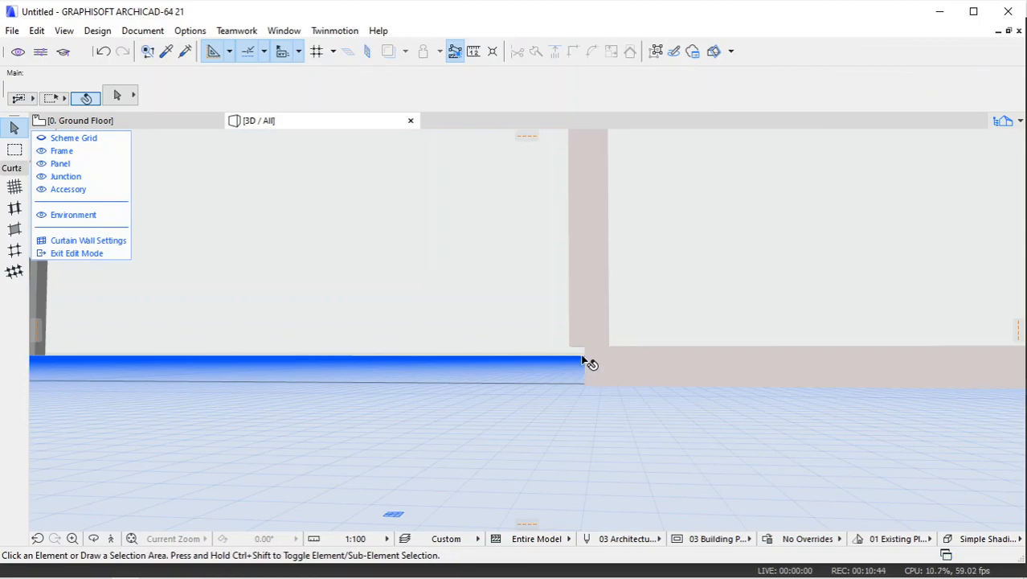
{"action": "key", "text": "ctrl+z"}
Stretch the handle-side mullion of the door straight down to the lower edge of the base frame.
{"action": "left_click", "coordinate": [582, 347]}
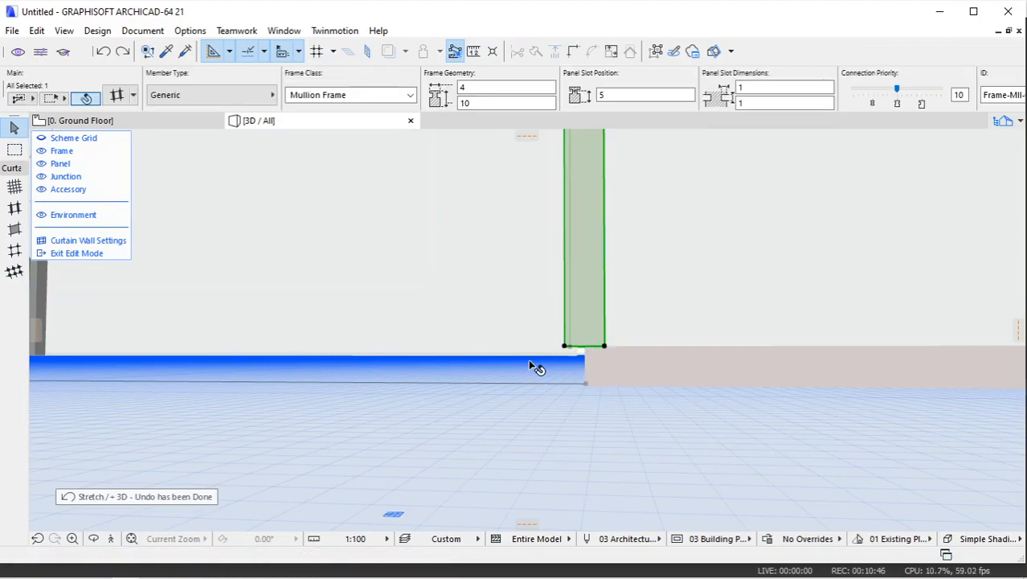
{"action": "scroll", "coordinate": [475, 426], "scroll_direction": "down", "scroll_amount": 5}
{"action": "scroll", "coordinate": [493, 408], "scroll_direction": "up", "scroll_amount": 4}
{"action": "scroll", "coordinate": [493, 408], "scroll_direction": "down", "scroll_amount": 2}
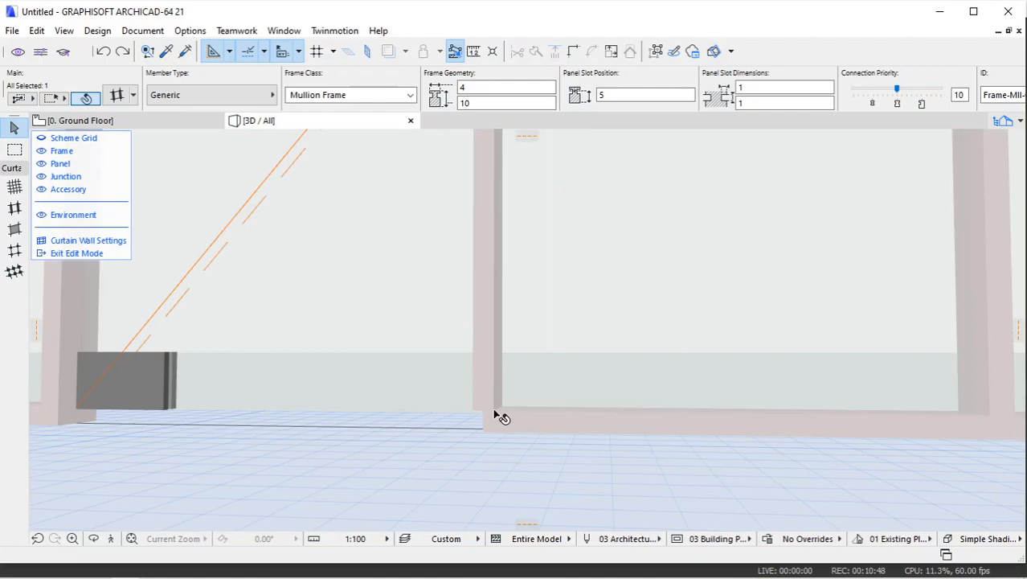
{"action": "left_click", "coordinate": [494, 411]}
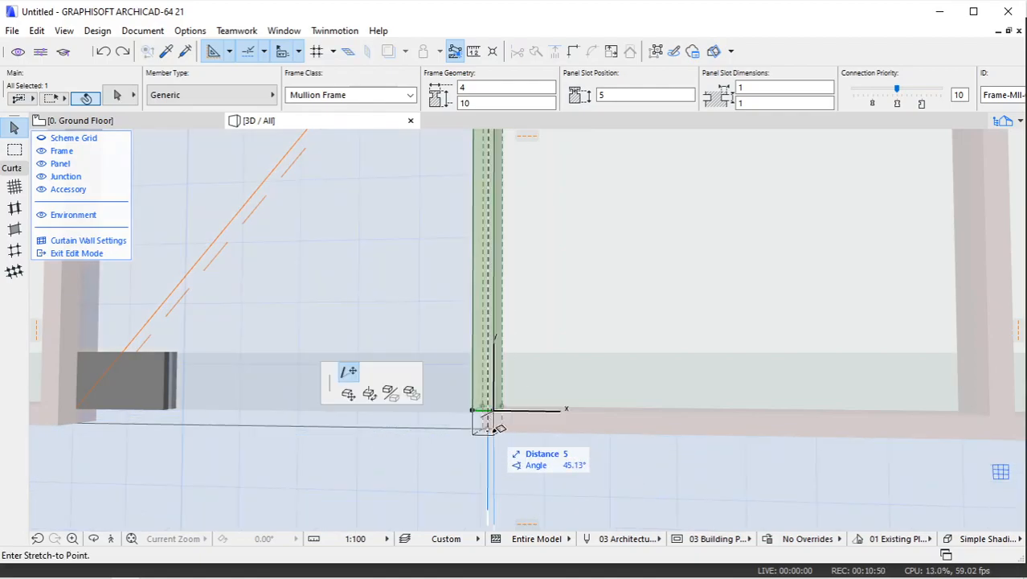
{"action": "key", "text": "Escape"}
Stretch the hinge-side mullion of the sixth-panel door down to the lower edge of the base frame.
{"action": "scroll", "coordinate": [404, 374], "scroll_direction": "down", "scroll_amount": 6}
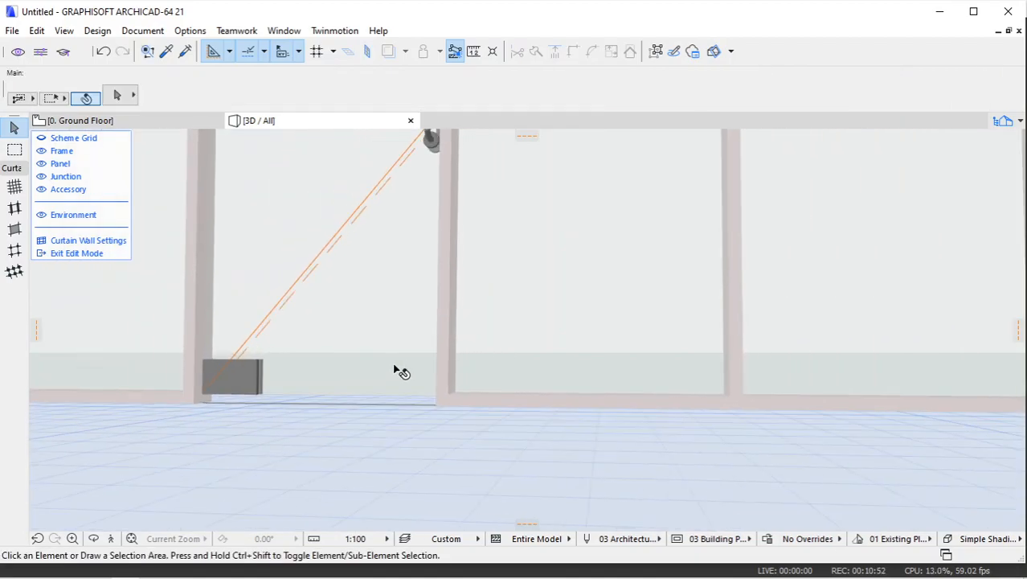
{"action": "scroll", "coordinate": [747, 401], "scroll_direction": "up", "scroll_amount": 5}
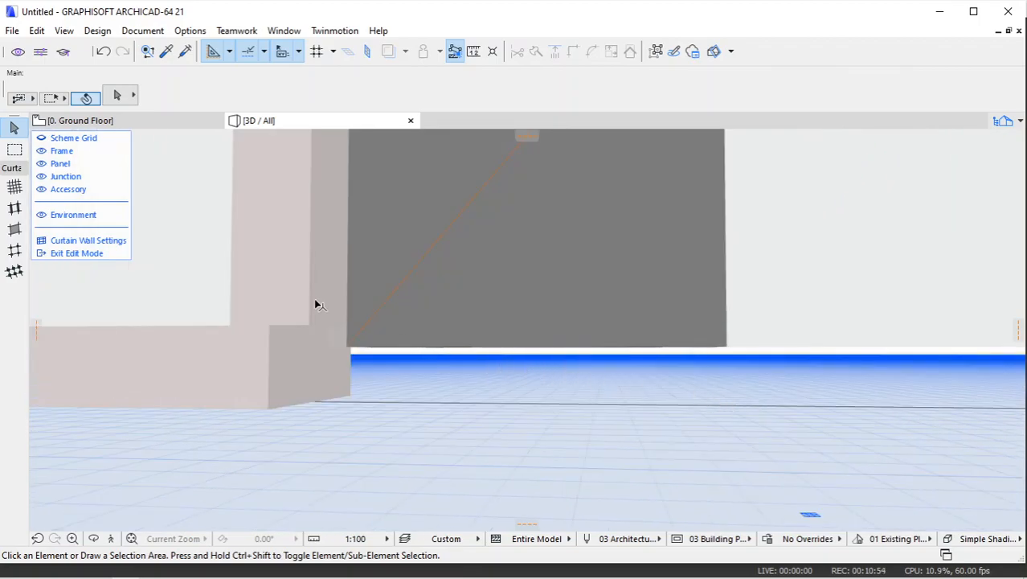
{"action": "left_click", "coordinate": [310, 292]}
{"action": "left_click", "coordinate": [309, 327]}
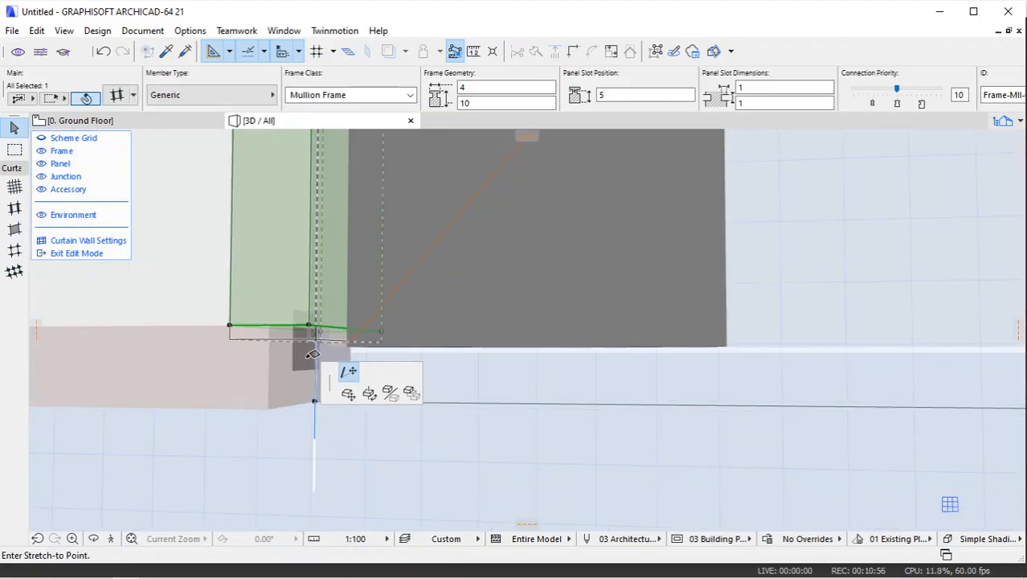
{"action": "key", "text": "Escape"}
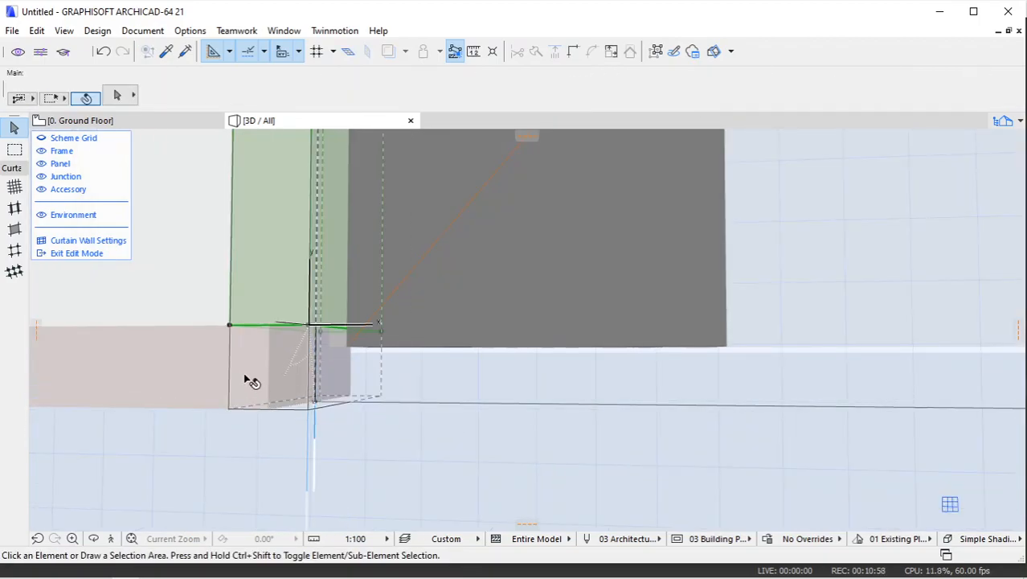
Stretch the handle-side mullion of the sixth-panel door down to the lower edge of the base frame.
{"action": "scroll", "coordinate": [245, 384], "scroll_direction": "down", "scroll_amount": 5}
{"action": "scroll", "coordinate": [366, 394], "scroll_direction": "up", "scroll_amount": 8}
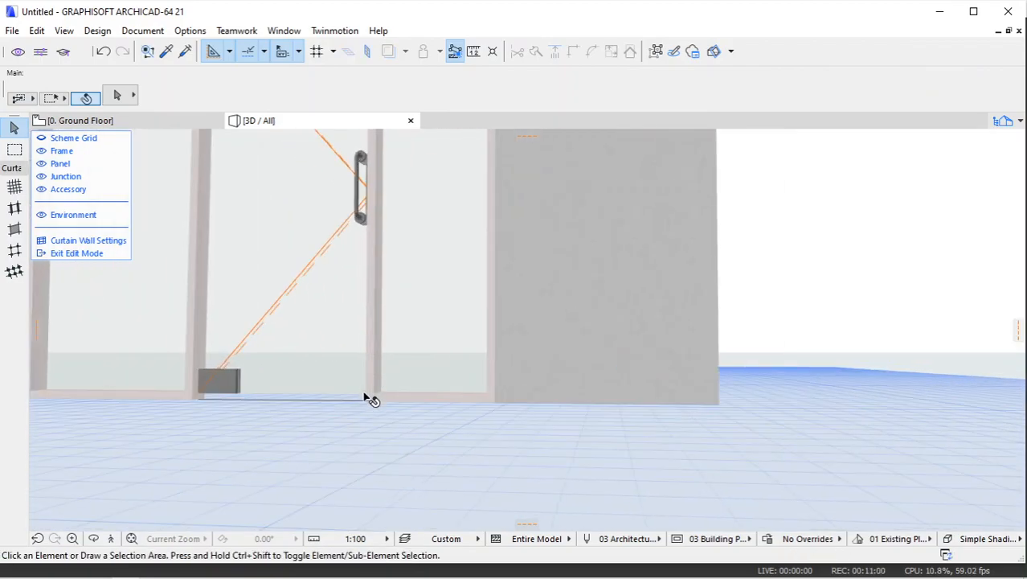
{"action": "left_click", "coordinate": [383, 340]}
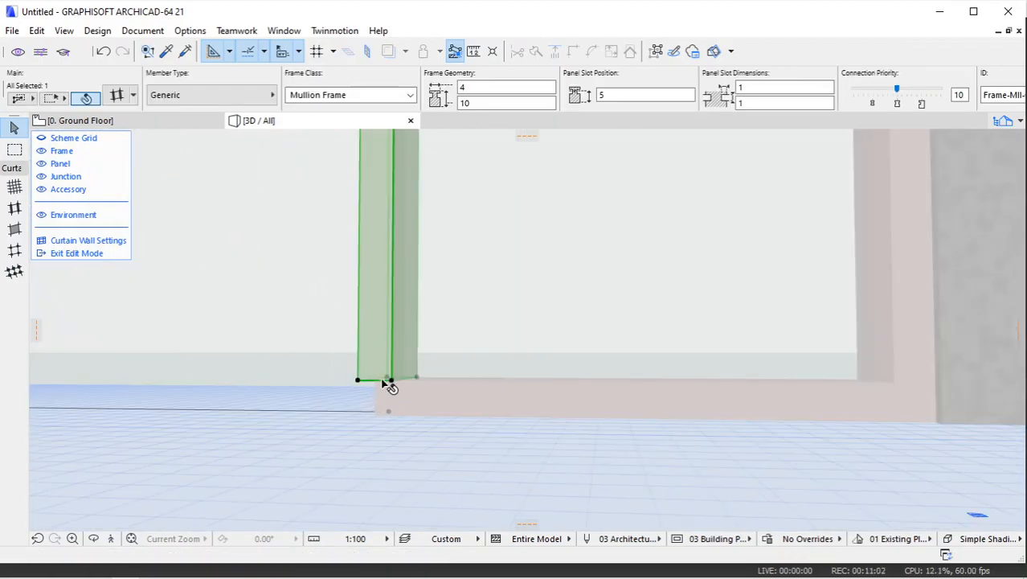
{"action": "left_click", "coordinate": [390, 379]}
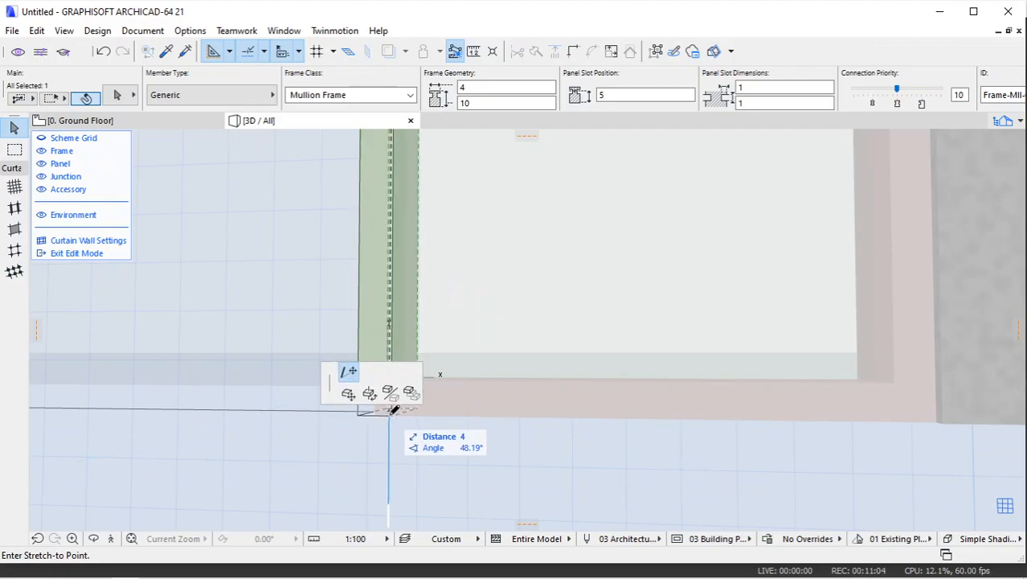
{"action": "left_click", "coordinate": [390, 410]}
Check both doors from an angled view and leave the curtain wall edit mode.
{"action": "scroll", "coordinate": [522, 368], "scroll_direction": "down", "scroll_amount": 6}
{"action": "scroll", "coordinate": [592, 239], "scroll_direction": "up", "scroll_amount": 3}
{"action": "middle_click_drag", "start_coordinate": [563, 225], "coordinate": [299, 287], "text": "shift"}
{"action": "scroll", "coordinate": [650, 313], "scroll_direction": "up", "scroll_amount": 3}
{"action": "middle_click_drag", "start_coordinate": [593, 295], "coordinate": [617, 284], "text": "shift"}
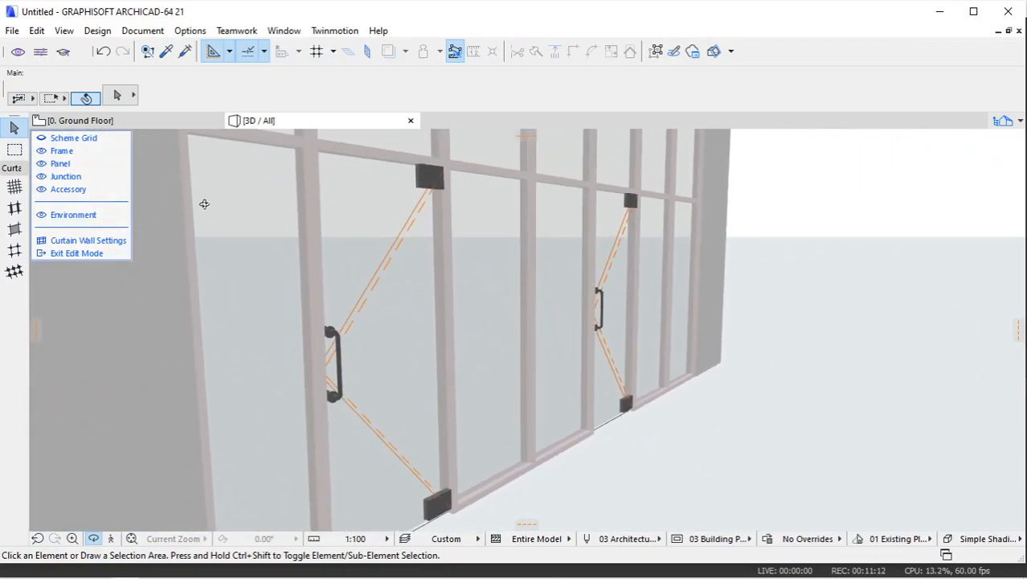
{"action": "left_click", "coordinate": [100, 255]}
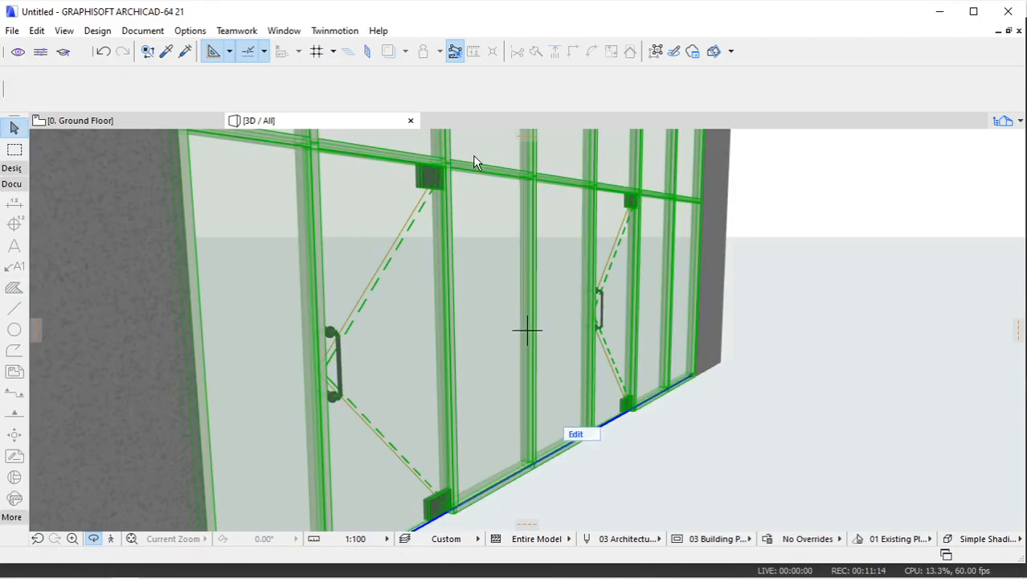
Set the 3D Opening Angle of the curtain wall's distinct door panels to 45 degrees, apply it and deselect the wall.
{"action": "left_click", "coordinate": [121, 99]}
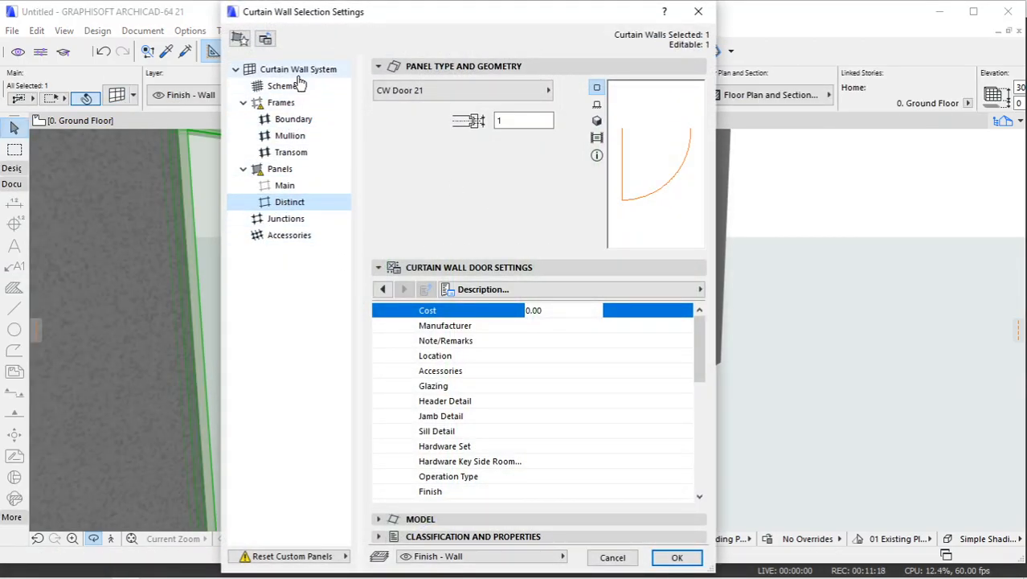
{"action": "left_click", "coordinate": [298, 76]}
{"action": "left_click", "coordinate": [298, 87]}
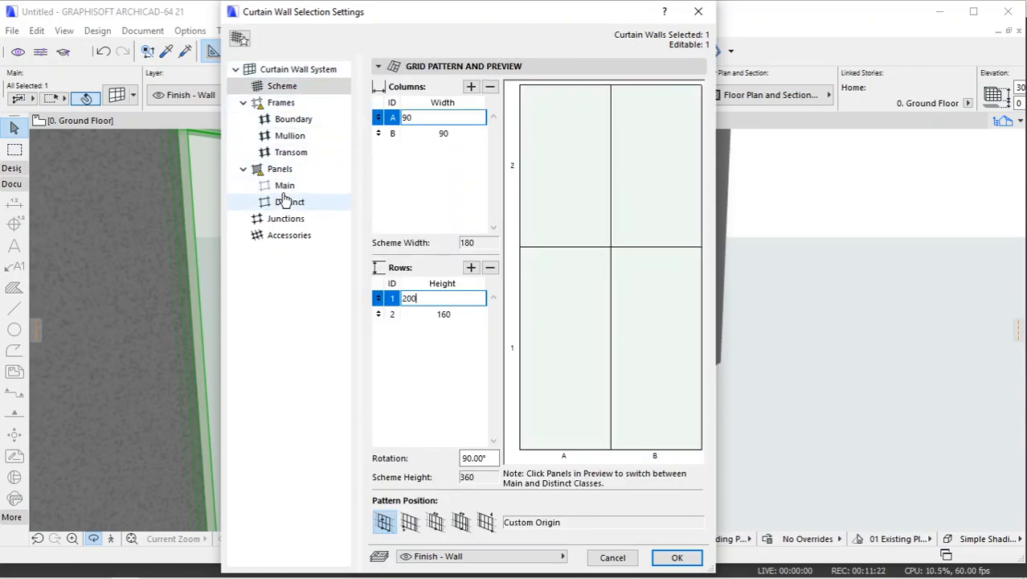
{"action": "left_click", "coordinate": [288, 206]}
{"action": "left_click", "coordinate": [383, 290]}
{"action": "left_click", "coordinate": [383, 290]}
{"action": "left_click", "coordinate": [384, 290]}
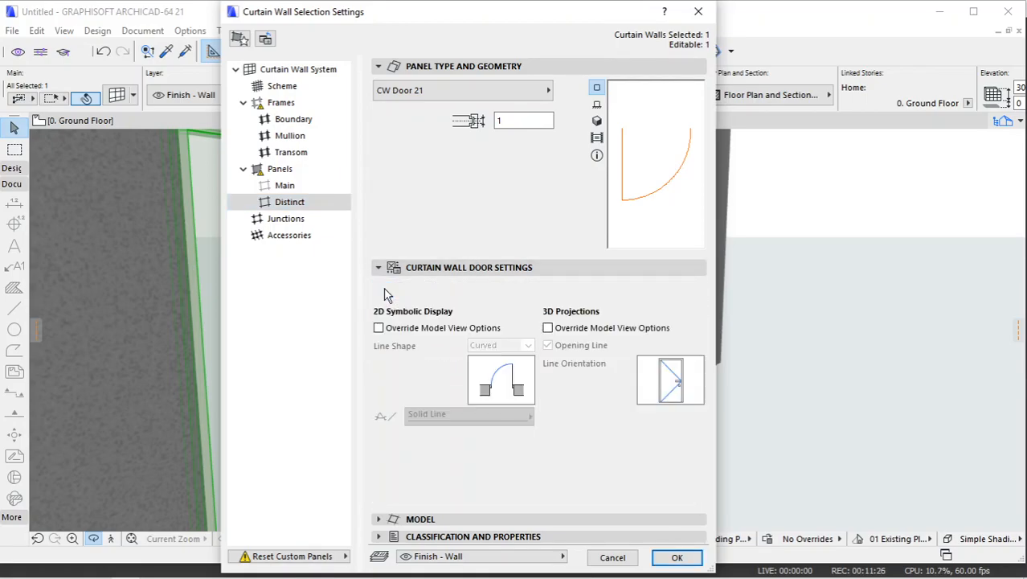
{"action": "left_click", "coordinate": [384, 290]}
{"action": "left_click", "coordinate": [384, 290]}
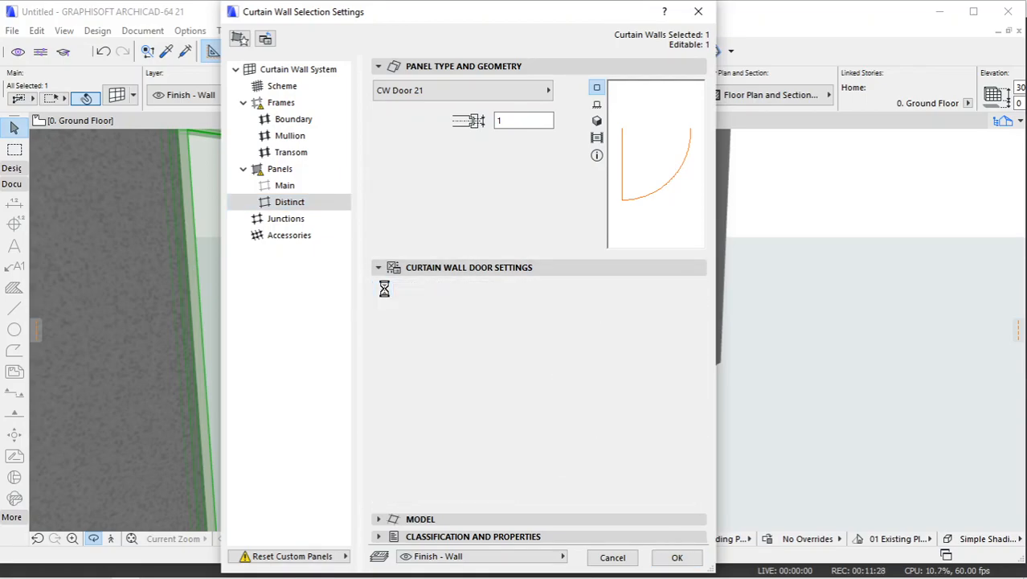
{"action": "left_click", "coordinate": [383, 290]}
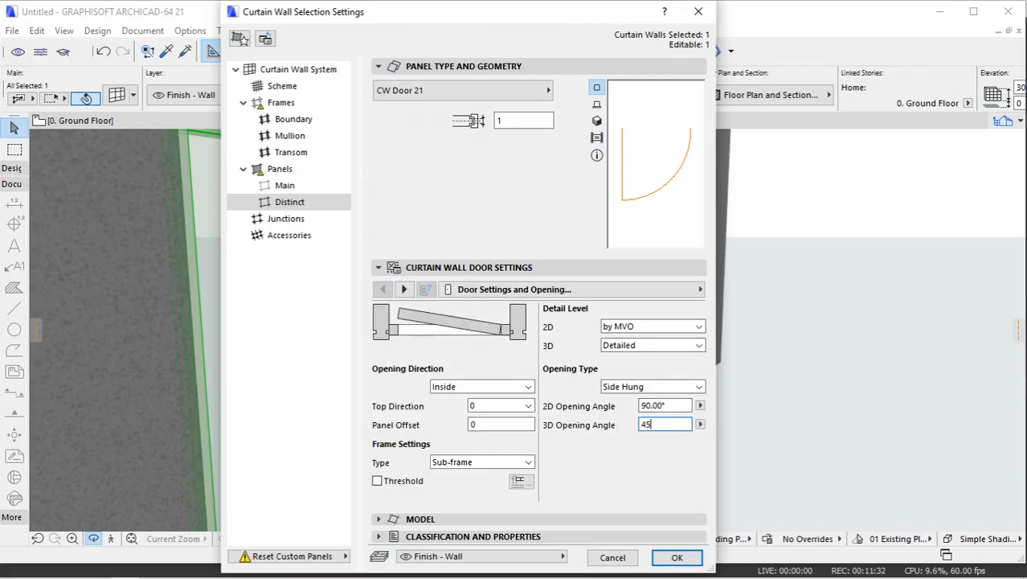
{"action": "key", "text": "Return"}
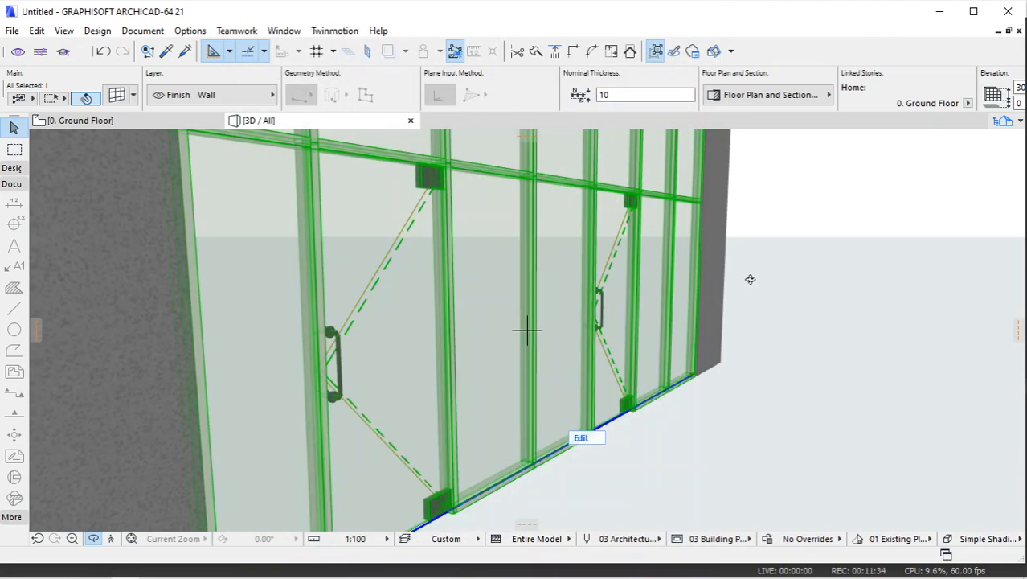
{"action": "scroll", "coordinate": [743, 283], "scroll_direction": "down", "scroll_amount": 4}
{"action": "key", "text": "Escape"}
{"action": "key", "text": "Escape"}
Examine the finished curtain wall doors in 3D and their swings in the Ground Floor plan.
{"action": "scroll", "coordinate": [712, 256], "scroll_direction": "up", "scroll_amount": 3}
{"action": "scroll", "coordinate": [712, 257], "scroll_direction": "down", "scroll_amount": 3}
{"action": "scroll", "coordinate": [659, 307], "scroll_direction": "up", "scroll_amount": 3}
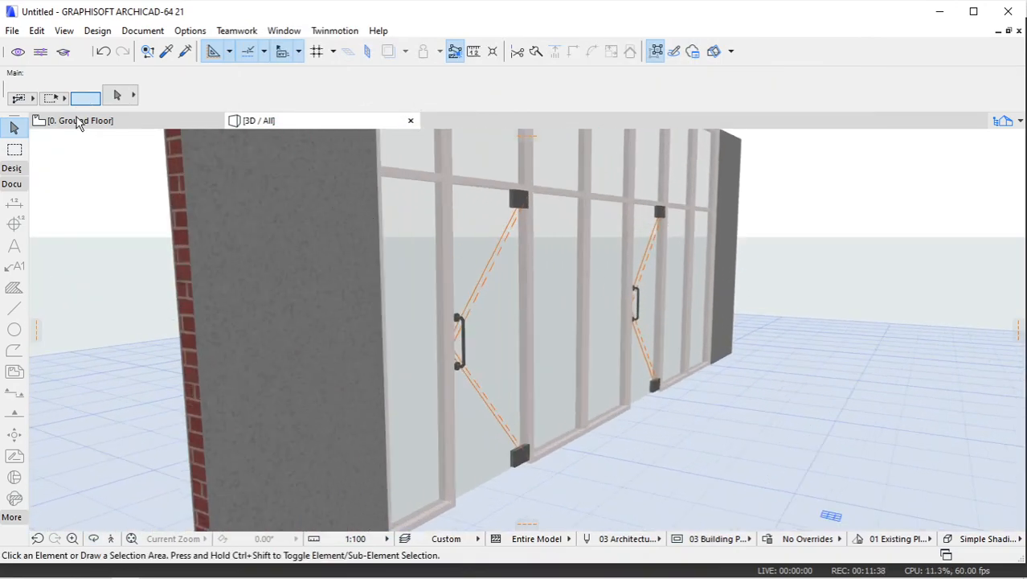
{"action": "left_click", "coordinate": [76, 120]}
{"action": "scroll", "coordinate": [566, 289], "scroll_direction": "down", "scroll_amount": 3}
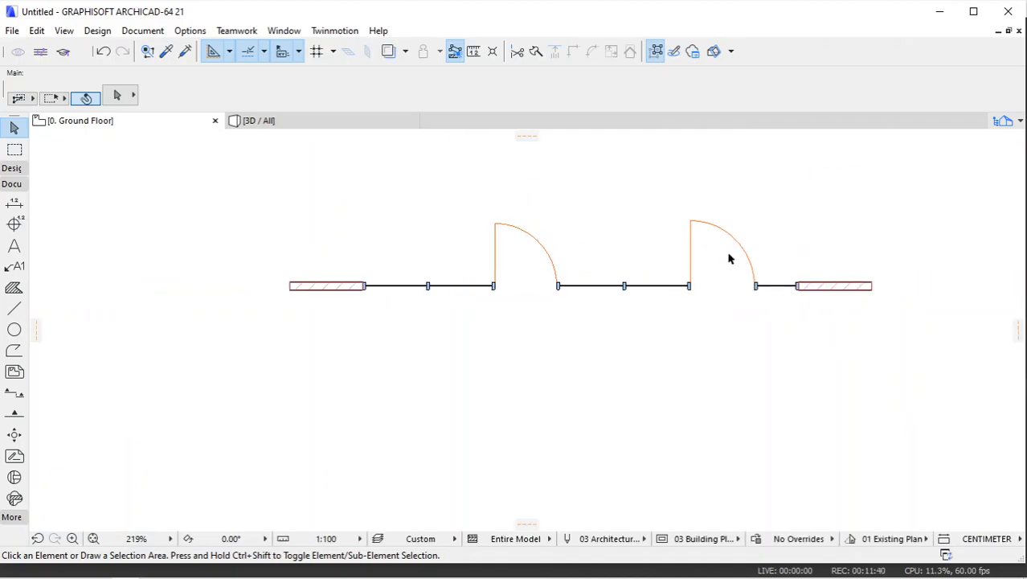
{"action": "scroll", "coordinate": [591, 277], "scroll_direction": "up", "scroll_amount": 2}
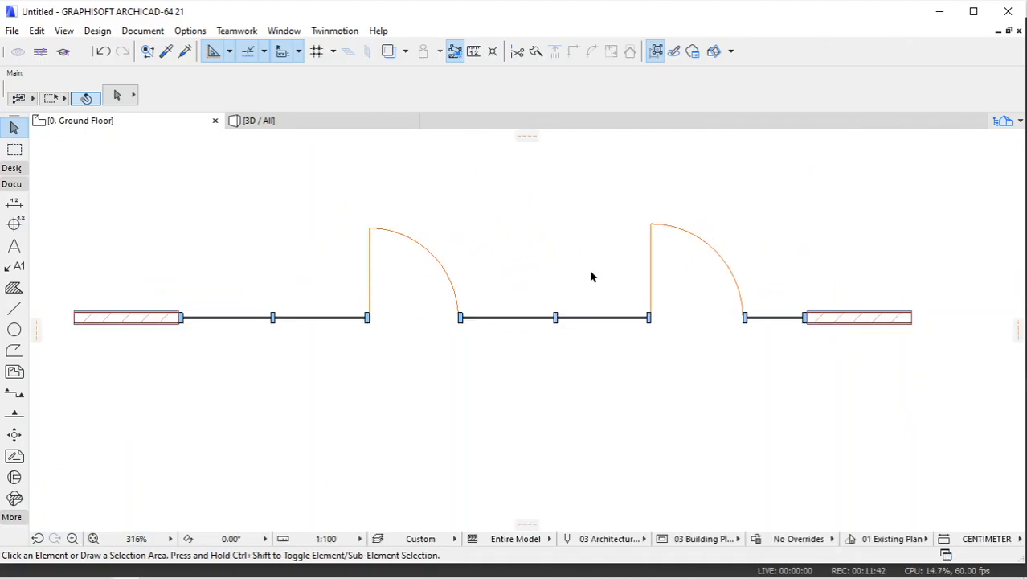
{"action": "left_click", "coordinate": [252, 121]}
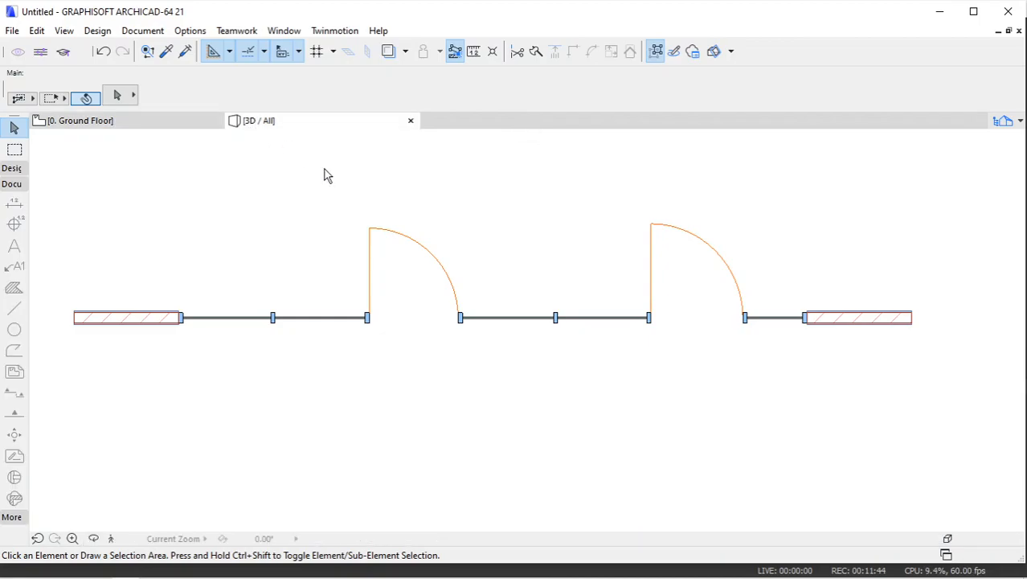
{"action": "scroll", "coordinate": [515, 286], "scroll_direction": "down", "scroll_amount": 4}
{"action": "scroll", "coordinate": [578, 271], "scroll_direction": "up", "scroll_amount": 3}
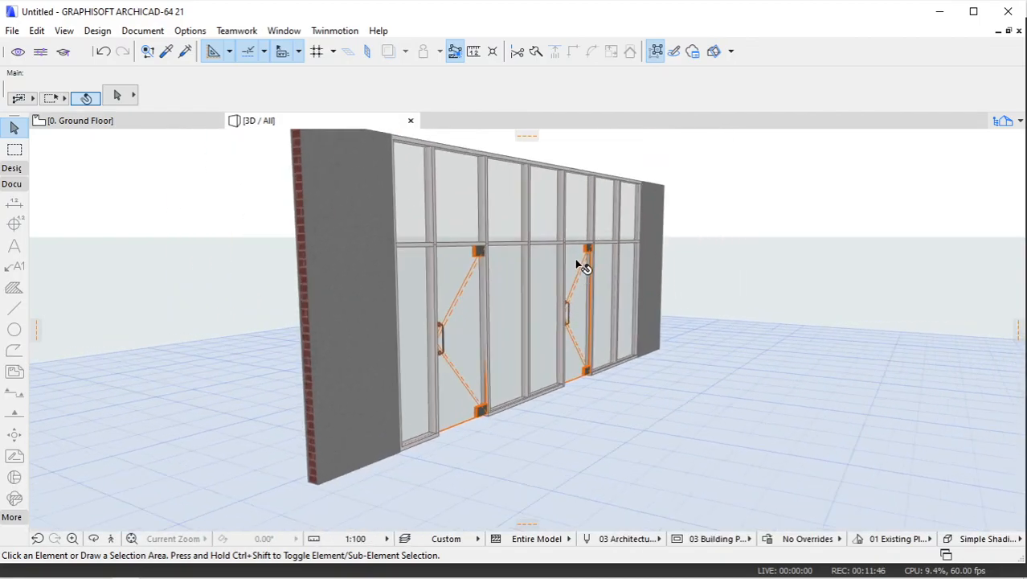
{"action": "middle_click_drag", "start_coordinate": [560, 242], "coordinate": [516, 324], "text": "shift"}
{"action": "mouse_move", "coordinate": [417, 572]}
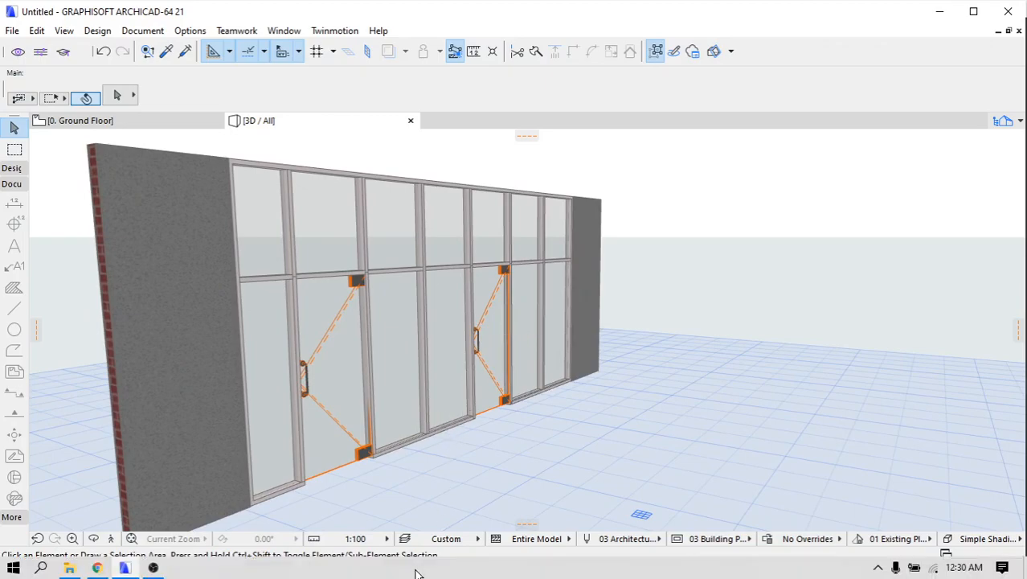
{"action": "left_click", "coordinate": [155, 568]}
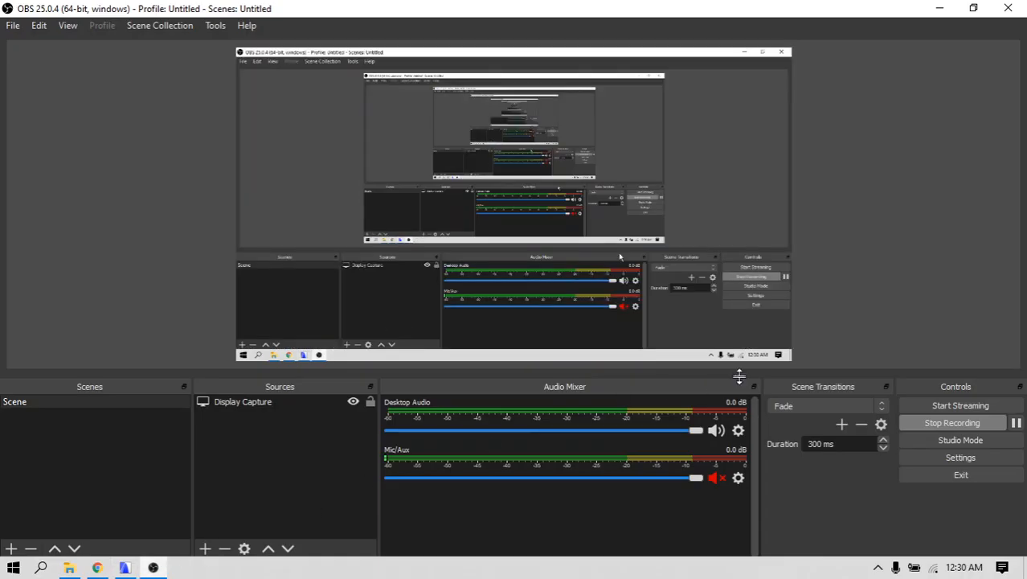